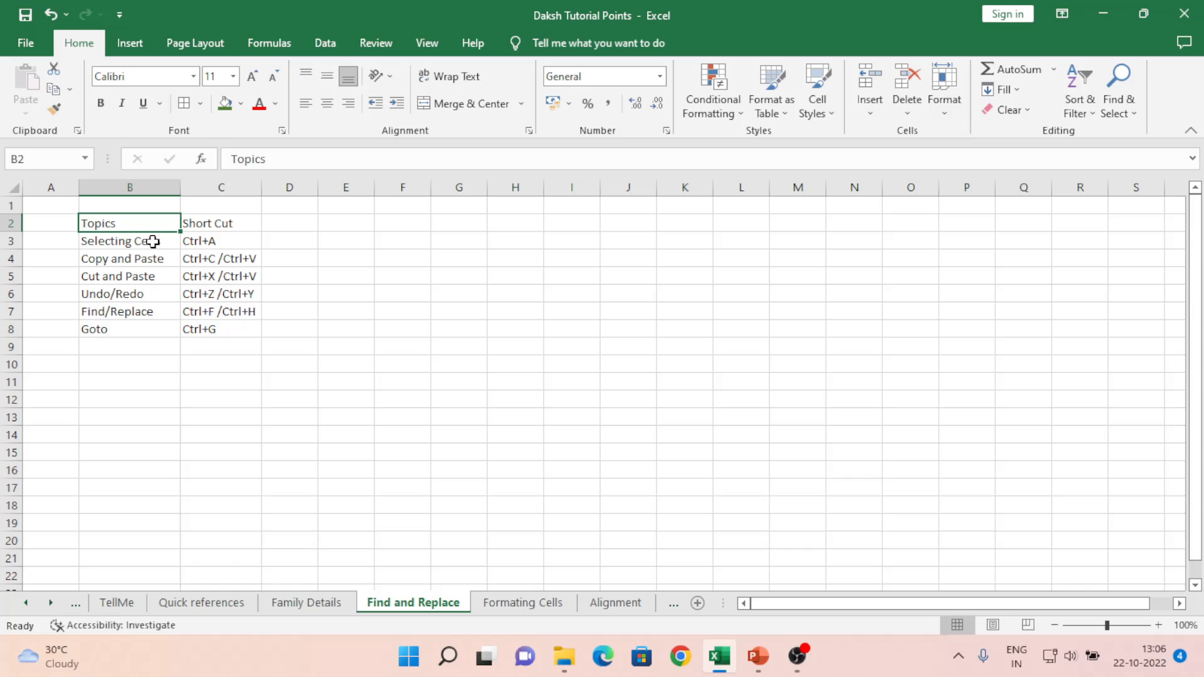
# - Go through the topics in column B one cell at a time, from Selecting Cells in B3 to Goto in B8
pyautogui.click(152, 241)
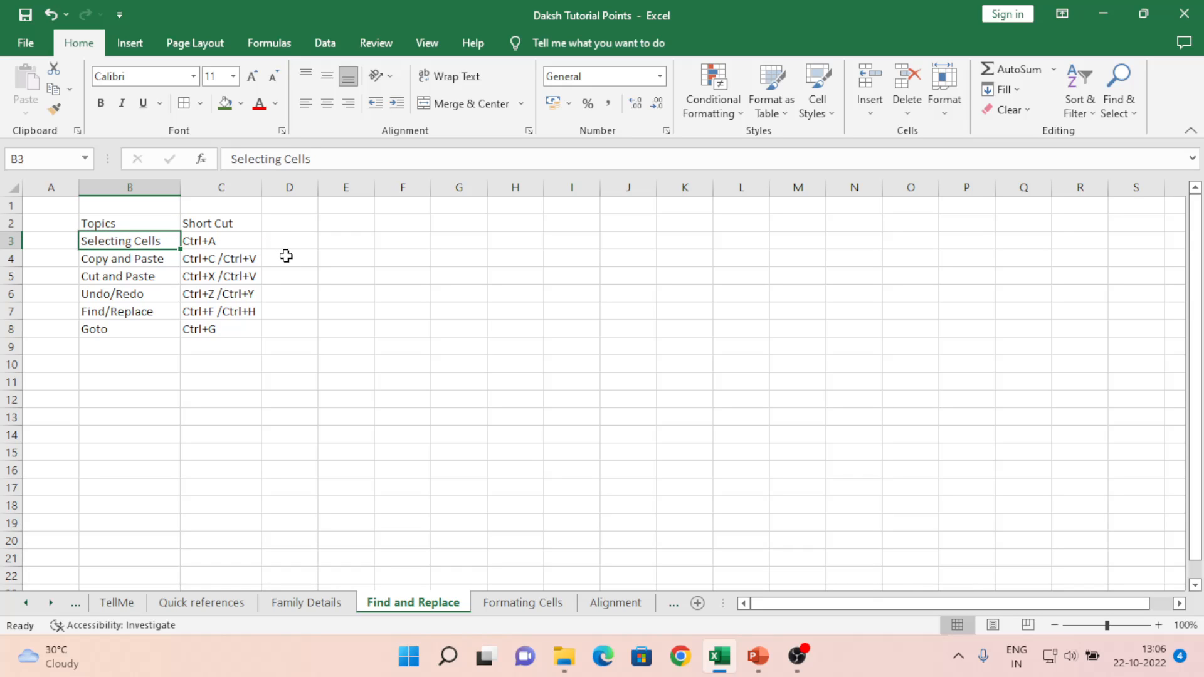
pyautogui.press('Down')
pyautogui.press('Down')
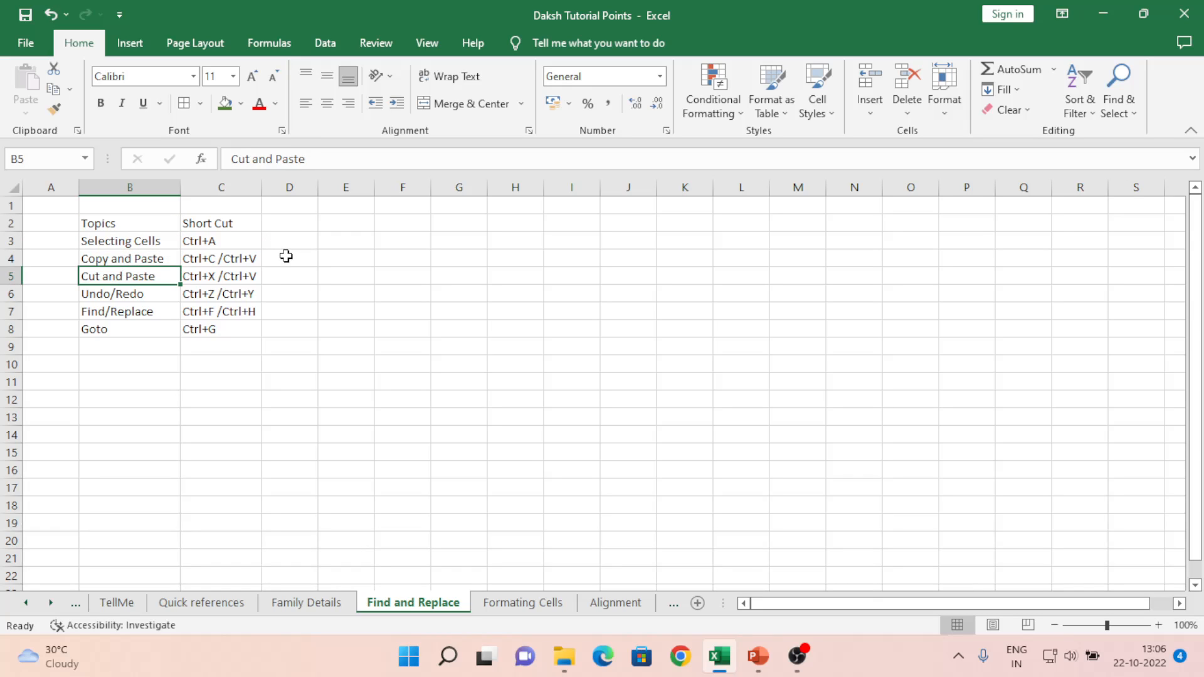
pyautogui.press('Down')
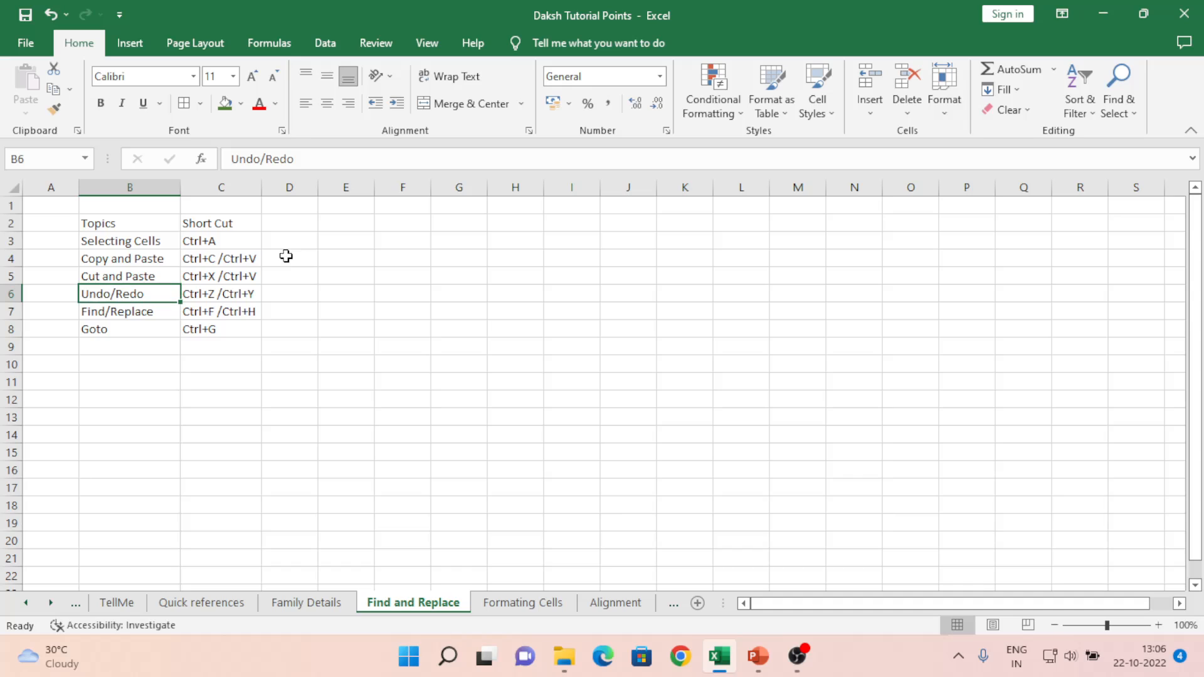
pyautogui.press('Down')
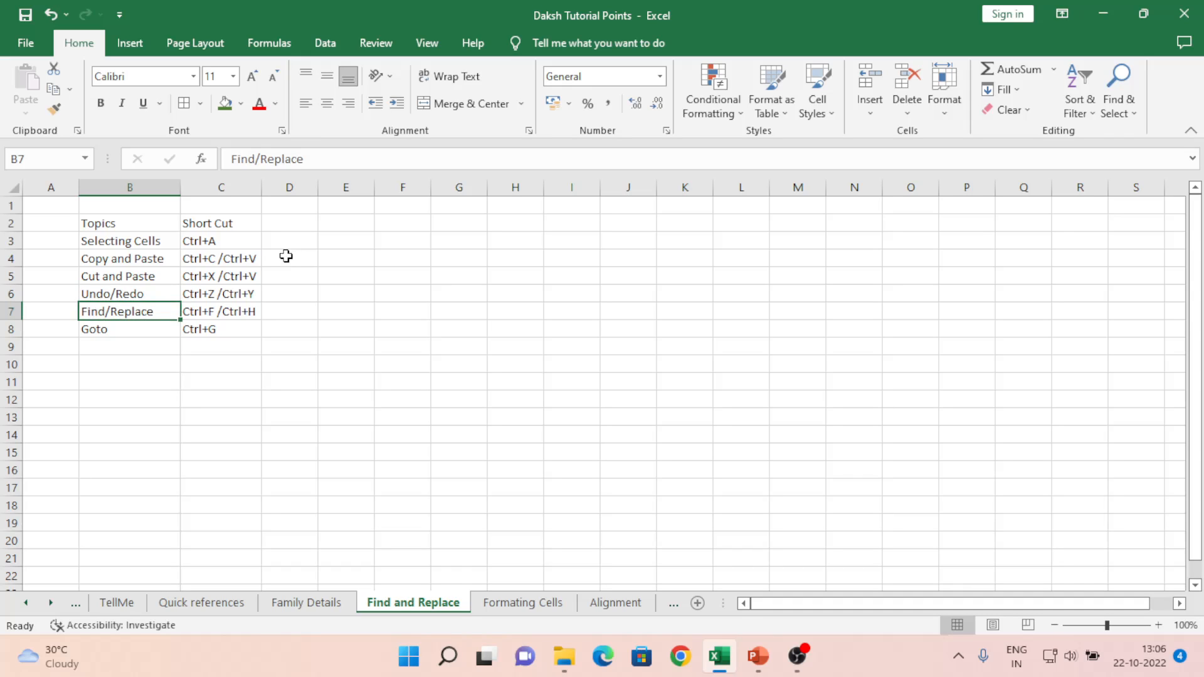
pyautogui.press('Down')
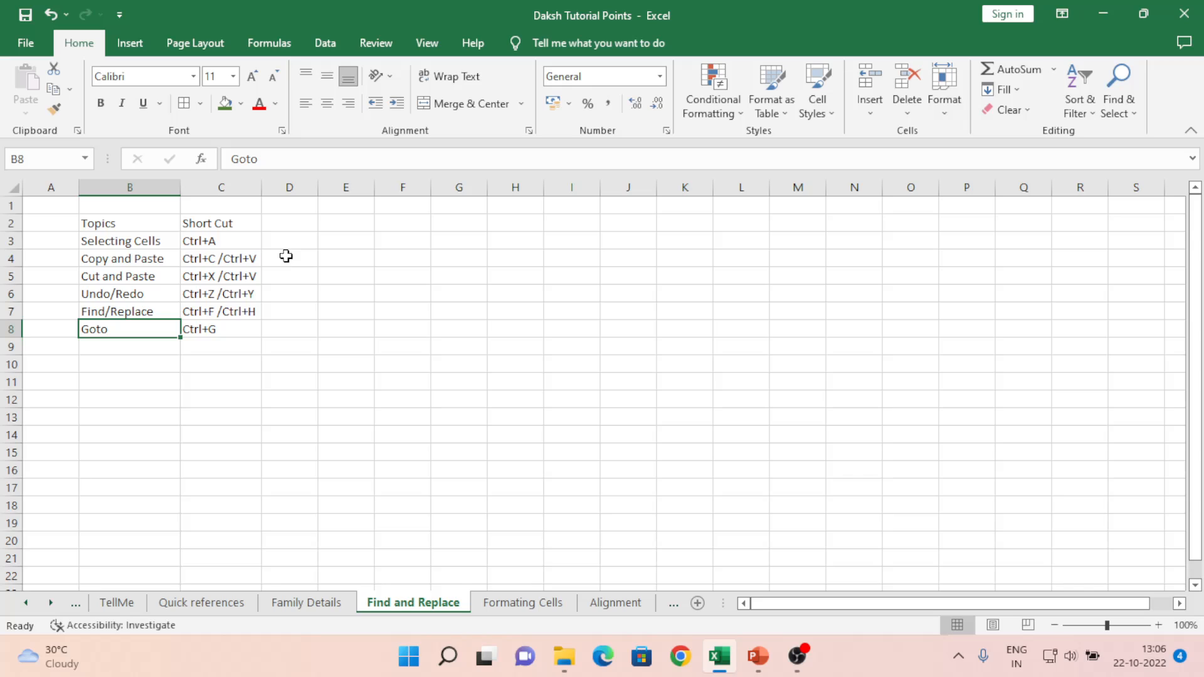
# - Move the active cell up to row 3 and across to the empty cell F3
pyautogui.press('Up')
pyautogui.press('Up')
pyautogui.press('Up')
pyautogui.press('Up')
pyautogui.press('Up')
pyautogui.press('Right')
pyautogui.press('Right')
pyautogui.press('Right')
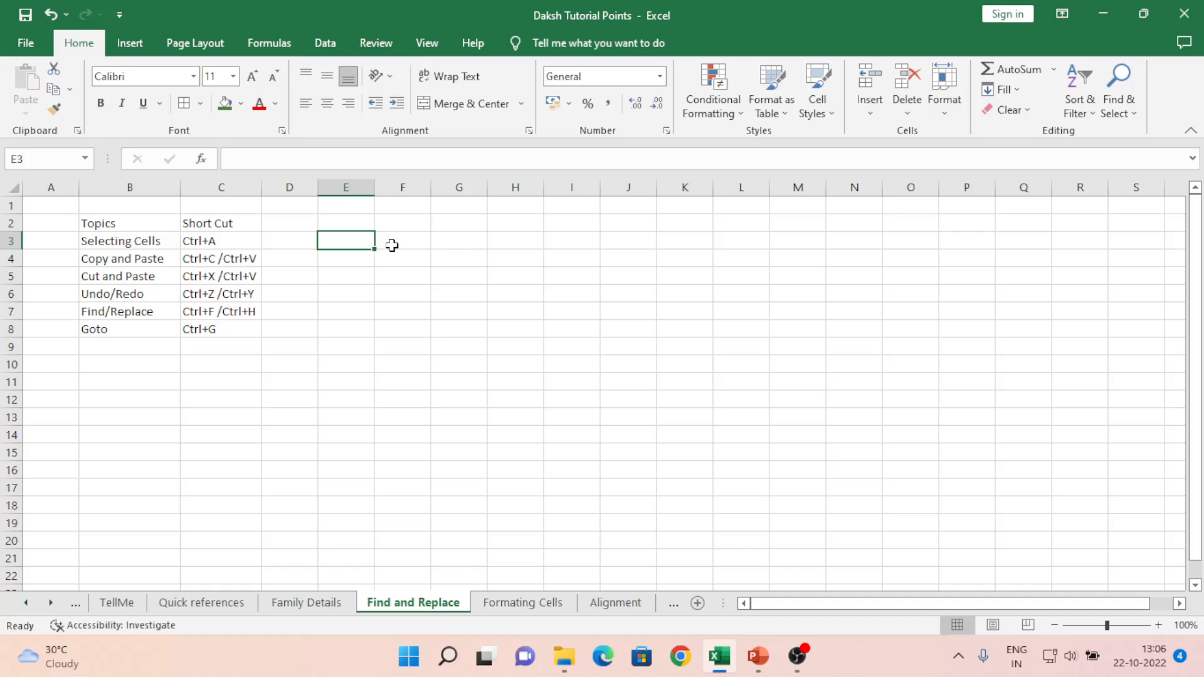
pyautogui.click(397, 245)
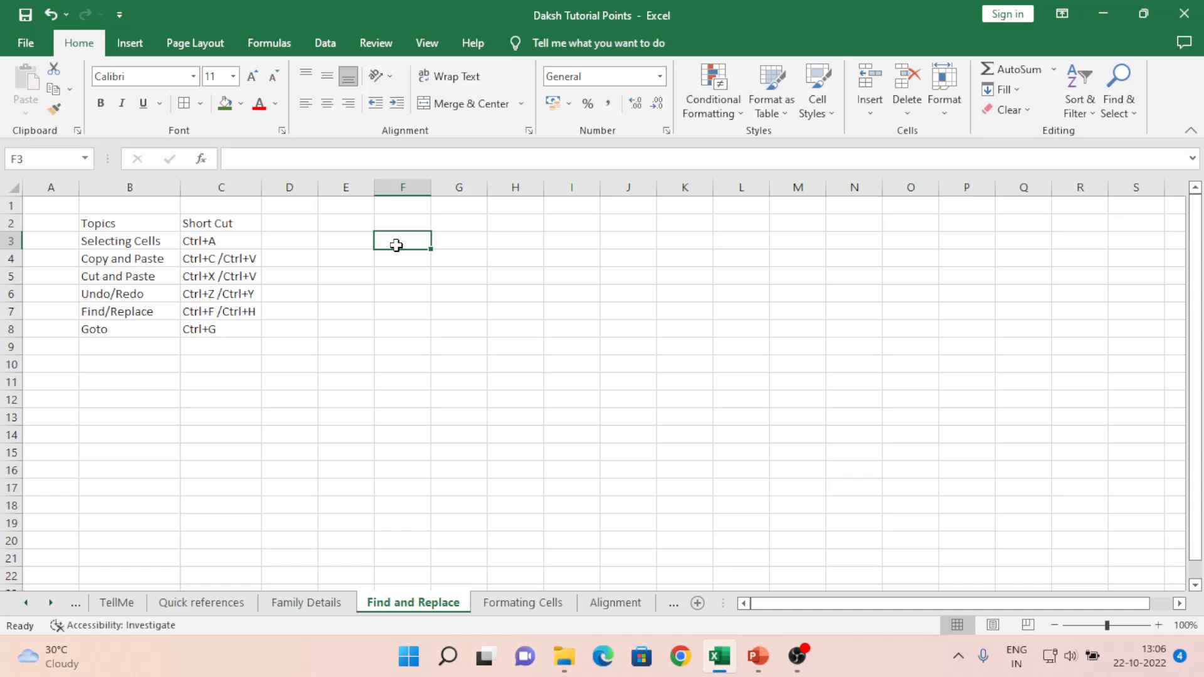
# - Make H3 the active cell, return to F3 and step down the column to F5
pyautogui.click(490, 242)
pyautogui.press('Left')
pyautogui.press('Left')
pyautogui.press('Down')
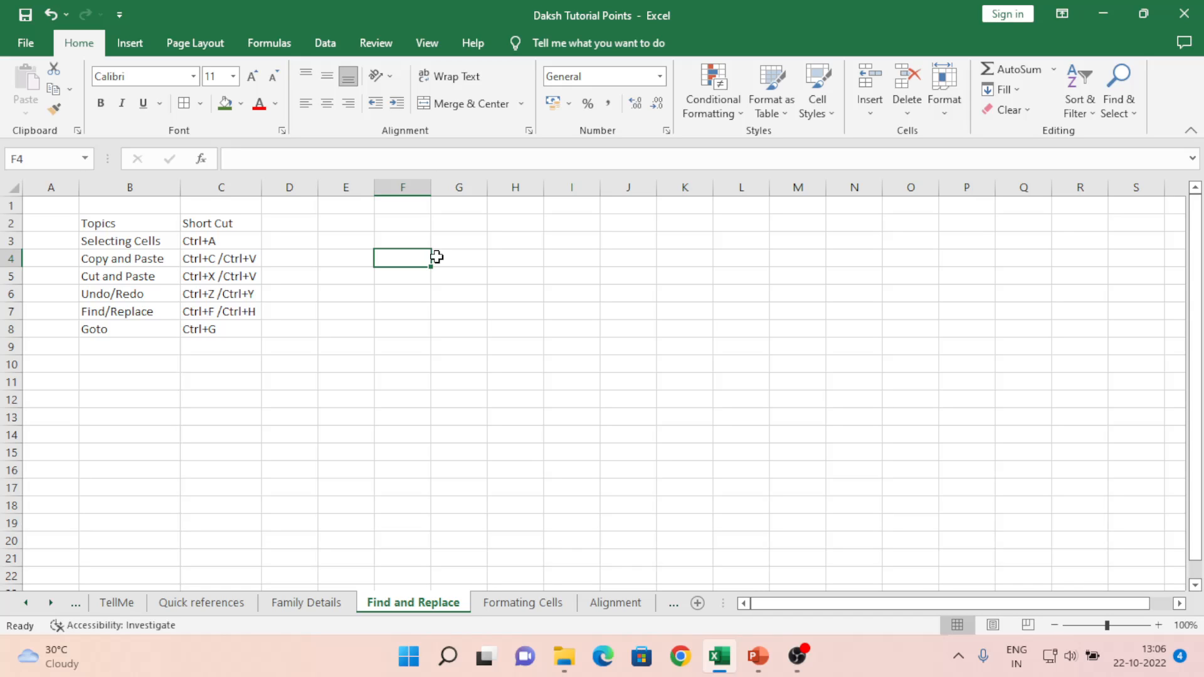
pyautogui.press('Up')
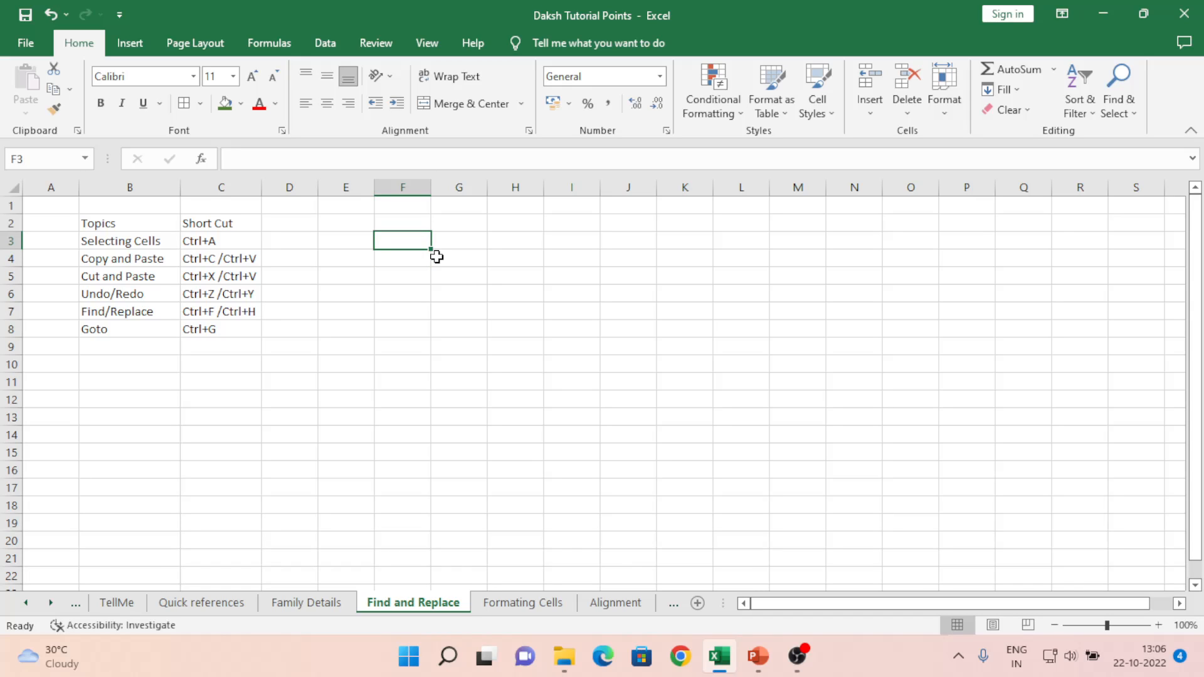
pyautogui.press('Down')
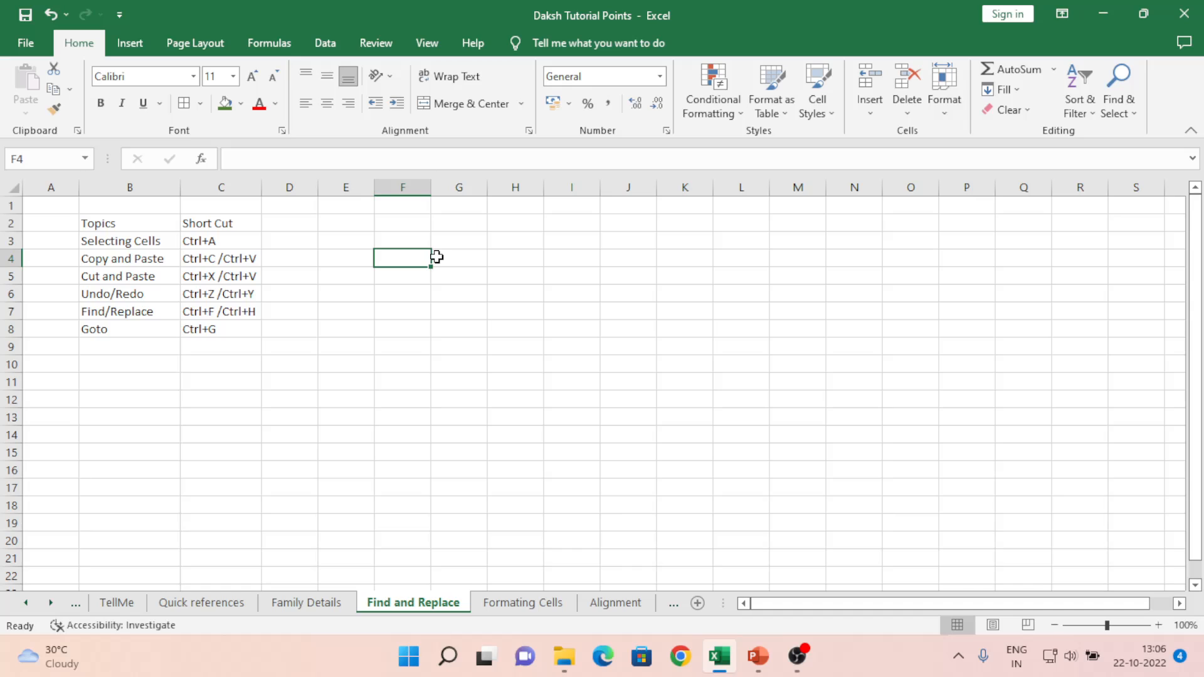
pyautogui.press('Down')
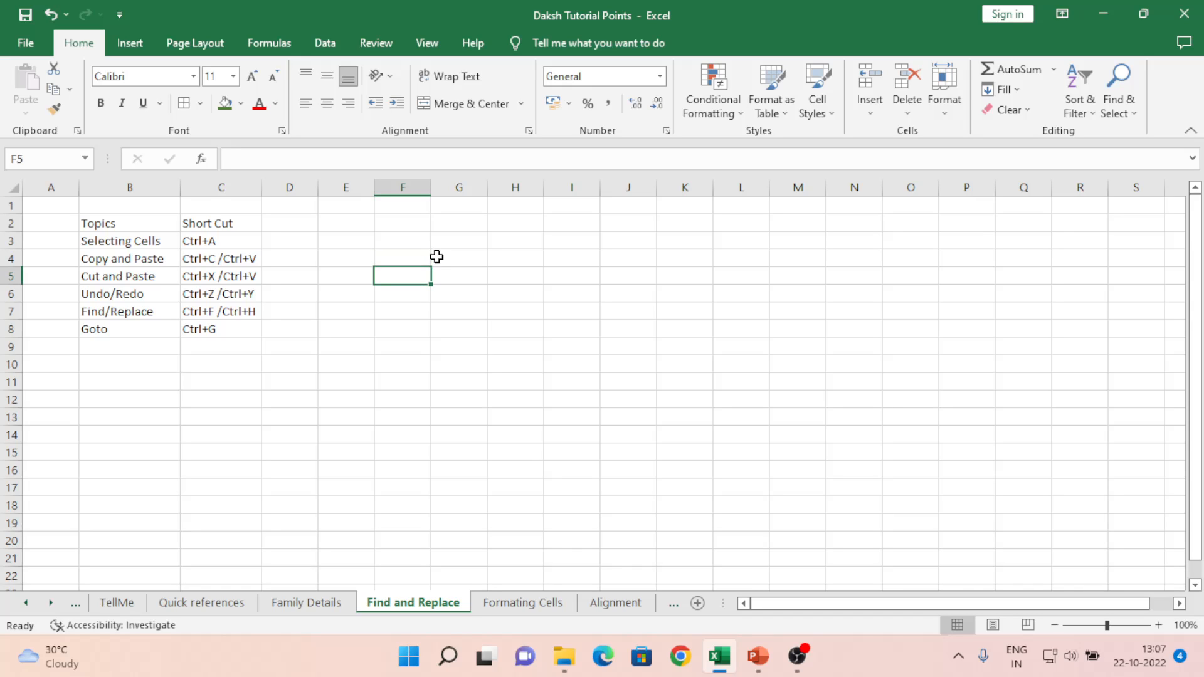
# - Step the active cell over to G5 and back through E5, E3 and C3 to the Topics header in B2
pyautogui.press('Right')
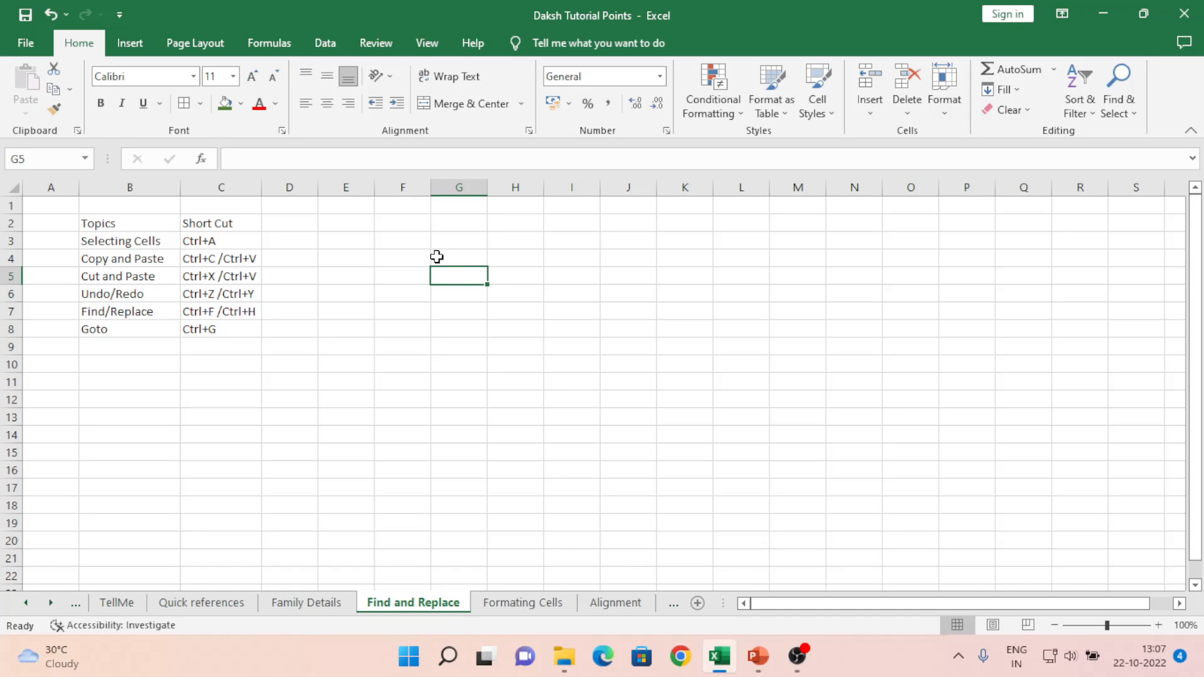
pyautogui.press('Left')
pyautogui.press('Left')
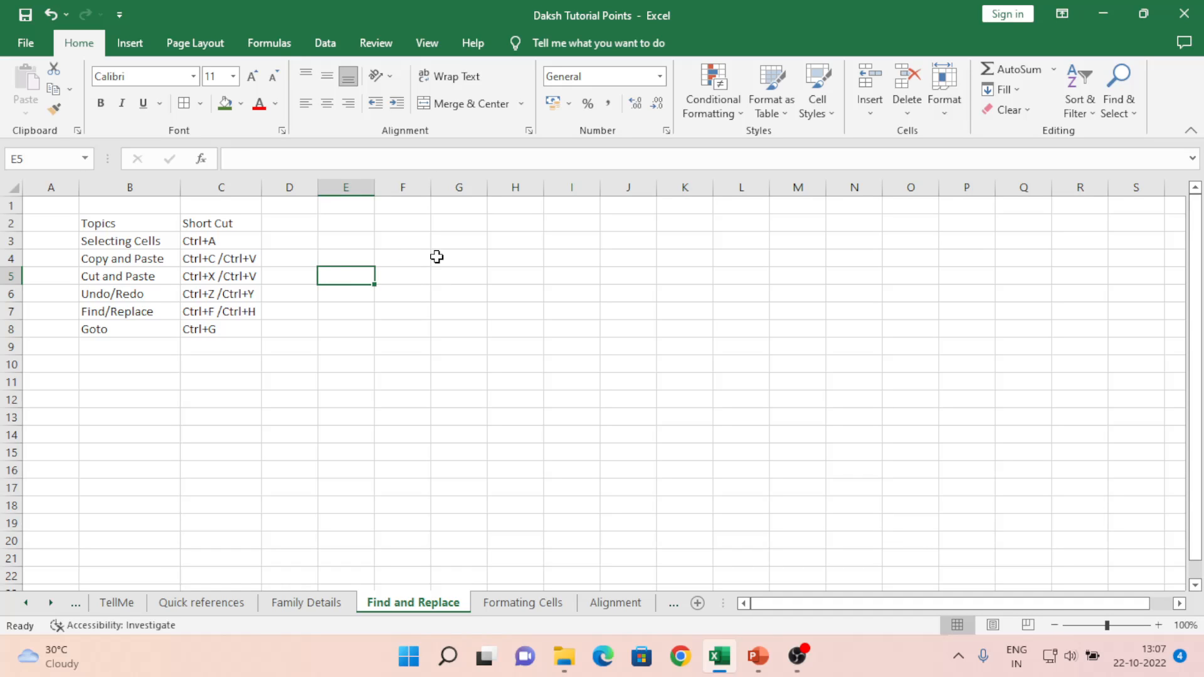
pyautogui.press('Up')
pyautogui.press('Up')
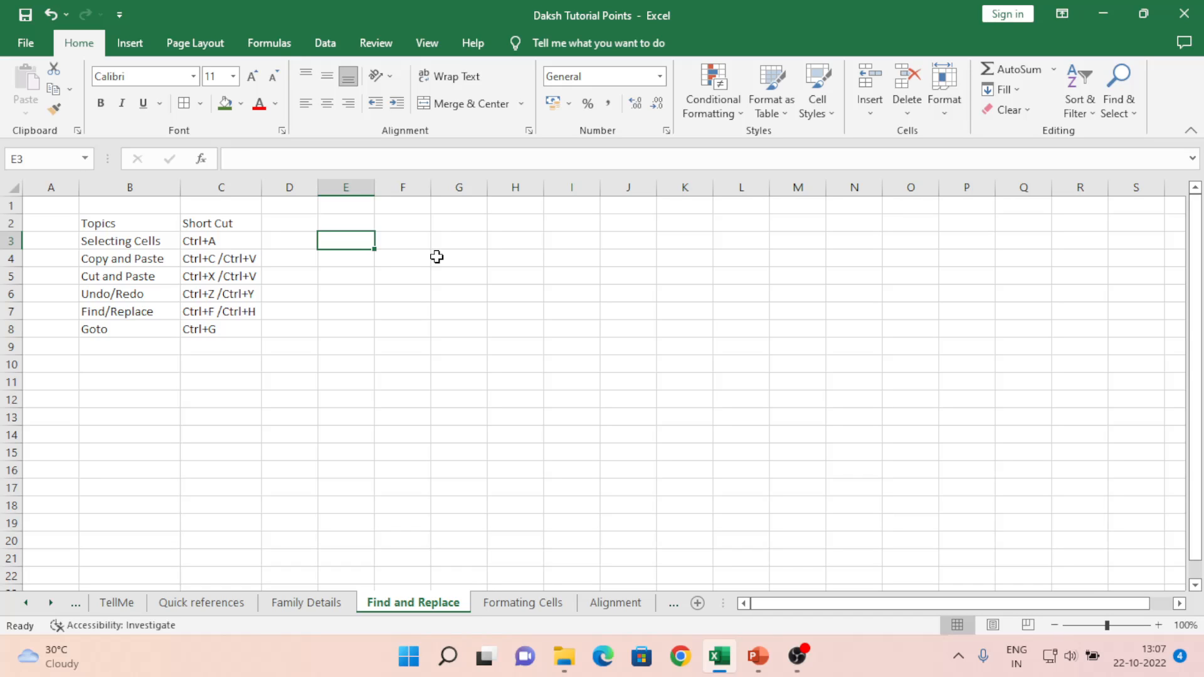
pyautogui.press('Left')
pyautogui.press('Left')
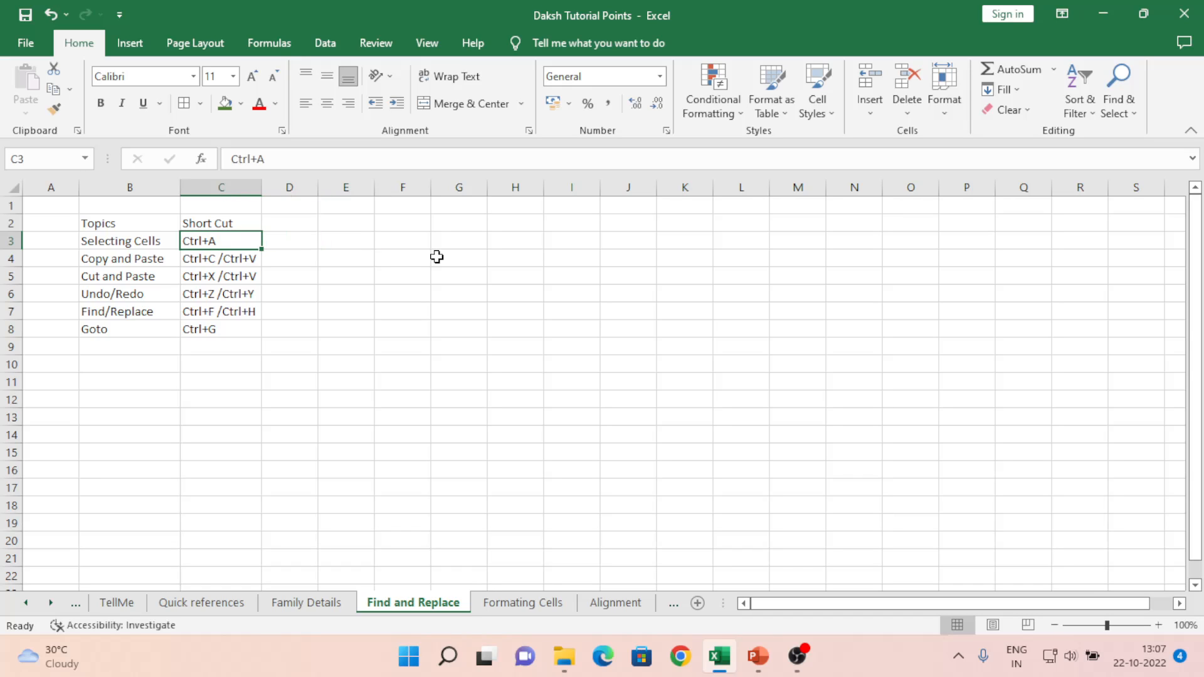
pyautogui.press('Up')
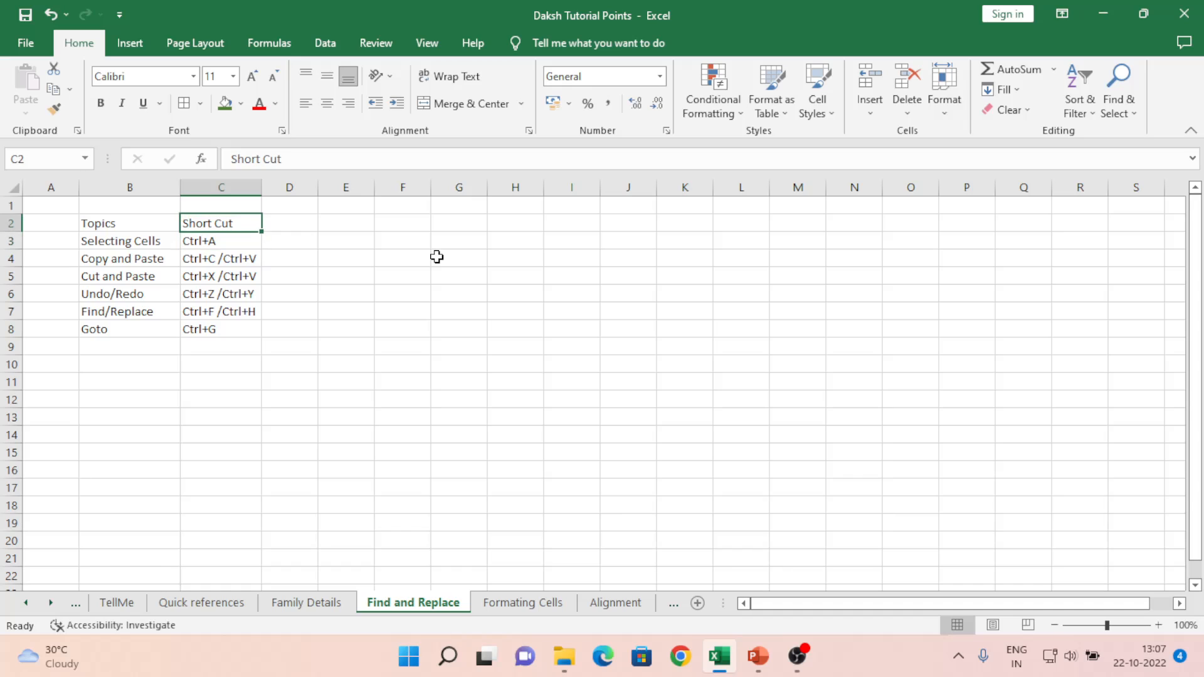
pyautogui.press('Left')
# - Select the empty cells F2:F12, starting from F2
pyautogui.press('Right')
pyautogui.press('Right')
pyautogui.press('Right')
pyautogui.press('Right')
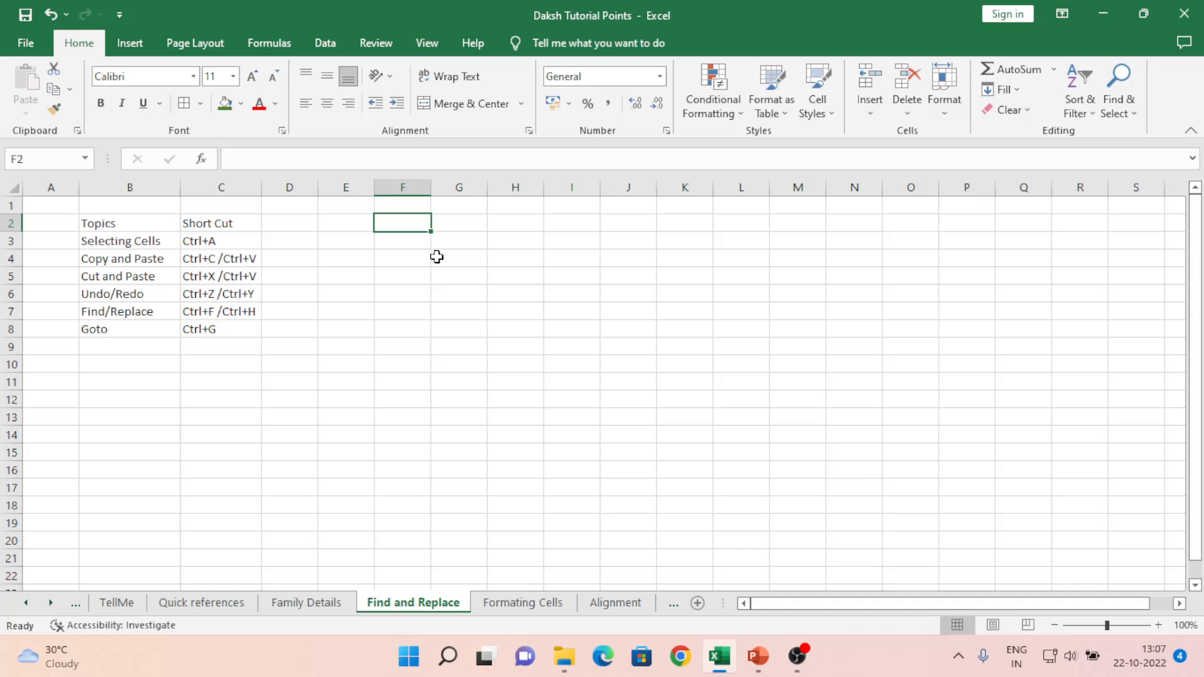
pyautogui.hotkey('shift', 'Down')
pyautogui.hotkey('shift', 'Down')
pyautogui.hotkey('shift', 'Down')
pyautogui.hotkey('shift', 'Down')
pyautogui.hotkey('shift', 'Down')
pyautogui.hotkey('shift', 'Down')
pyautogui.hotkey('shift', 'Down')
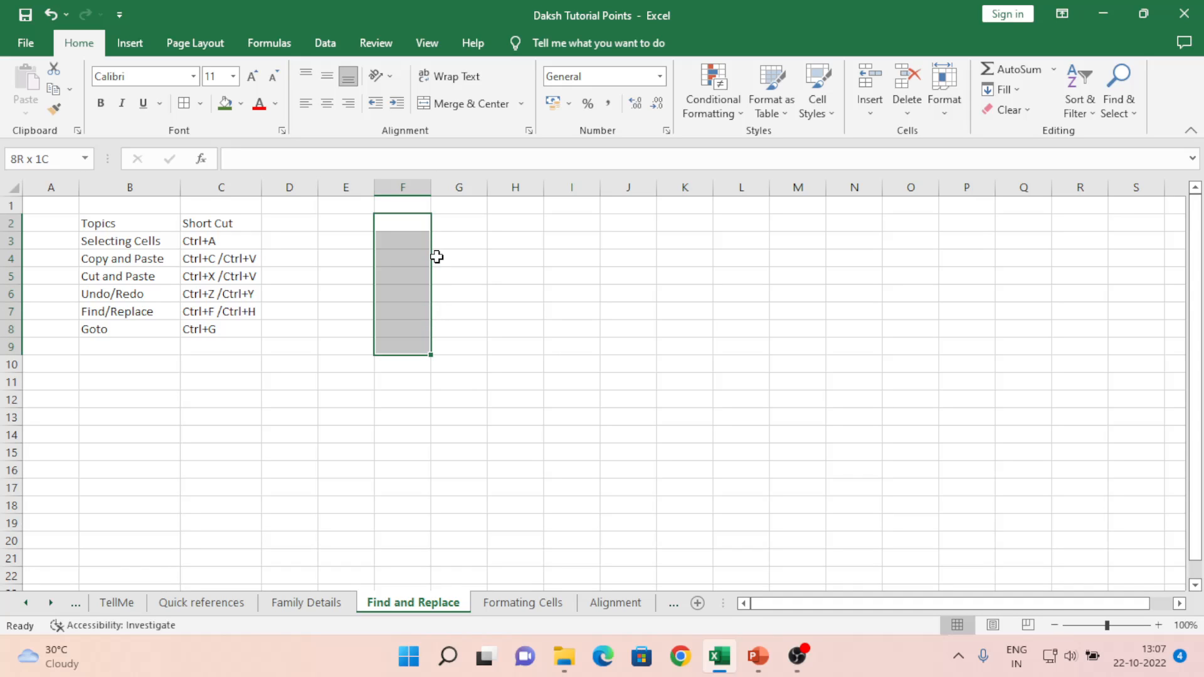
pyautogui.hotkey('shift', 'Down')
pyautogui.hotkey('shift', 'Down')
pyautogui.hotkey('shift', 'Down')
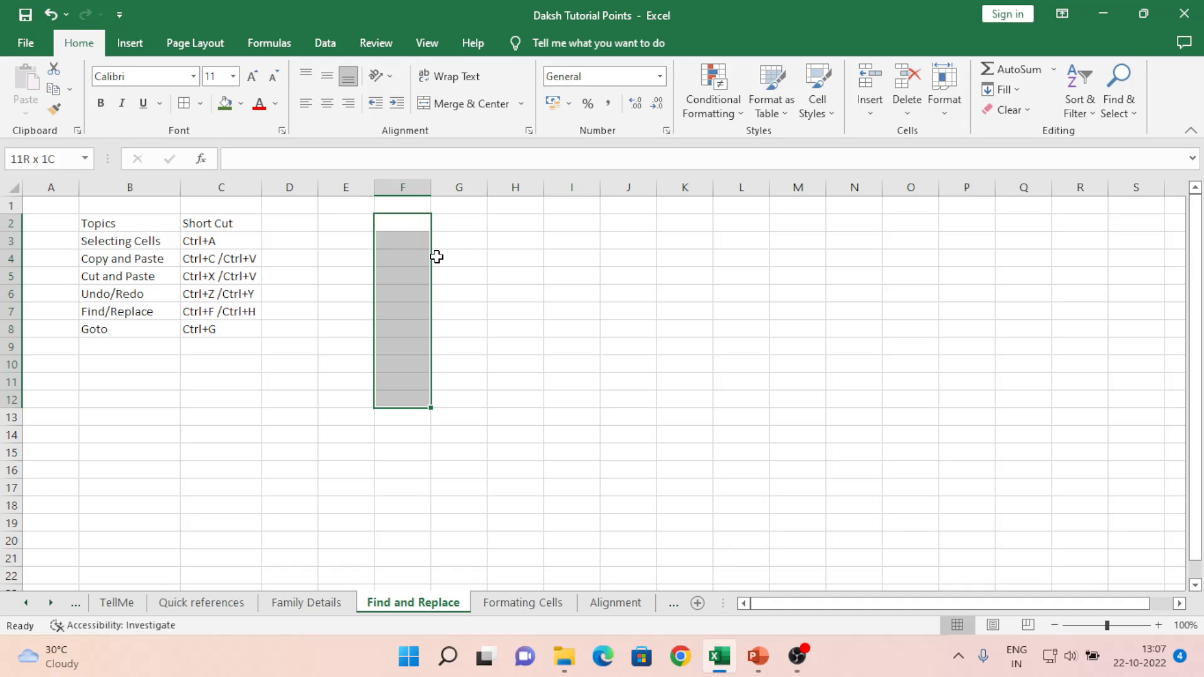
# - Extend the selection across to column J and down to row 20, covering F2:J20
pyautogui.hotkey('shift', 'Right')
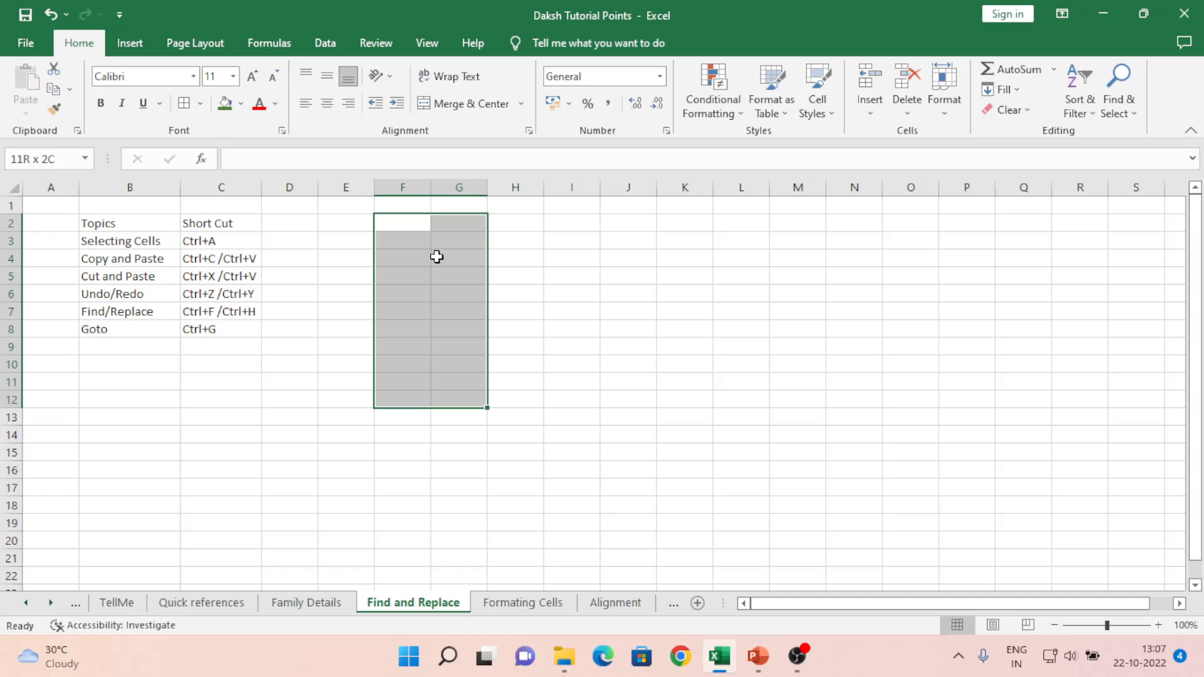
pyautogui.hotkey('shift', 'Right')
pyautogui.hotkey('shift', 'Right')
pyautogui.hotkey('shift', 'Down')
pyautogui.hotkey('shift', 'Down')
pyautogui.hotkey('shift', 'Down')
pyautogui.hotkey('shift', 'Down')
pyautogui.hotkey('shift', 'Down')
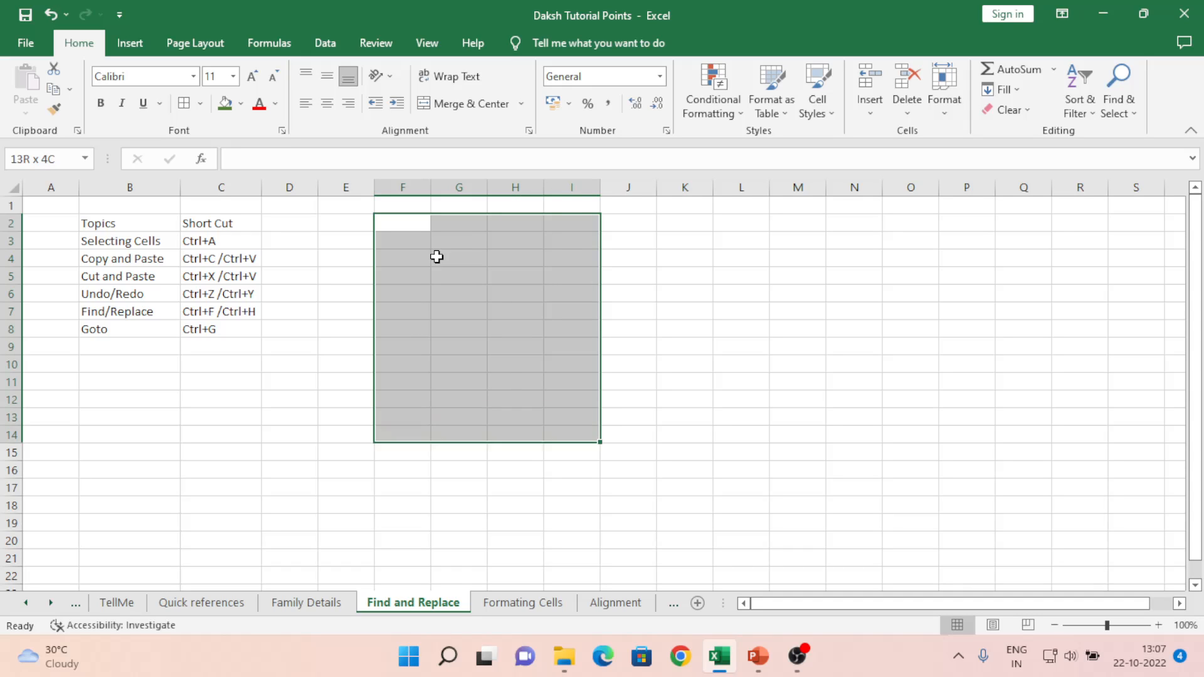
pyautogui.hotkey('shift', 'Right')
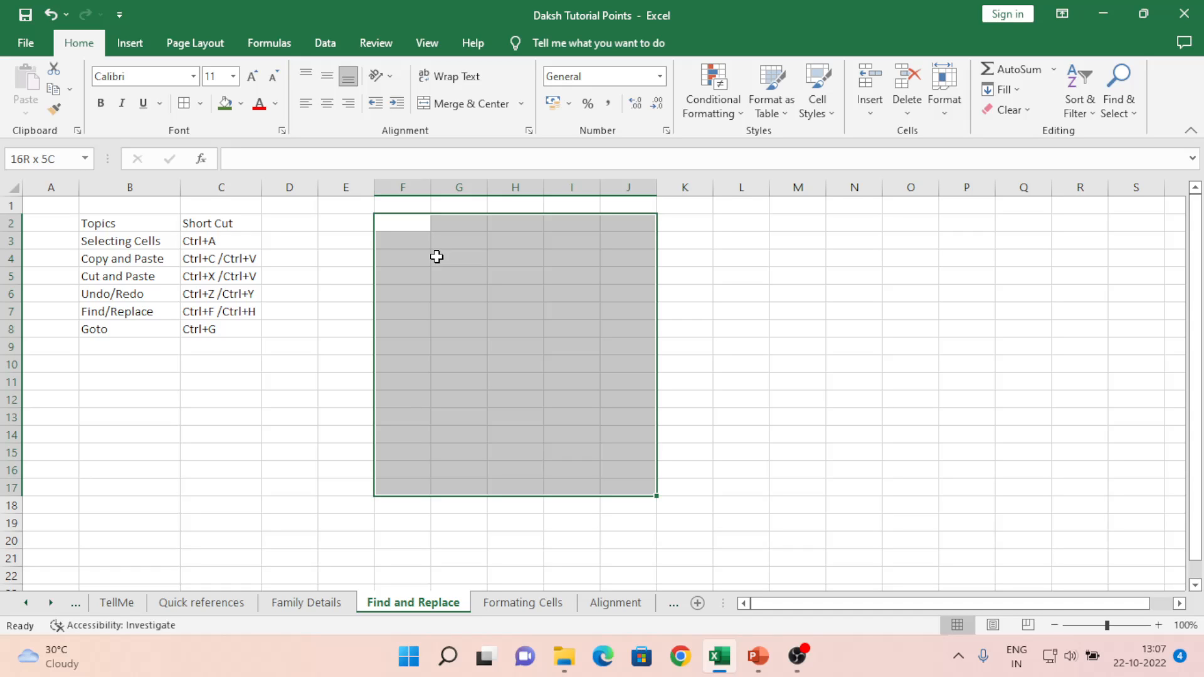
pyautogui.hotkey('shift', 'Down')
pyautogui.hotkey('shift', 'Down')
pyautogui.hotkey('shift', 'Down')
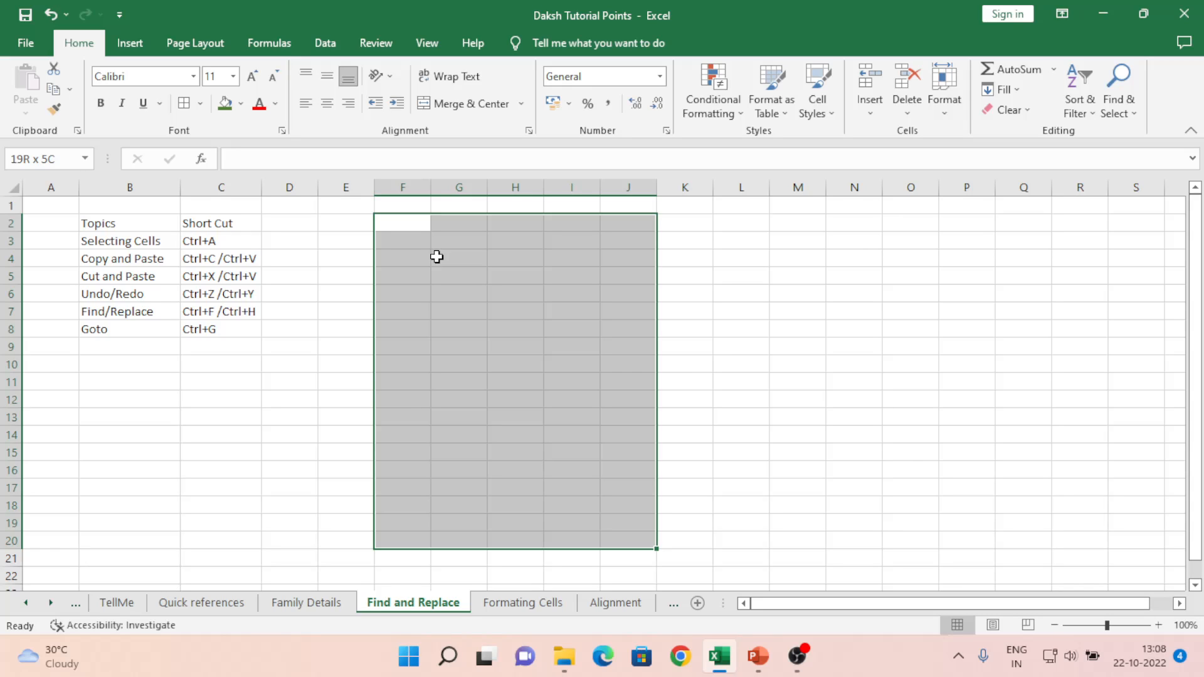
# - Clear the range selection and make the empty cell E2 the active cell
pyautogui.press('Up')
pyautogui.press('Left')
pyautogui.press('Left')
pyautogui.press('Left')
pyautogui.press('Left')
pyautogui.press('Right')
pyautogui.press('Right')
pyautogui.press('Right')
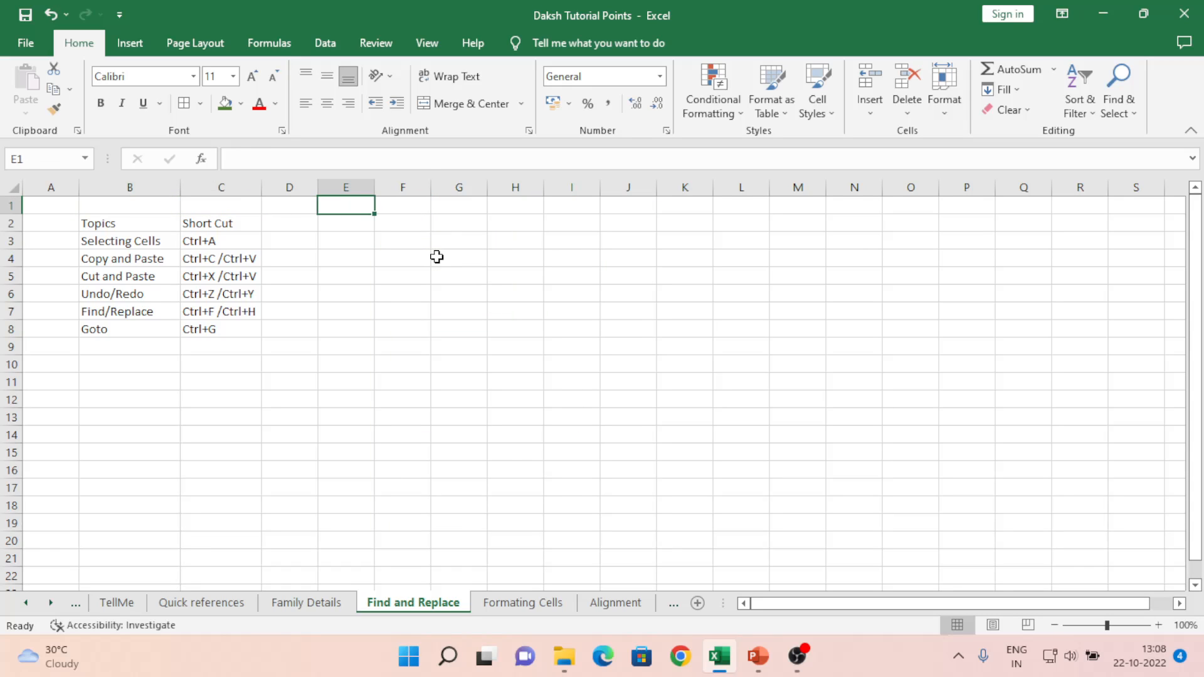
pyautogui.press('Down')
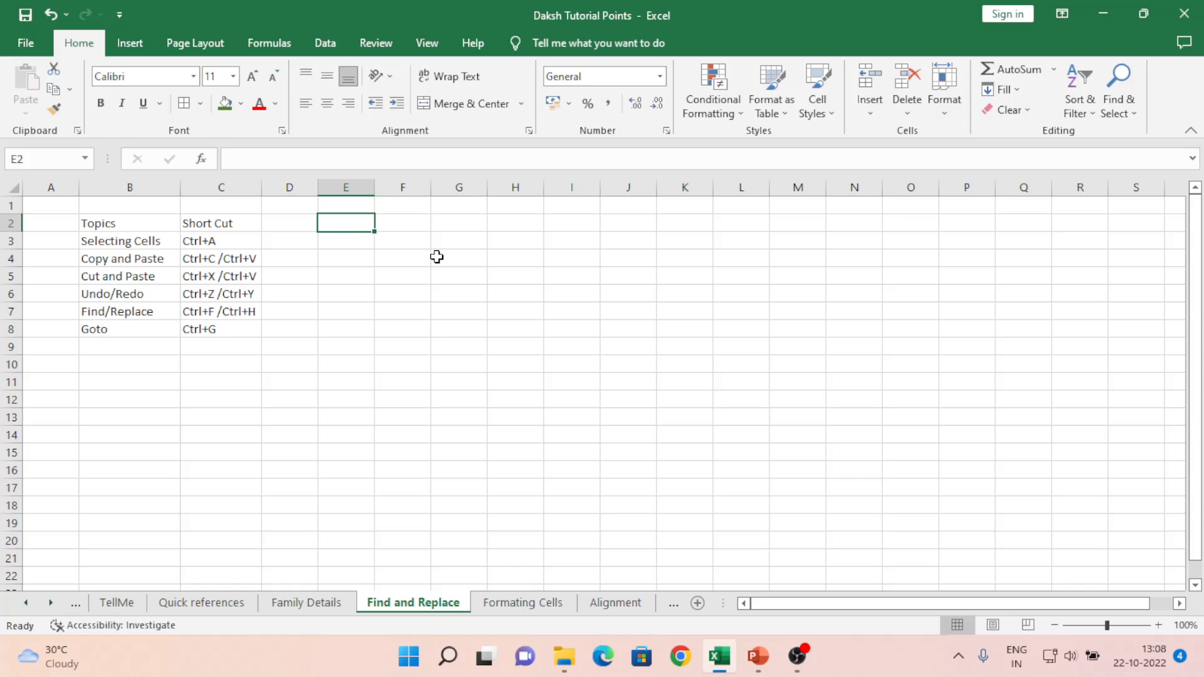
# - Select the block of empty cells E2:H9, starting from E2
pyautogui.hotkey('shift', 'Right')
pyautogui.hotkey('shift', 'Right')
pyautogui.hotkey('shift', 'Right')
pyautogui.hotkey('shift', 'Down')
pyautogui.hotkey('shift', 'Down')
pyautogui.hotkey('shift', 'Down')
pyautogui.hotkey('shift', 'Down')
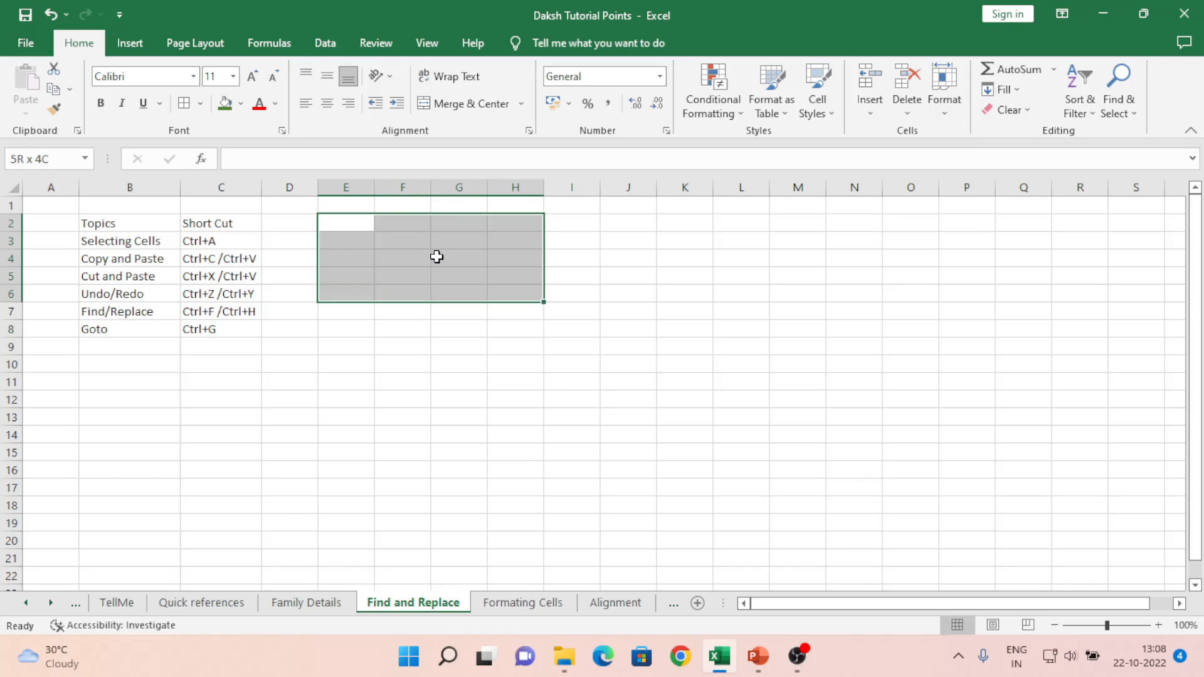
pyautogui.hotkey('shift', 'Down')
pyautogui.hotkey('shift', 'Down')
pyautogui.hotkey('shift', 'Down')
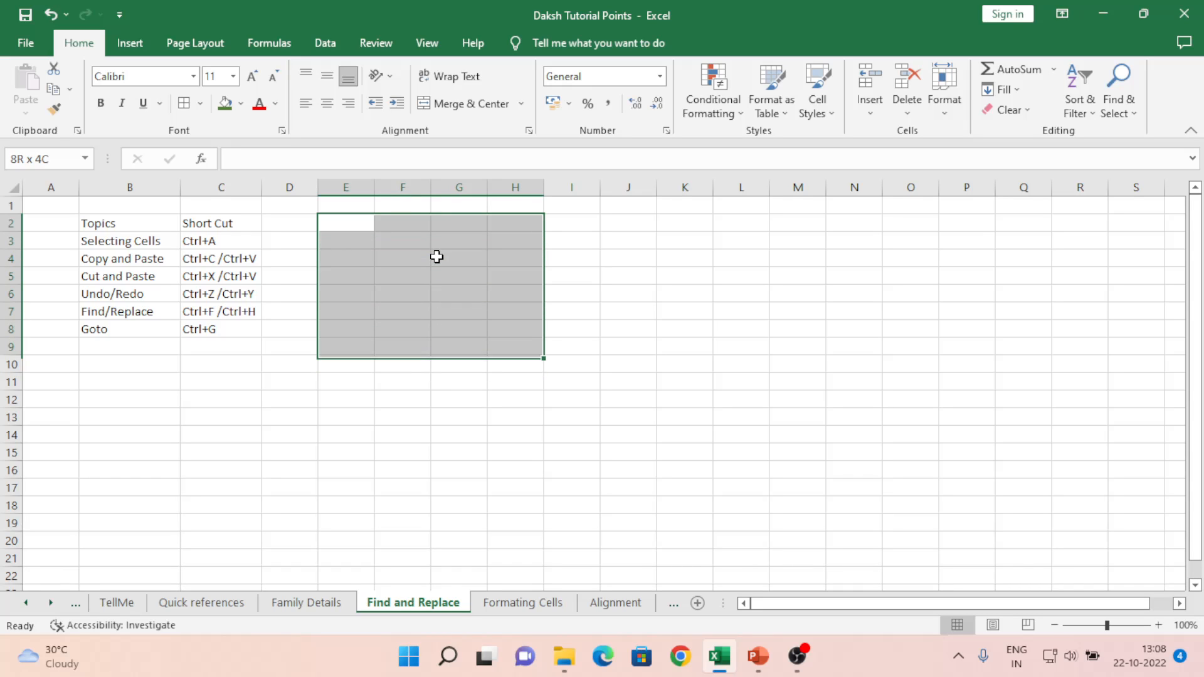
# - Collapse the selection back to E2 and select only the cells E2:E5
pyautogui.press('Up')
pyautogui.press('Down')
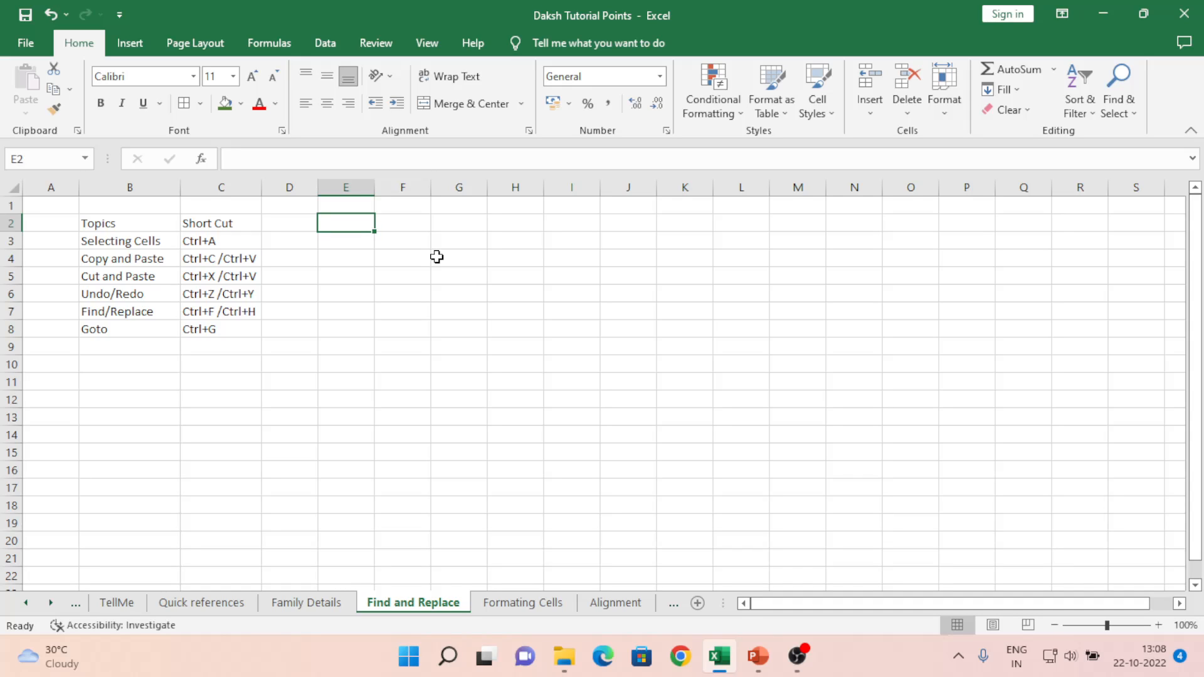
pyautogui.hotkey('shift', 'Down')
pyautogui.hotkey('shift', 'Down')
pyautogui.hotkey('shift', 'Down')
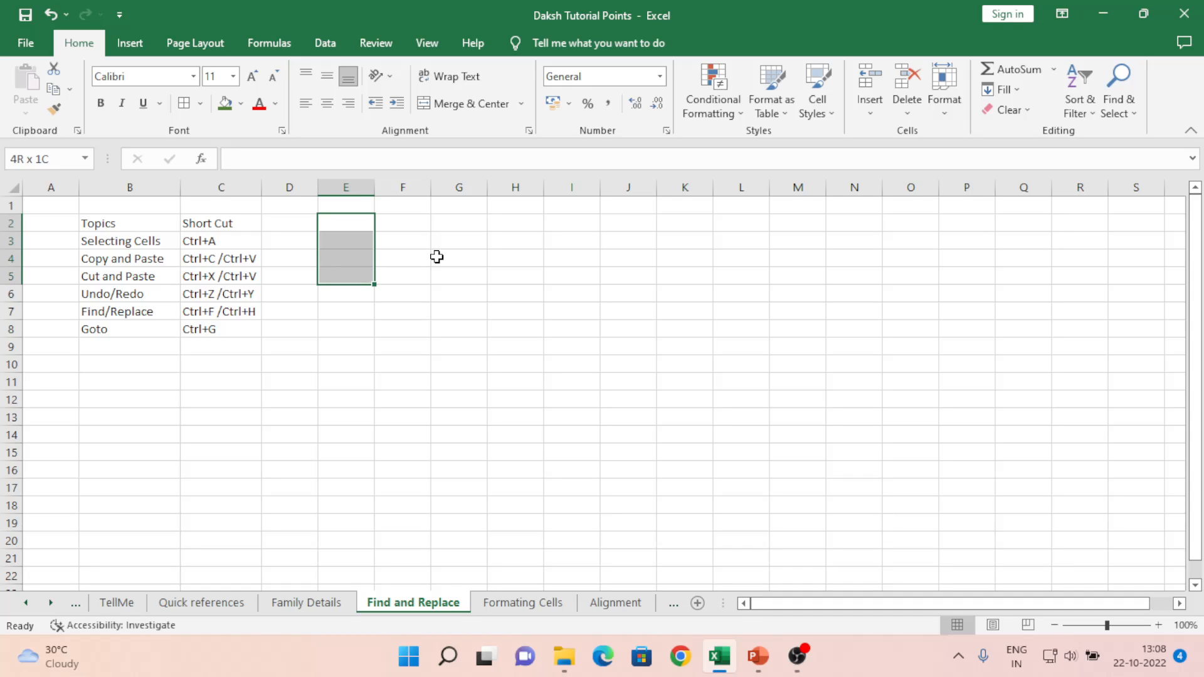
# - Restart the selection from E2 and extend it down column E to row 19
pyautogui.press('Up')
pyautogui.press('Down')
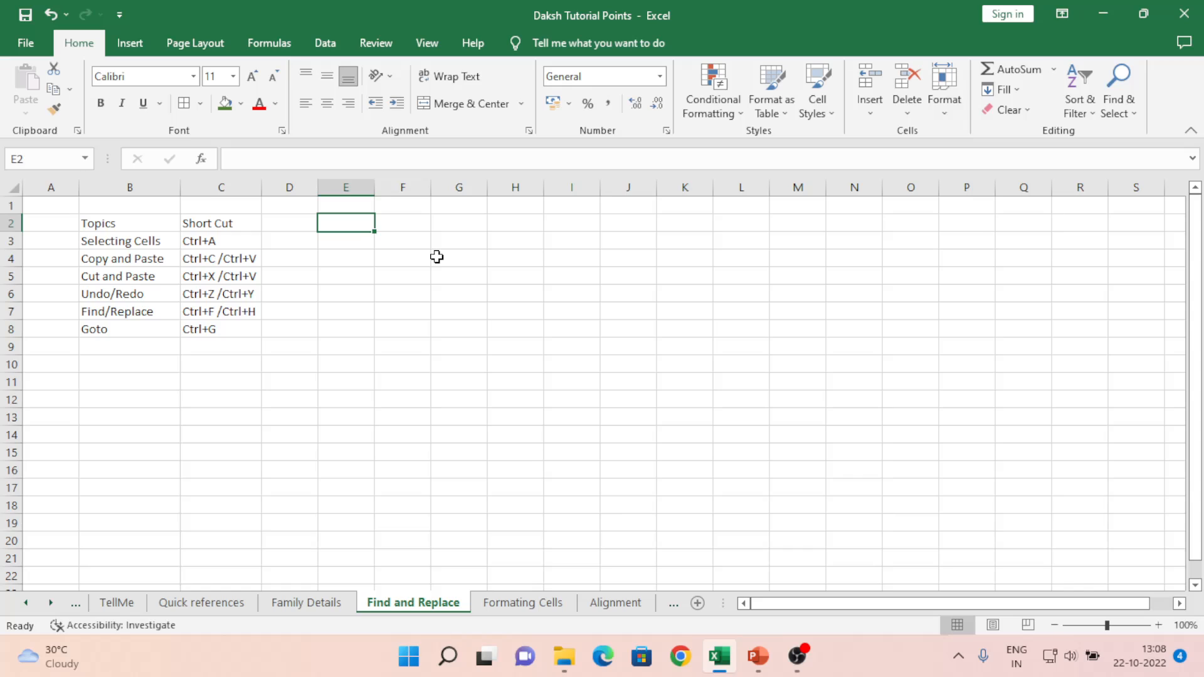
pyautogui.hotkey('shift', 'Down')
pyautogui.hotkey('shift', 'Down')
pyautogui.hotkey('shift', 'Down')
pyautogui.hotkey('shift', 'Down')
pyautogui.hotkey('shift', 'Down')
pyautogui.hotkey('shift', 'Down')
pyautogui.hotkey('shift', 'Down')
pyautogui.hotkey('shift', 'Down')
pyautogui.hotkey('shift', 'Down')
pyautogui.hotkey('shift', 'Down')
pyautogui.hotkey('shift', 'Down')
pyautogui.hotkey('shift', 'Down')
pyautogui.hotkey('shift', 'Down')
pyautogui.hotkey('shift', 'Down')
pyautogui.hotkey('shift', 'Down')
pyautogui.hotkey('shift', 'Down')
pyautogui.hotkey('shift', 'Down')
pyautogui.hotkey('shift', 'Down')
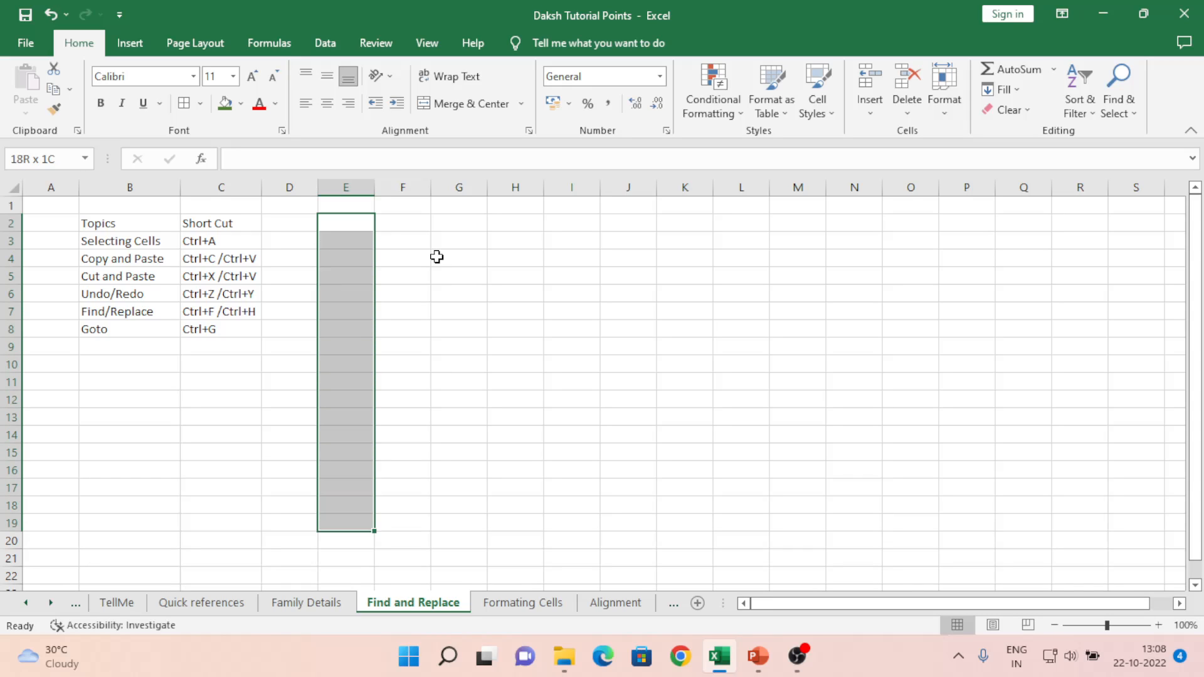
# - Collapse the selection back to E2 and extend it down column E to row 62
pyautogui.press('Up')
pyautogui.press('Down')
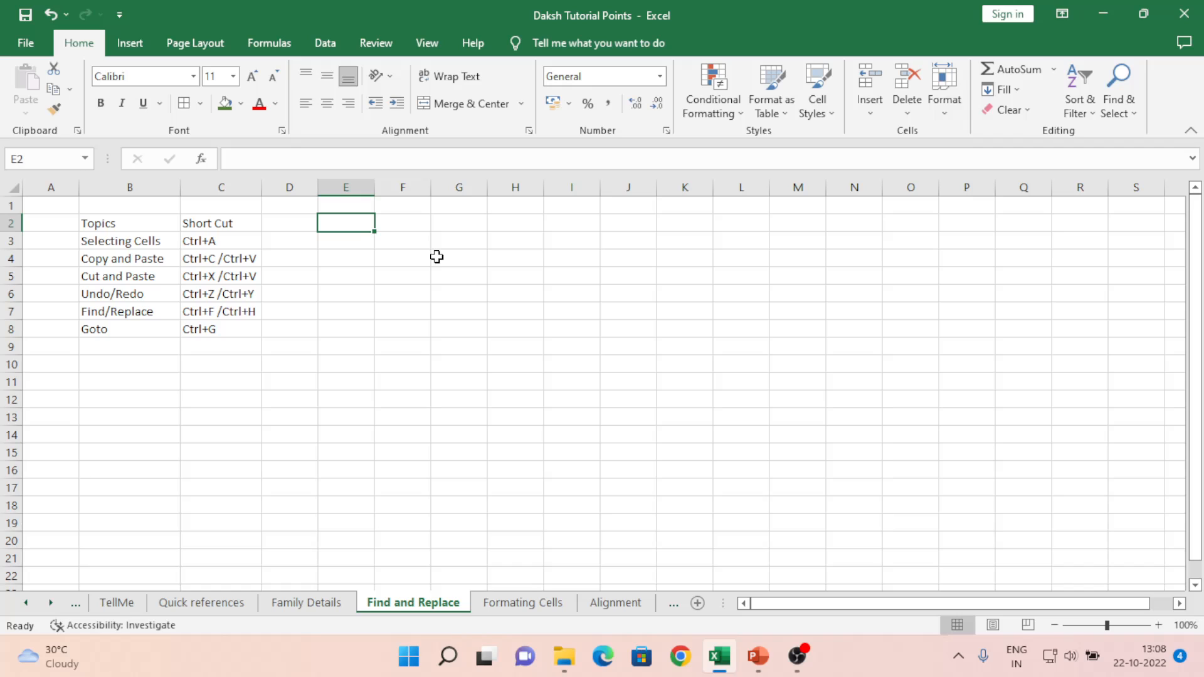
pyautogui.hotkey('shift', 'Down')
pyautogui.hotkey('shift', 'Down')
pyautogui.hotkey('shift', 'Down')
pyautogui.hotkey('shift', 'Down')
pyautogui.hotkey('shift', 'Down')
pyautogui.hotkey('shift', 'Down')
pyautogui.hotkey('shift', 'Down')
pyautogui.hotkey('shift', 'Down')
pyautogui.hotkey('shift', 'Down')
pyautogui.hotkey('shift', 'Down')
pyautogui.hotkey('shift', 'Down')
pyautogui.hotkey('shift', 'Down')
pyautogui.hotkey('shift', 'Down')
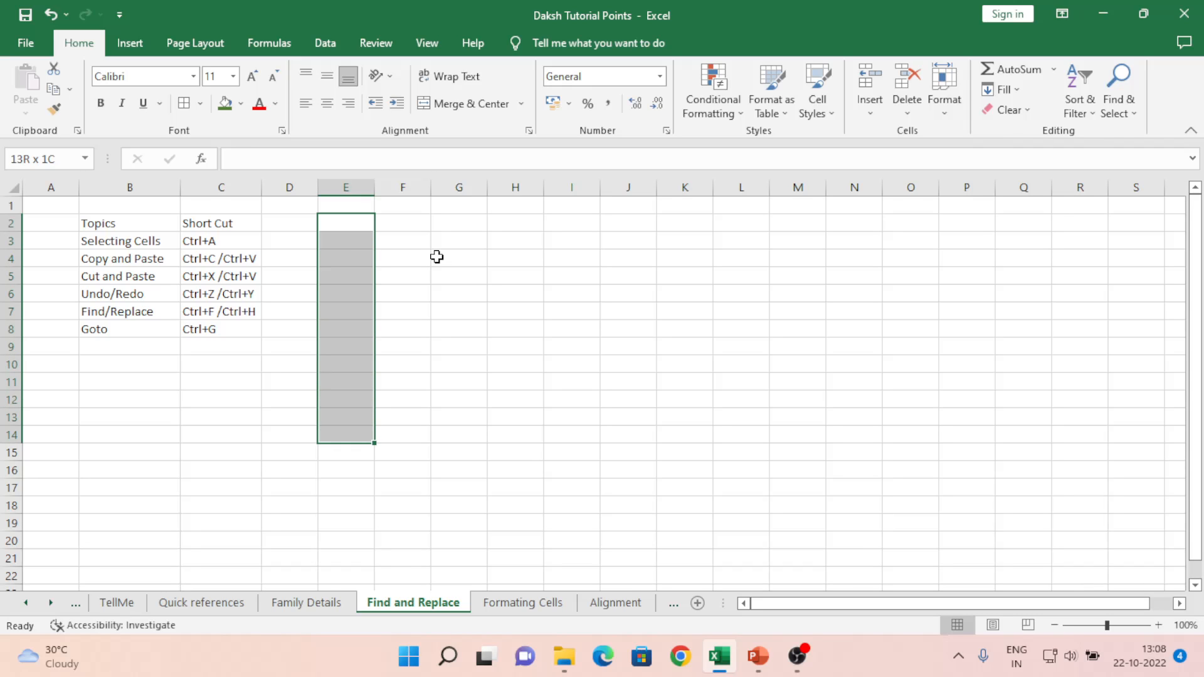
pyautogui.hotkey('shift', 'Down')
pyautogui.hotkey('shift', 'Down')
pyautogui.hotkey('shift', 'Down')
pyautogui.hotkey('shift', 'Down')
pyautogui.hotkey('shift', 'Down')
pyautogui.hotkey('shift', 'Down')
pyautogui.hotkey('shift', 'Down')
pyautogui.hotkey('shift', 'Down')
pyautogui.hotkey('shift', 'Down')
pyautogui.hotkey('shift', 'Down')
pyautogui.hotkey('shift', 'Down')
pyautogui.hotkey('shift', 'Down')
pyautogui.hotkey('shift', 'Down')
pyautogui.hotkey('shift', 'Down')
pyautogui.hotkey('shift', 'Down')
pyautogui.hotkey('shift', 'Down')
pyautogui.hotkey('shift', 'Down')
pyautogui.hotkey('shift', 'Down')
pyautogui.hotkey('shift', 'Down')
pyautogui.hotkey('shift', 'Down')
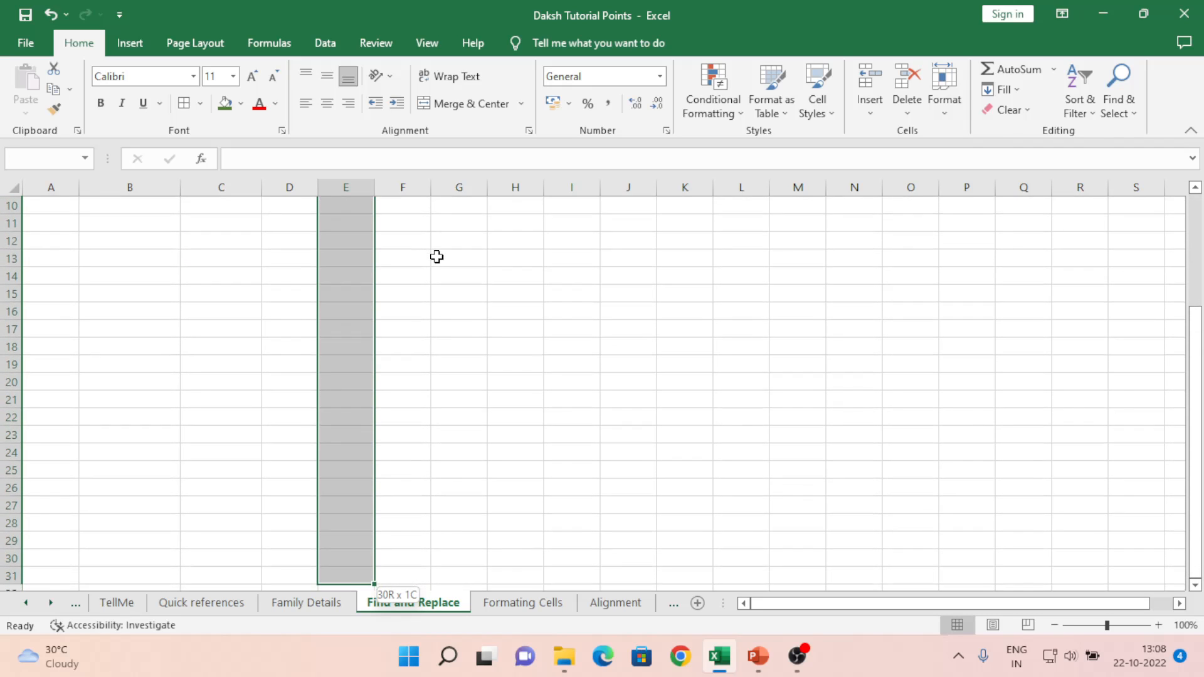
pyautogui.hotkey('shift', 'Down')
pyautogui.hotkey('shift', 'Down')
pyautogui.hotkey('shift', 'Down')
pyautogui.hotkey('shift', 'Down')
pyautogui.hotkey('shift', 'Down')
pyautogui.hotkey('shift', 'Down')
pyautogui.hotkey('shift', 'Down')
pyautogui.hotkey('shift', 'Down')
pyautogui.hotkey('shift', 'Down')
pyautogui.hotkey('shift', 'Down')
pyautogui.hotkey('shift', 'Down')
pyautogui.hotkey('shift', 'Down')
pyautogui.hotkey('shift', 'Down')
pyautogui.hotkey('shift', 'Down')
pyautogui.hotkey('shift', 'Down')
pyautogui.hotkey('shift', 'Down')
pyautogui.hotkey('shift', 'Down')
pyautogui.hotkey('shift', 'Down')
pyautogui.hotkey('shift', 'Down')
pyautogui.hotkey('shift', 'Down')
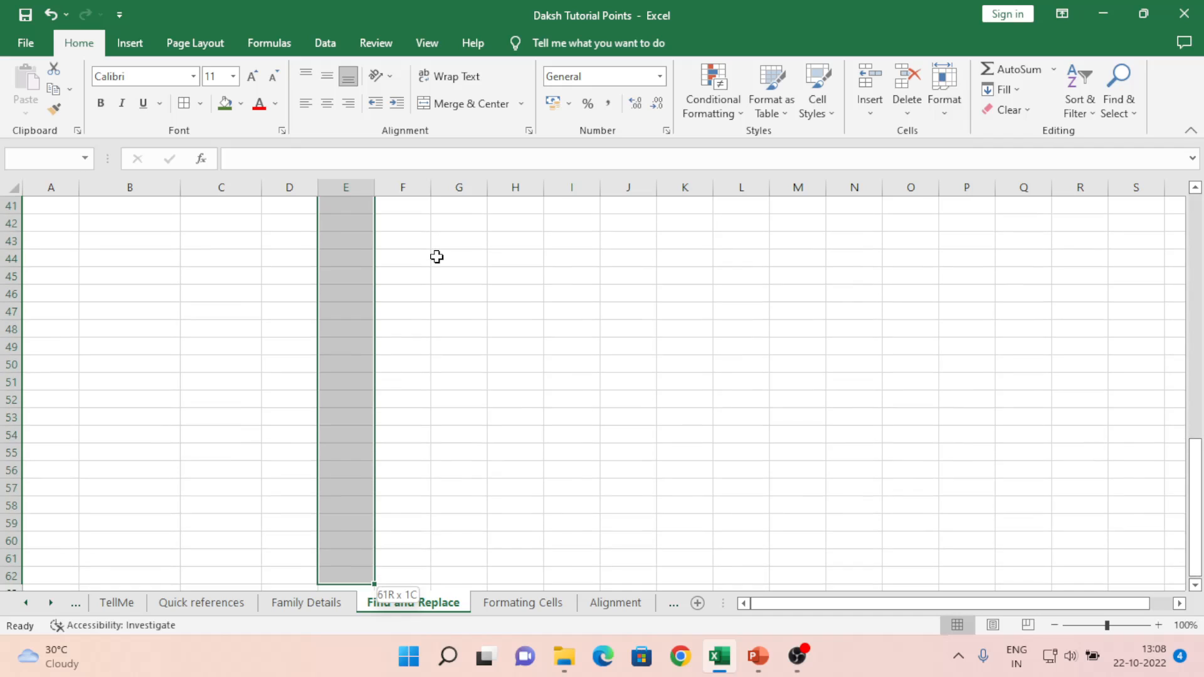
# - Restart the selection from E2 and extend it across row 2 to column R
pyautogui.press('Up')
pyautogui.press('Down')
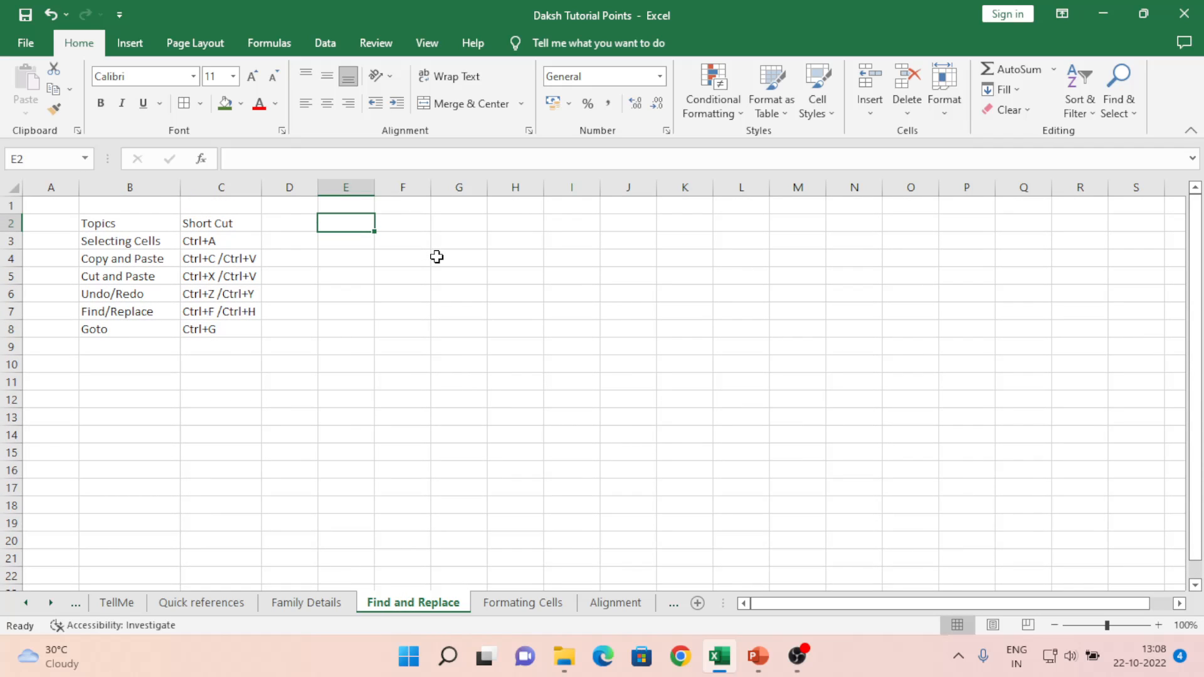
pyautogui.hotkey('shift', 'Right')
pyautogui.hotkey('shift', 'Right')
pyautogui.hotkey('shift', 'Right')
pyautogui.hotkey('shift', 'Right')
pyautogui.hotkey('shift', 'Right')
pyautogui.hotkey('shift', 'Right')
pyautogui.hotkey('shift', 'Right')
pyautogui.hotkey('shift', 'Right')
pyautogui.hotkey('shift', 'Right')
pyautogui.hotkey('shift', 'Right')
pyautogui.hotkey('shift', 'Right')
pyautogui.hotkey('shift', 'Right')
pyautogui.hotkey('shift', 'Right')
pyautogui.hotkey('shift', 'Right')
pyautogui.hotkey('shift', 'Right')
pyautogui.hotkey('shift', 'Right')
pyautogui.hotkey('shift', 'Right')
pyautogui.hotkey('shift', 'Right')
pyautogui.hotkey('shift', 'Right')
pyautogui.hotkey('shift', 'Right')
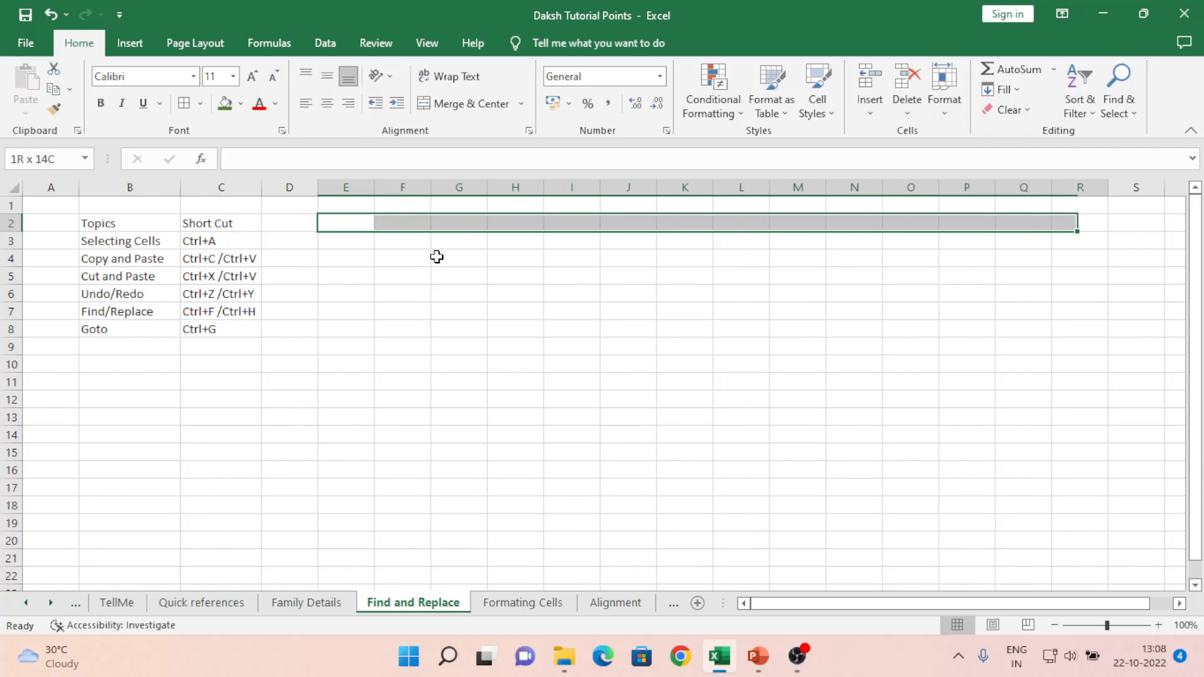
# - Make D2 the active cell and select the four cells D2:G2
pyautogui.press('Home')
pyautogui.press('Right')
pyautogui.press('Right')
pyautogui.press('Right')
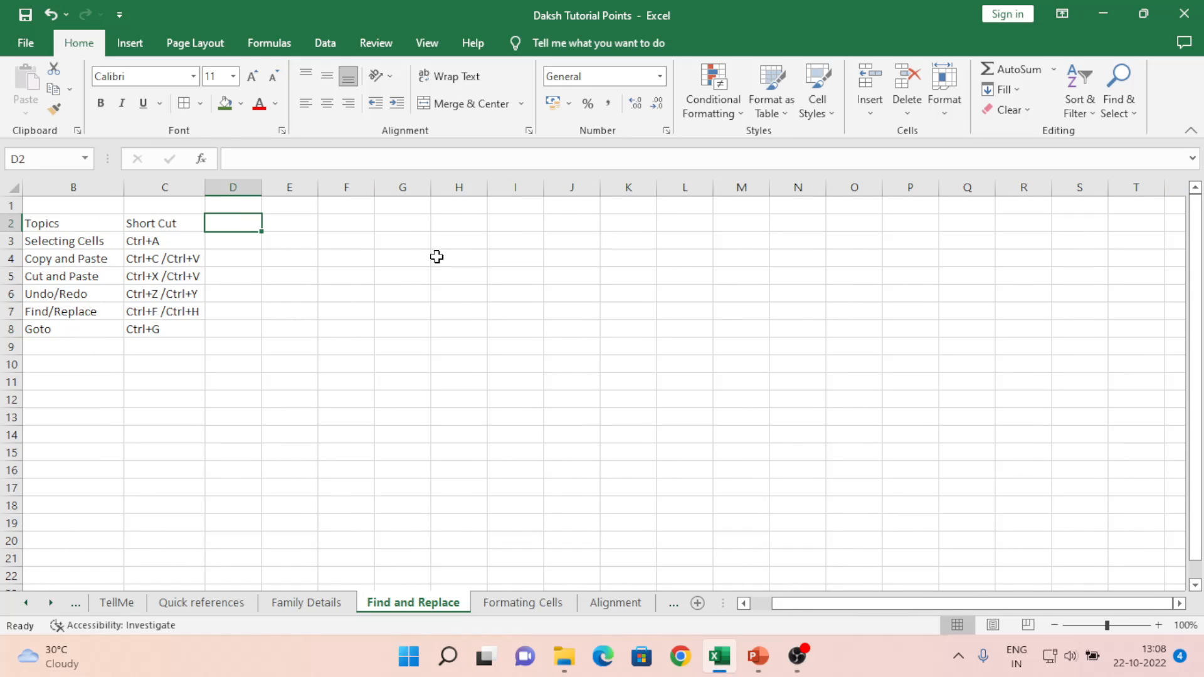
pyautogui.hotkey('shift', 'Right')
pyautogui.hotkey('shift', 'Right')
pyautogui.hotkey('shift', 'Right')
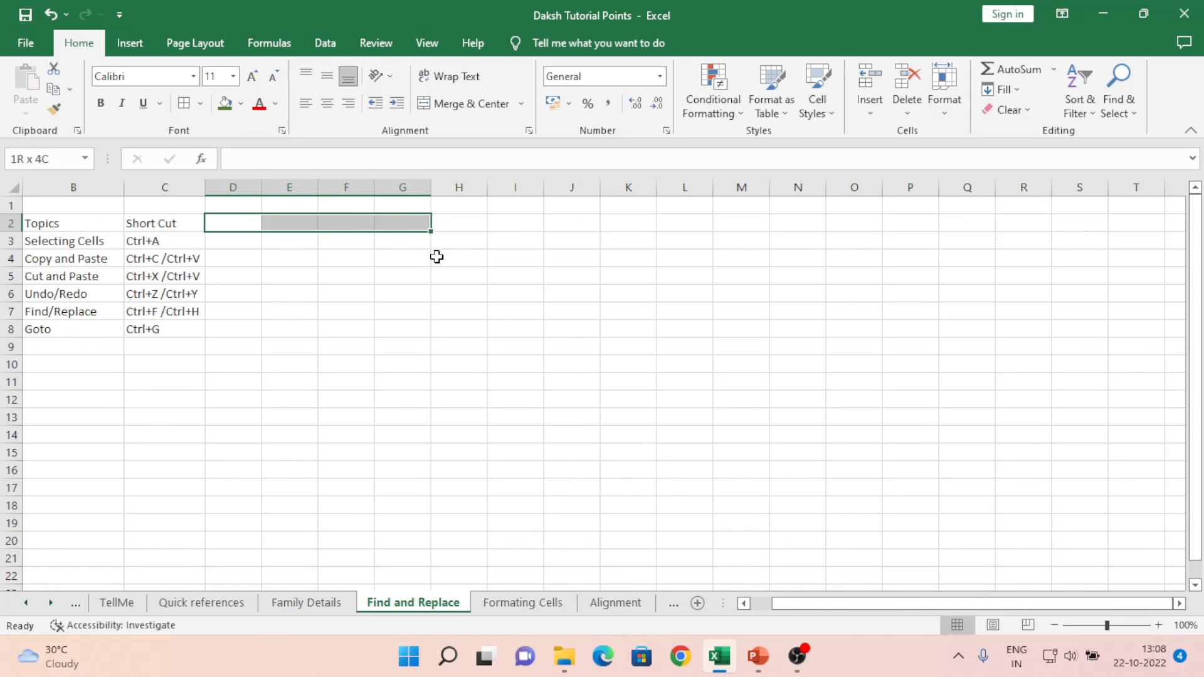
# - Select the whole Topics and Short Cut table, B2:C8, starting from B2
pyautogui.press('Down')
pyautogui.press('Left')
pyautogui.press('Left')
pyautogui.press('Left')
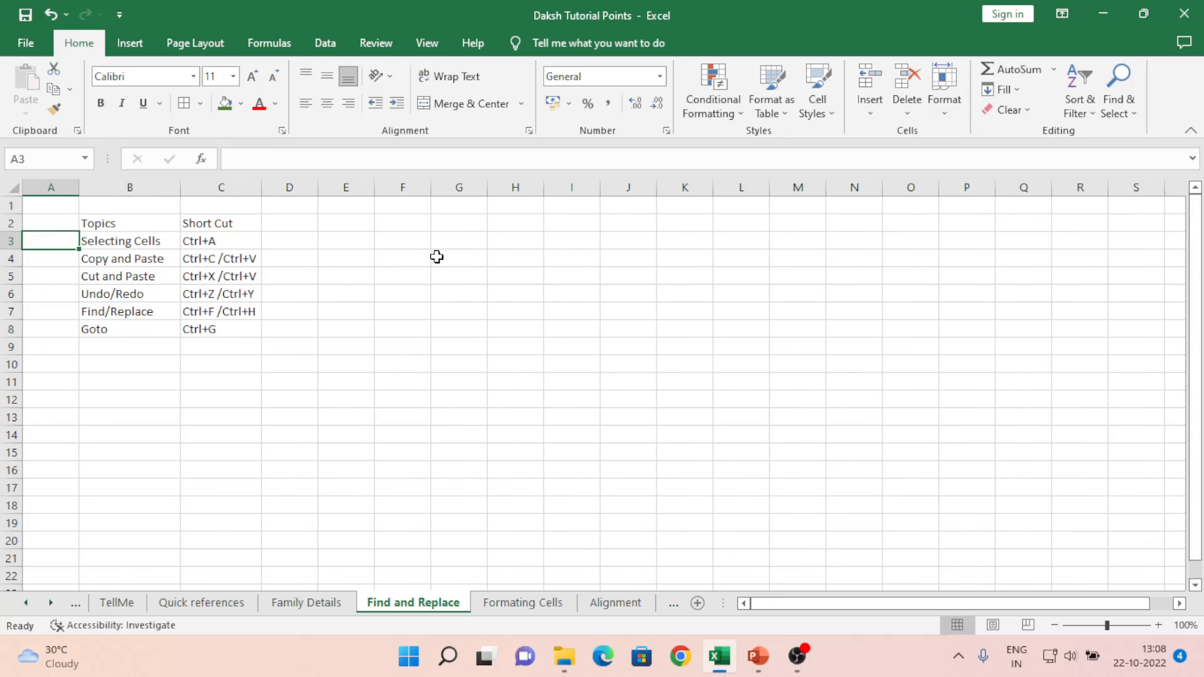
pyautogui.press('Up')
pyautogui.press('Right')
pyautogui.hotkey('shift', 'Right')
pyautogui.hotkey('shift', 'Down')
pyautogui.hotkey('shift', 'Down')
pyautogui.hotkey('shift', 'Down')
pyautogui.hotkey('shift', 'Down')
pyautogui.hotkey('shift', 'Down')
pyautogui.hotkey('shift', 'Down')
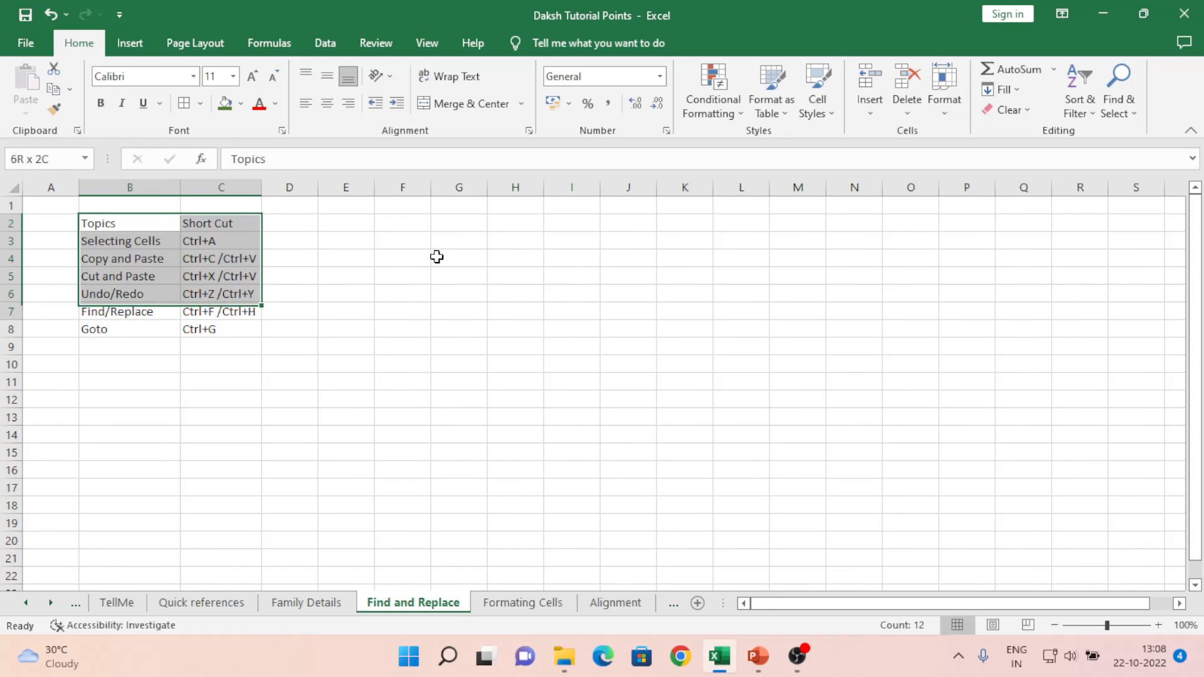
# - Copy the selected Topics and Short Cut table and paste it at G9
pyautogui.hotkey('ctrl', 'c')
pyautogui.press('Down')
pyautogui.press('Down')
pyautogui.press('Right')
pyautogui.press('Right')
pyautogui.press('Right')
pyautogui.press('Right')
pyautogui.press('Right')
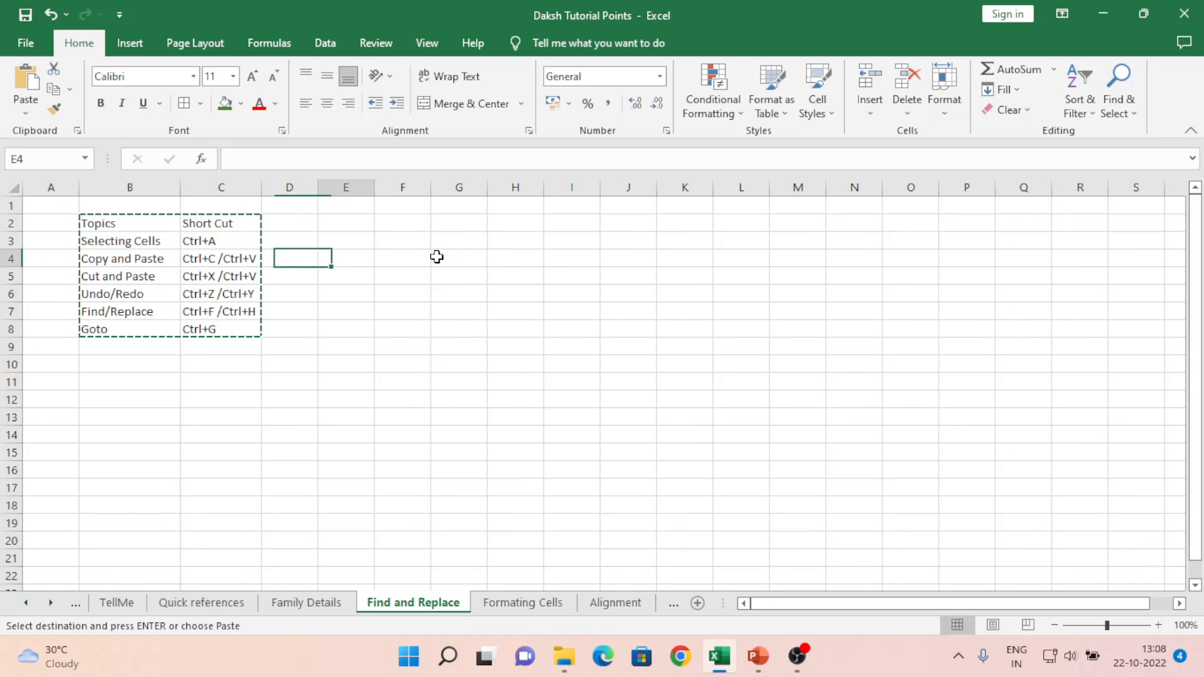
pyautogui.press('Down')
pyautogui.press('Down')
pyautogui.press('Down')
pyautogui.press('Down')
pyautogui.press('Down')
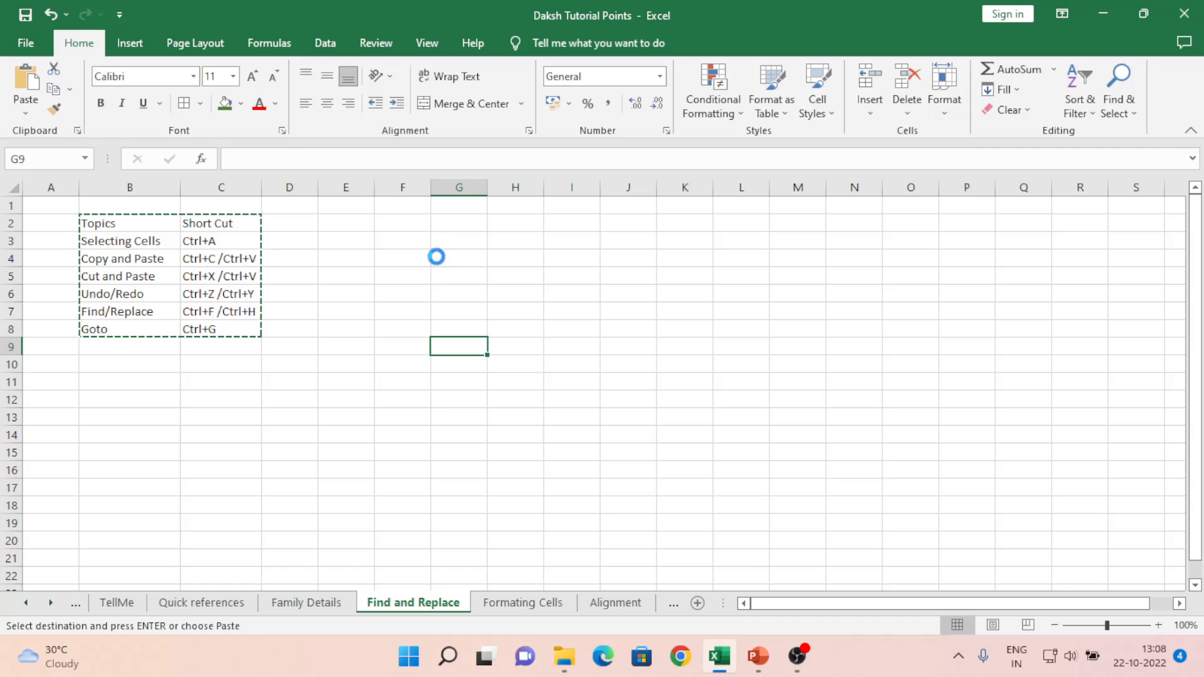
pyautogui.hotkey('ctrl', 'v')
# - Paste a second copy of the table directly below the first, at G16
pyautogui.press('Down')
pyautogui.press('Down')
pyautogui.press('Down')
pyautogui.press('Down')
pyautogui.press('Down')
pyautogui.press('Down')
pyautogui.press('Down')
pyautogui.hotkey('ctrl', 'v')
# - Paste a third copy of the table directly below the second, at G23
pyautogui.press('Down')
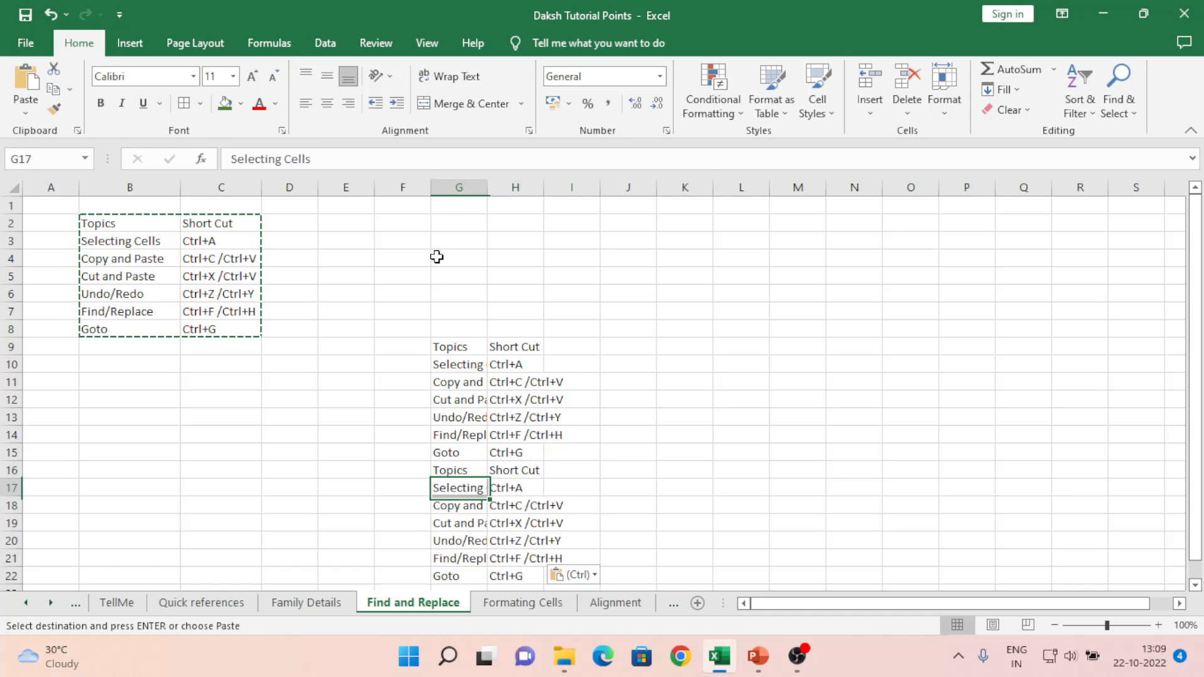
pyautogui.press('Down')
pyautogui.press('Down')
pyautogui.press('Down')
pyautogui.press('Down')
pyautogui.press('Down')
pyautogui.press('Down')
pyautogui.hotkey('ctrl', 'v')
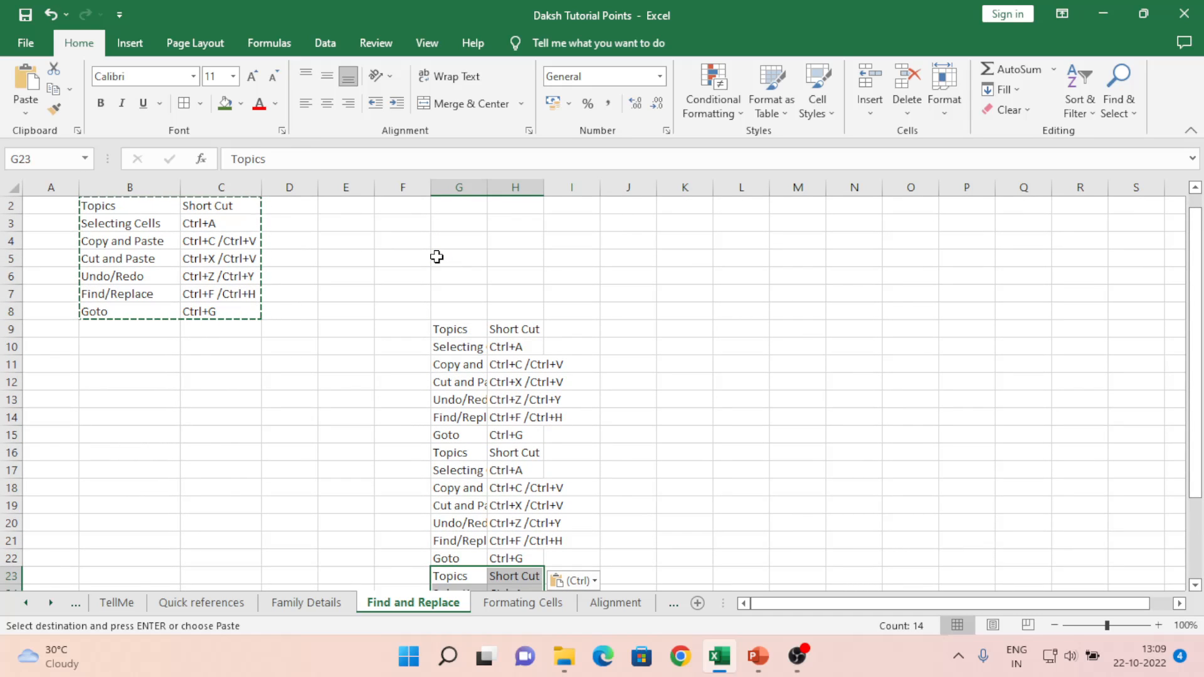
# - Copy the three stacked tables in G9:H29 and paste them directly below at G30
pyautogui.hotkey('ctrl', 'Up')
pyautogui.hotkey('shift', 'Right')
pyautogui.hotkey('ctrl', 'shift', 'Down')
pyautogui.hotkey('ctrl', 'c')
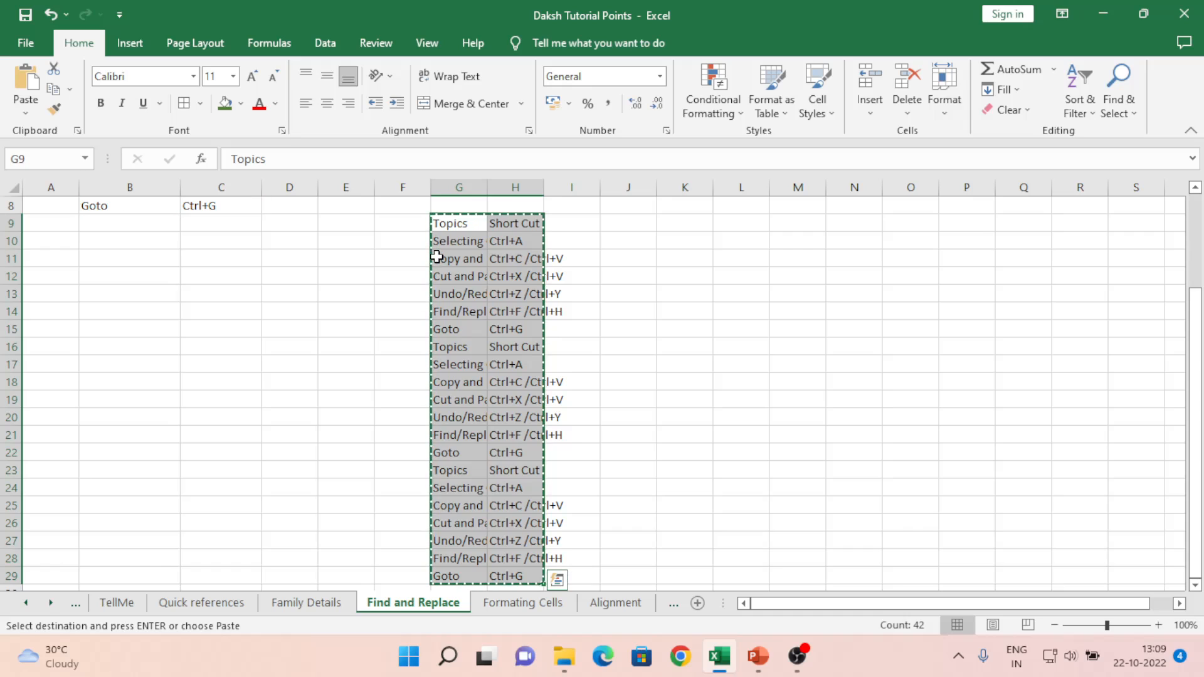
pyautogui.hotkey('ctrl', 'Down')
pyautogui.press('Down')
pyautogui.hotkey('ctrl', 'v')
# - Try to duplicate the block G9:H50 directly below itself, starting at G51
pyautogui.hotkey('ctrl', 'Up')
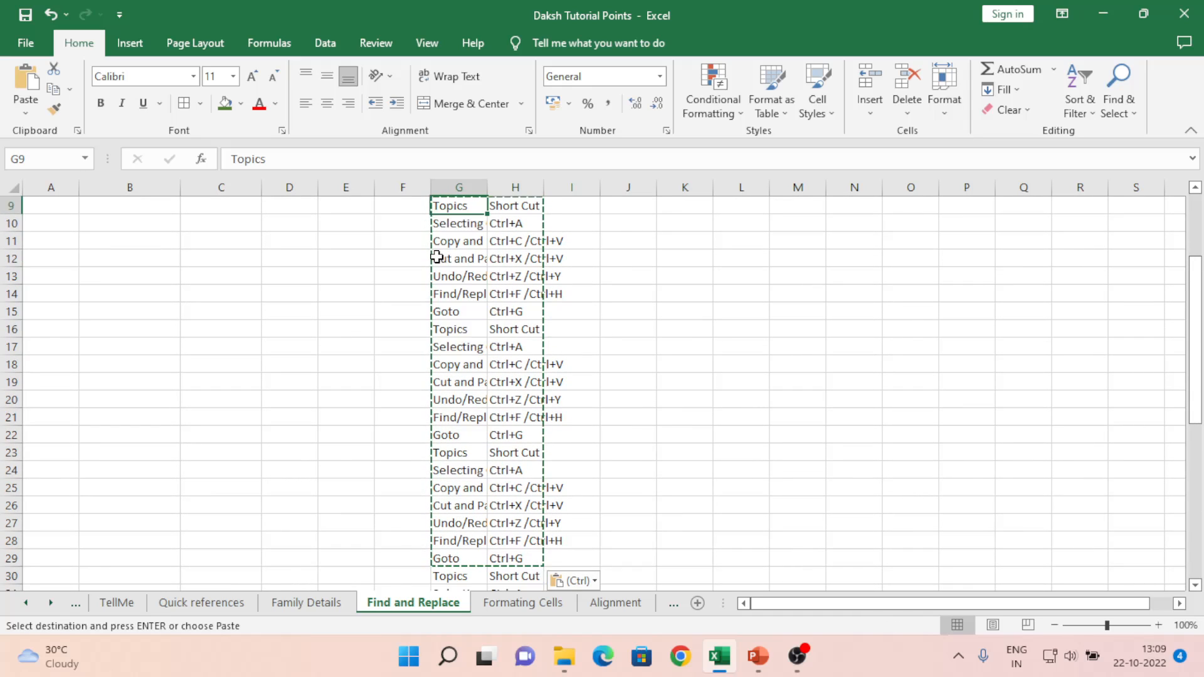
pyautogui.hotkey('shift', 'Right')
pyautogui.hotkey('ctrl', 'shift', 'Down')
pyautogui.hotkey('ctrl', 'c')
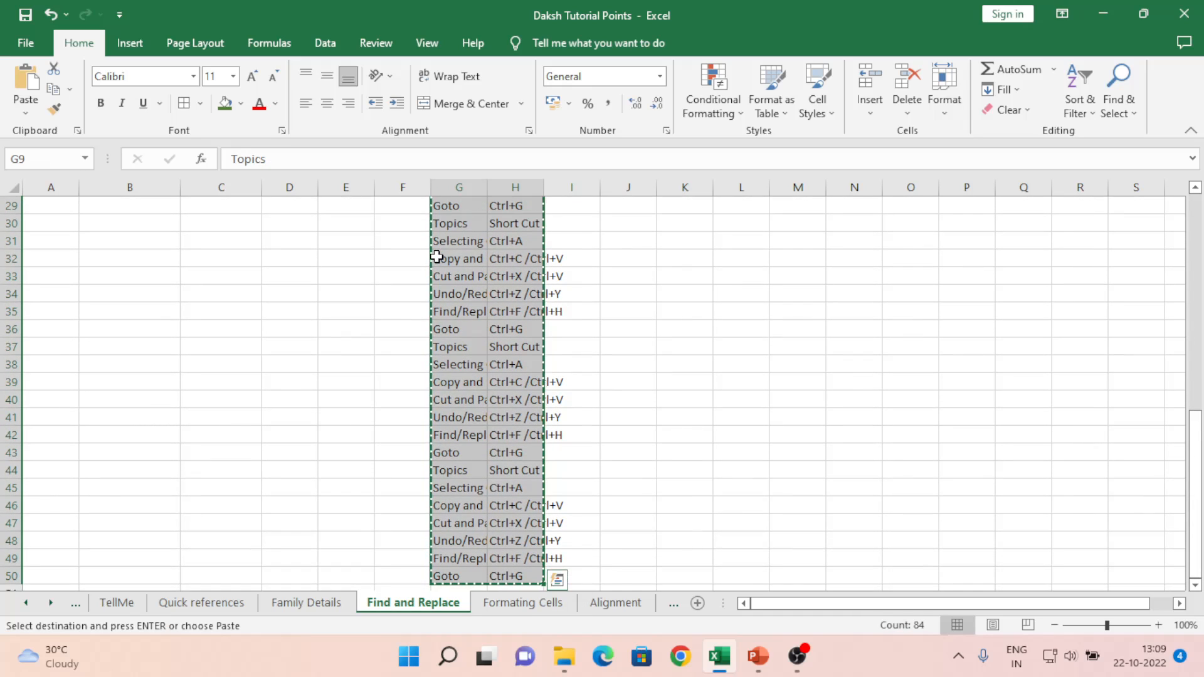
pyautogui.hotkey('ctrl', 'Down')
pyautogui.press('Down')
pyautogui.hotkey('ctrl', 'c')
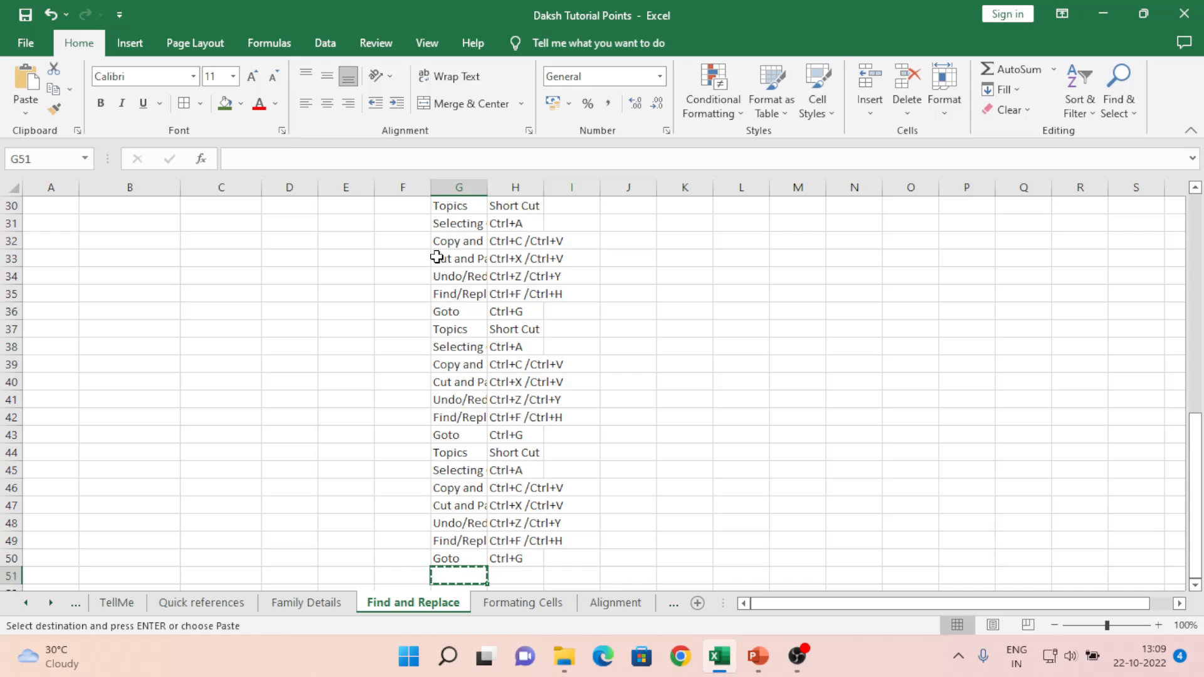
pyautogui.press('Up')
pyautogui.hotkey('ctrl', 'Up')
pyautogui.hotkey('shift', 'Right')
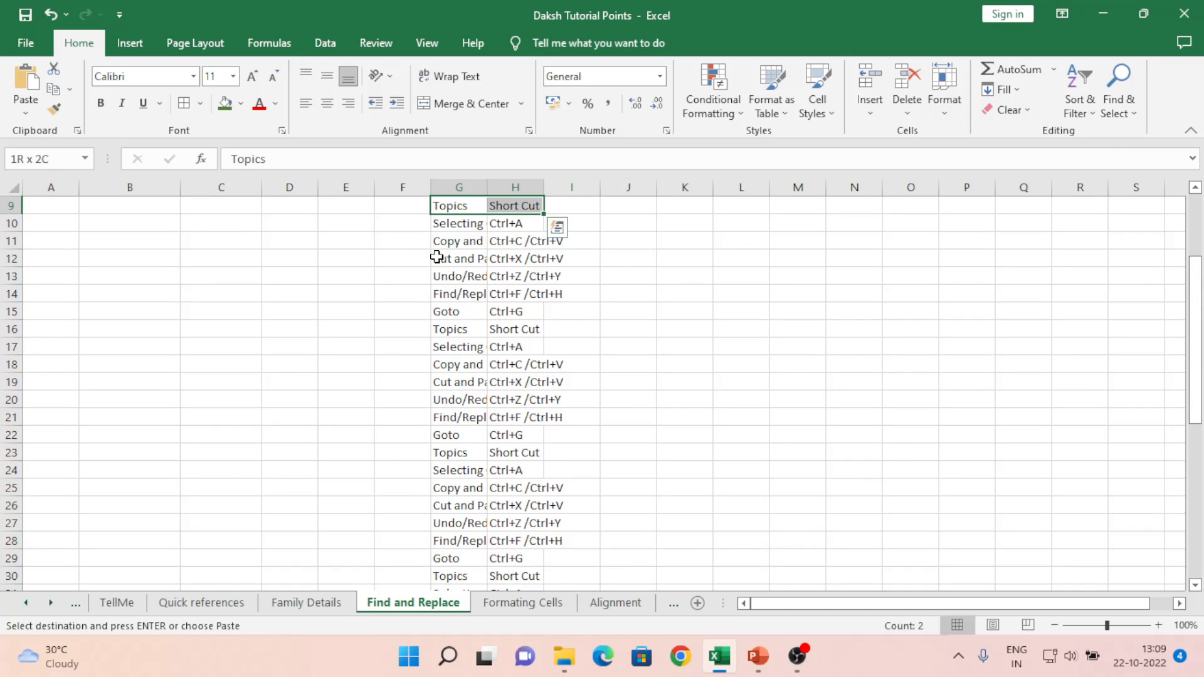
pyautogui.hotkey('ctrl', 'shift', 'Down')
pyautogui.hotkey('ctrl', 'Down')
pyautogui.press('Down')
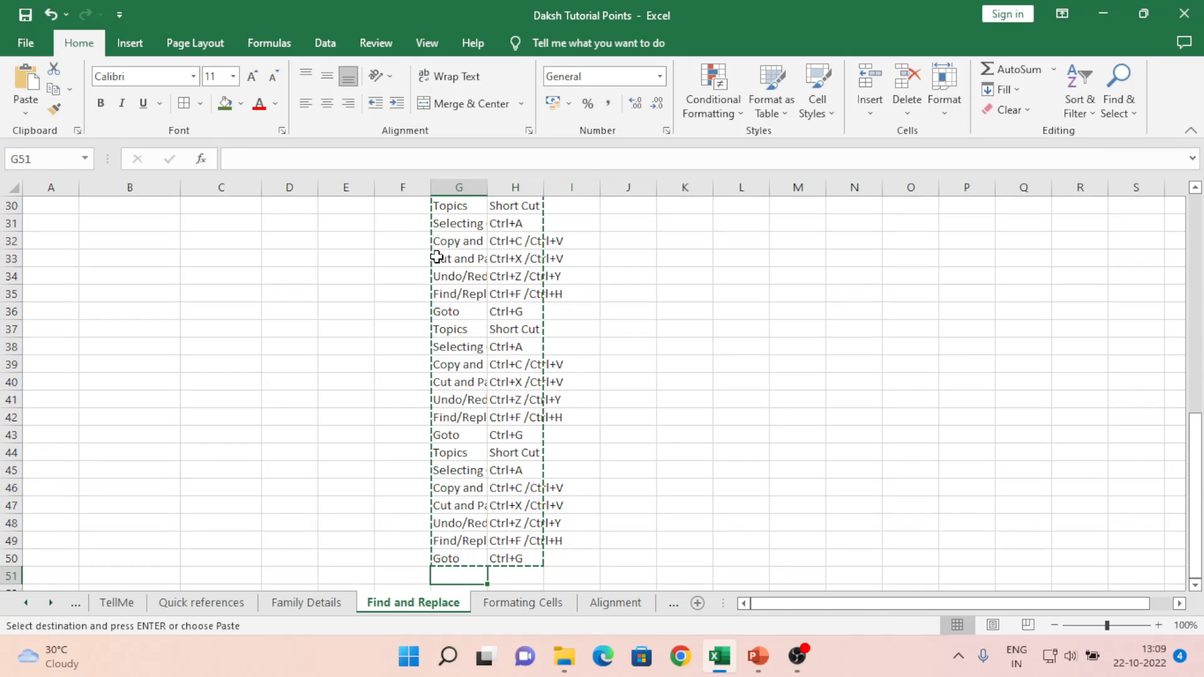
pyautogui.hotkey('ctrl', 'v')
# - Copy the block G9:H50 and paste it into the first empty row below, at G51
pyautogui.press('Up')
pyautogui.hotkey('ctrl', 'Up')
pyautogui.hotkey('shift', 'Right')
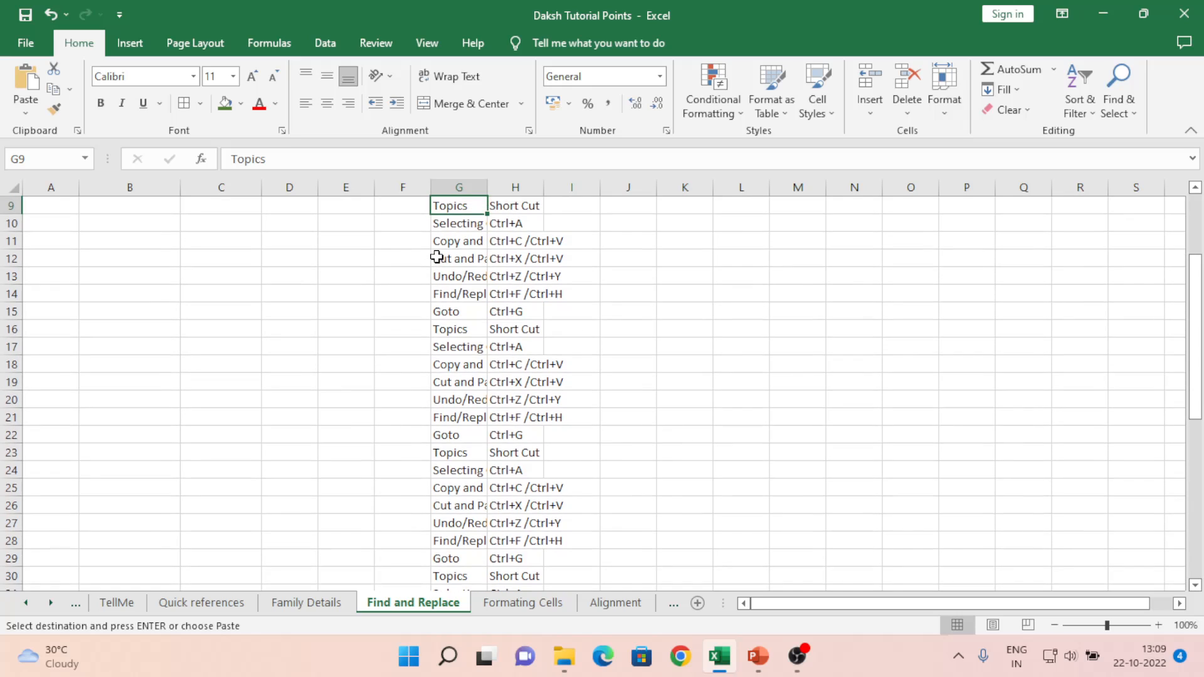
pyautogui.hotkey('ctrl', 'shift', 'Down')
pyautogui.hotkey('ctrl', 'Down')
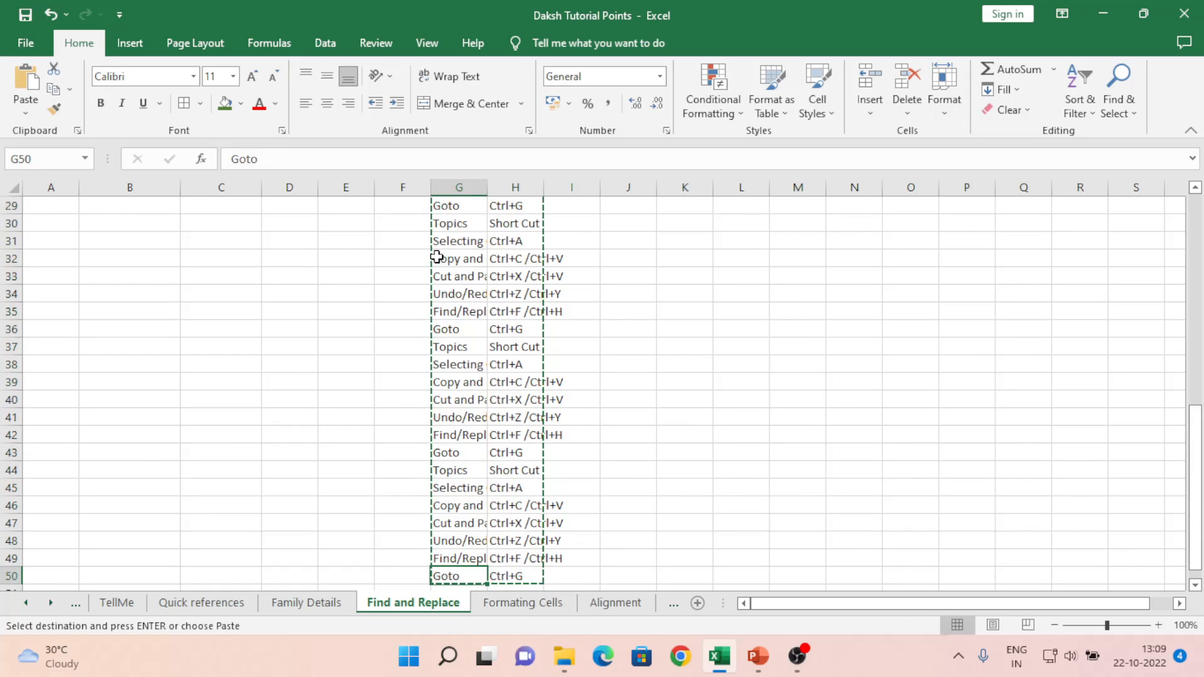
pyautogui.press('Down')
pyautogui.hotkey('ctrl', 'v')
# - Return to the start of the copied block and widen column H to fit its shortcut text
pyautogui.hotkey('ctrl', 'Up')
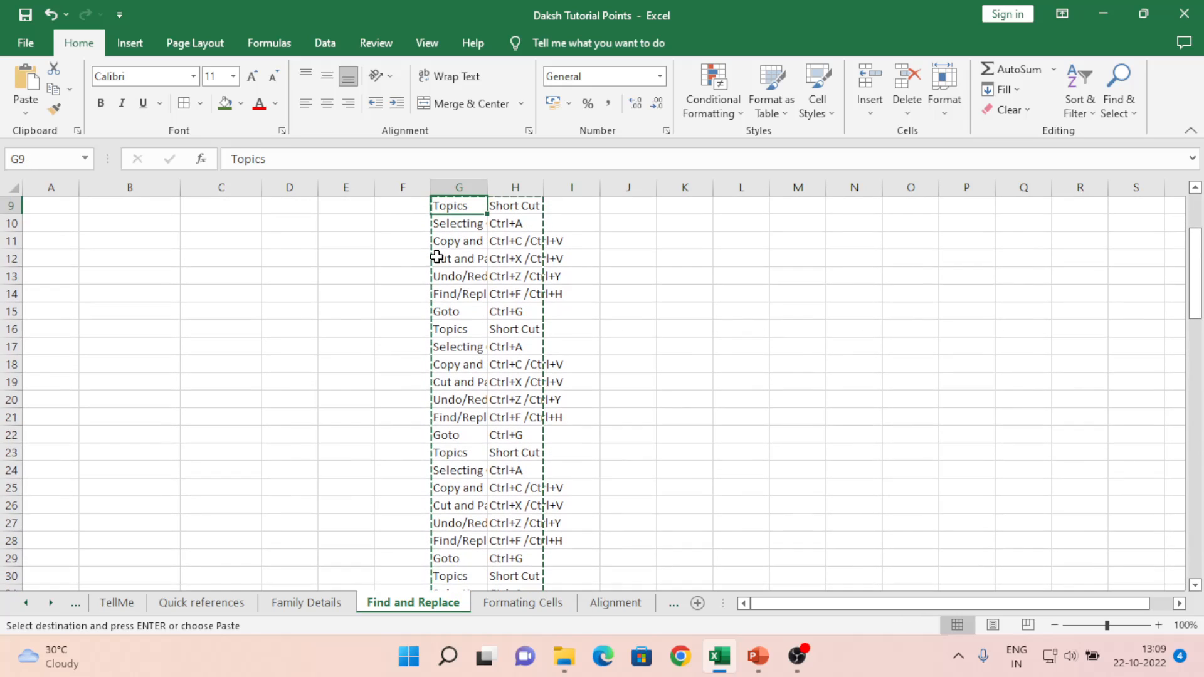
pyautogui.press('Up')
pyautogui.press('Up')
pyautogui.press('Right')
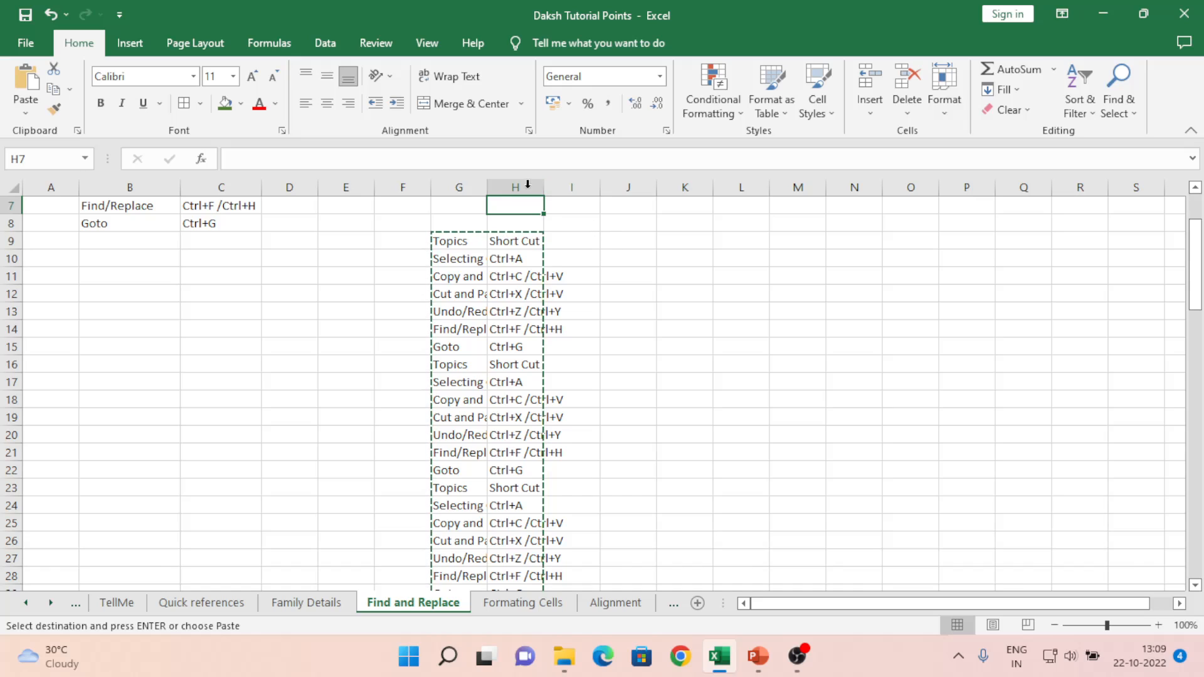
pyautogui.moveTo(547, 184); pyautogui.dragTo(569, 185)
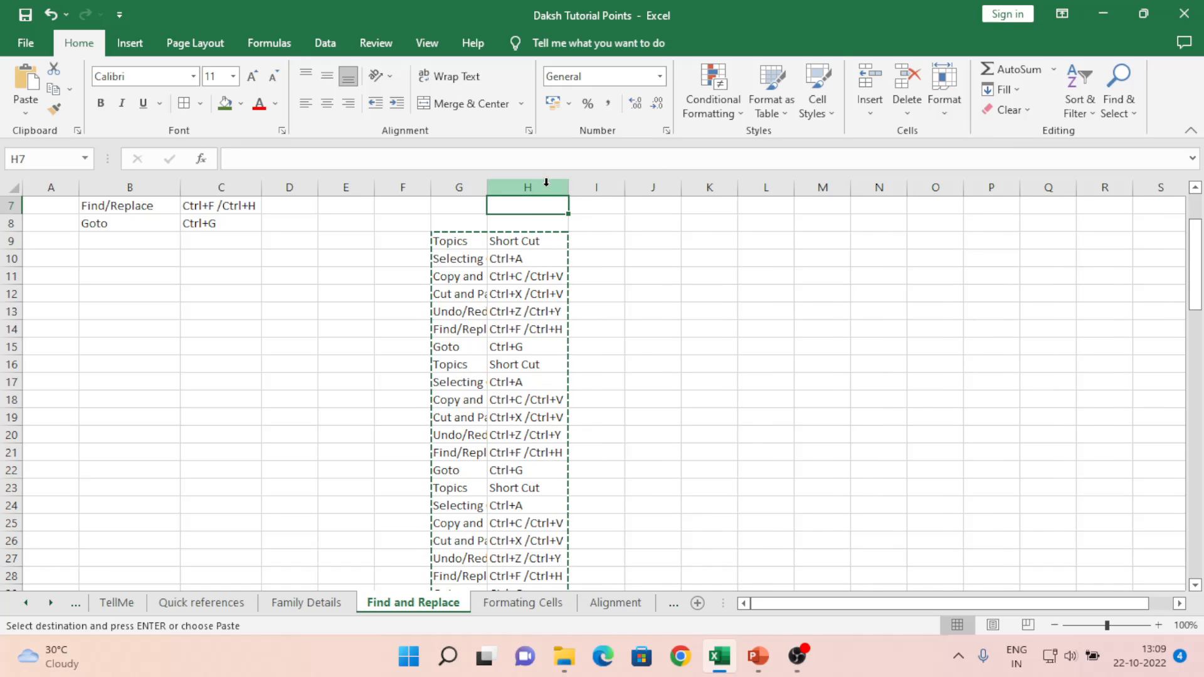
# - Clear the pending copy outline and select the whole stacked block G9:H92, starting from the Topics header in G9
pyautogui.click(481, 253)
pyautogui.press('Escape')
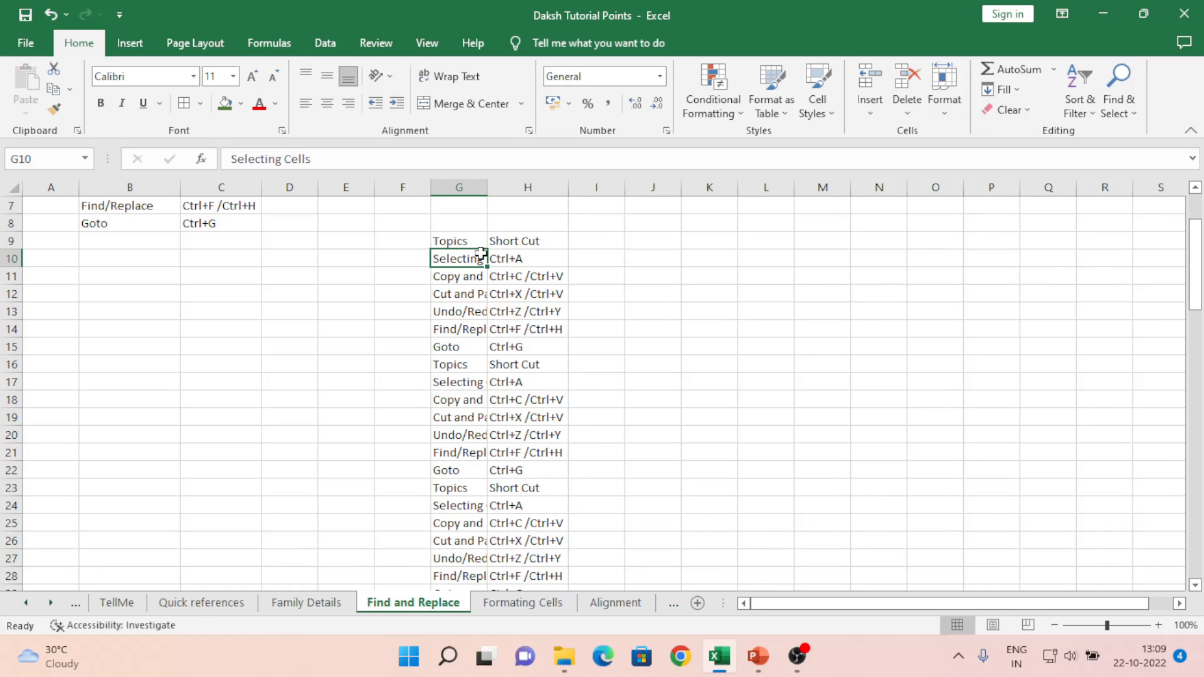
pyautogui.press('Up')
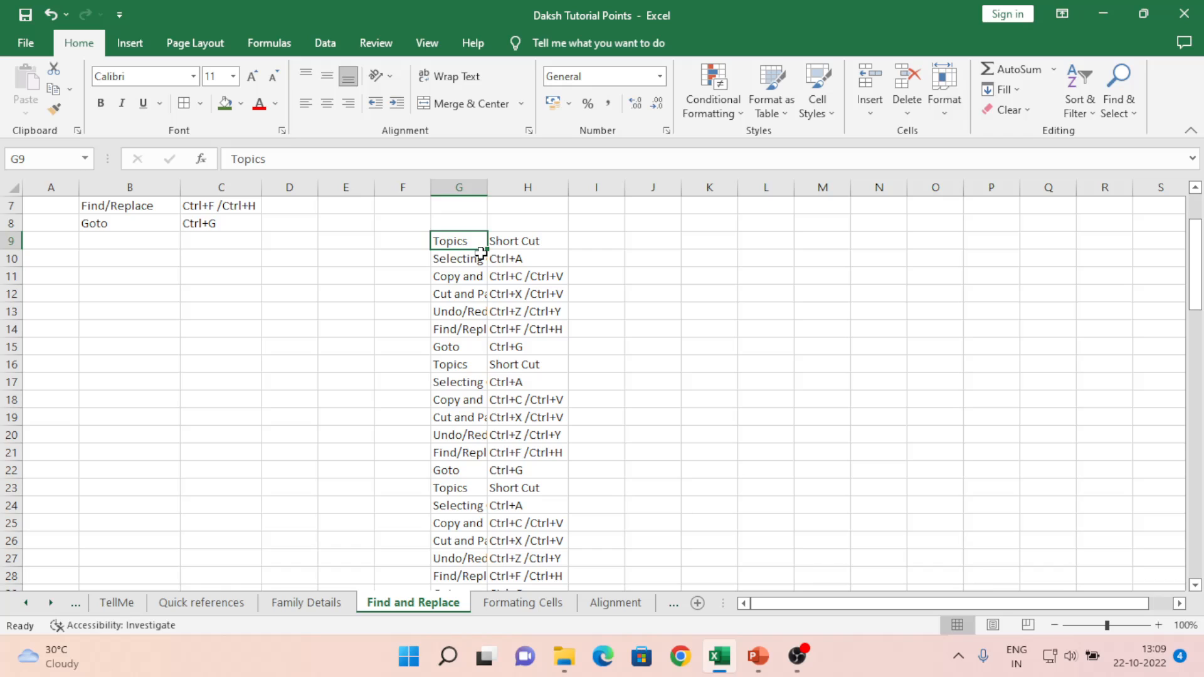
pyautogui.hotkey('shift', 'Right')
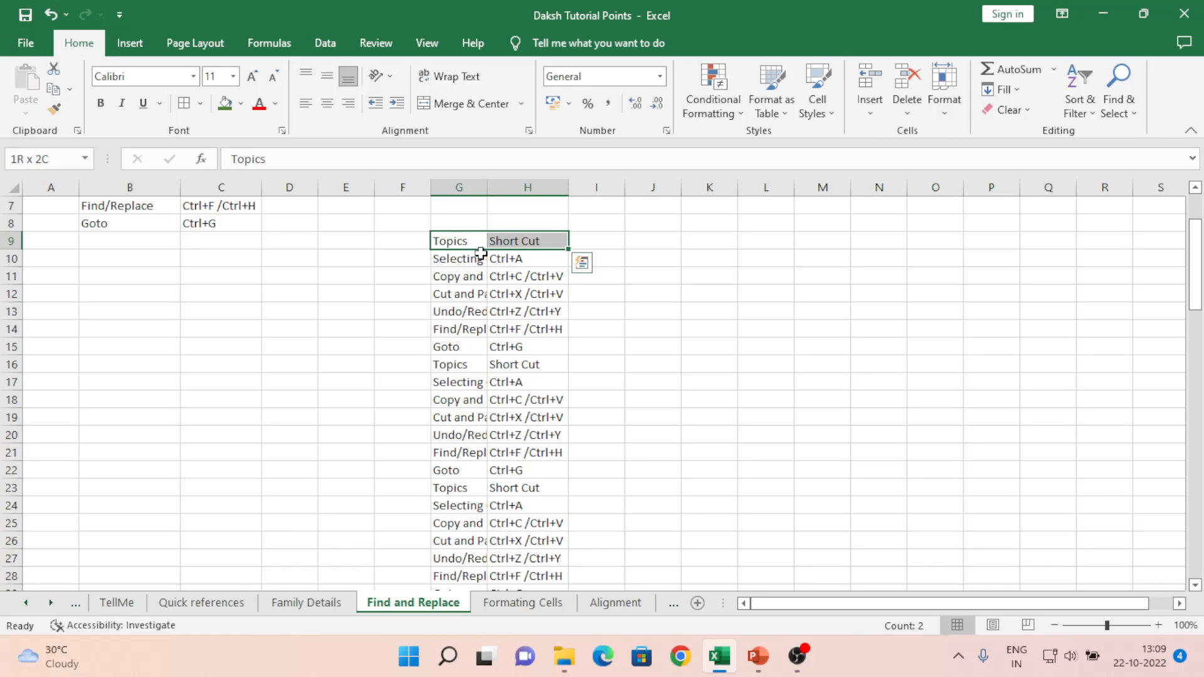
pyautogui.moveTo(480, 254); pyautogui.dragTo(568, 334)
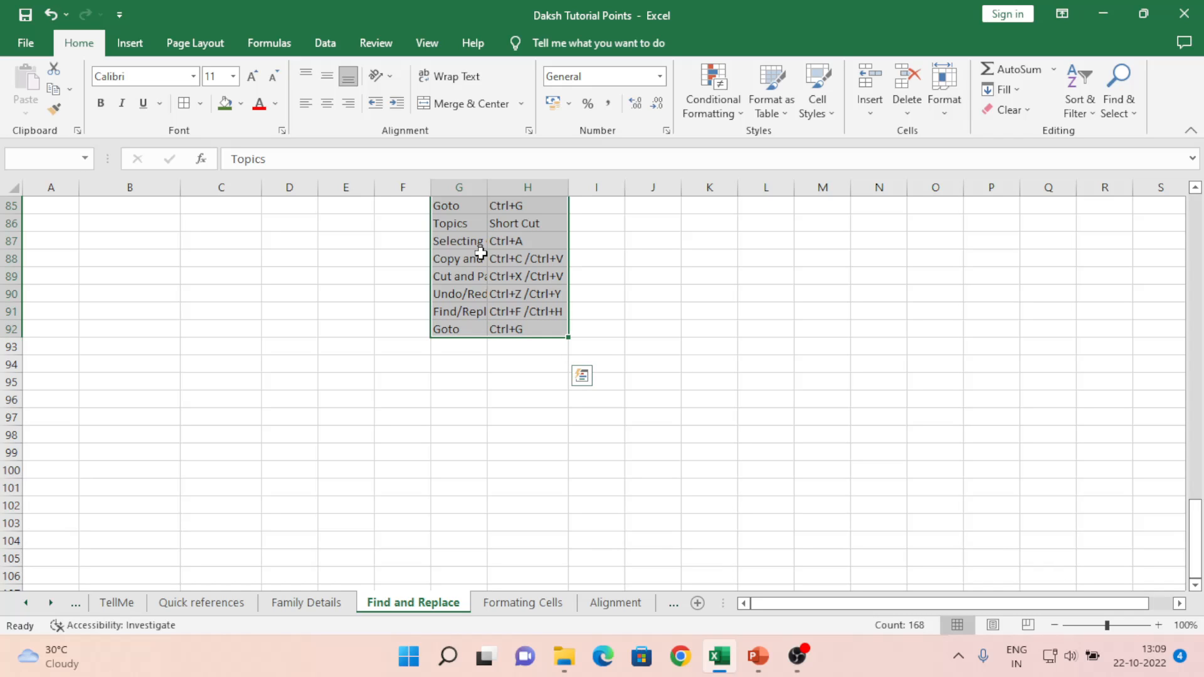
# - Clear the block selection and move the active cell back to A1
pyautogui.hotkey('ctrl', 'Up')
pyautogui.press('Left')
pyautogui.press('Left')
pyautogui.press('Left')
pyautogui.press('Left')
pyautogui.press('Left')
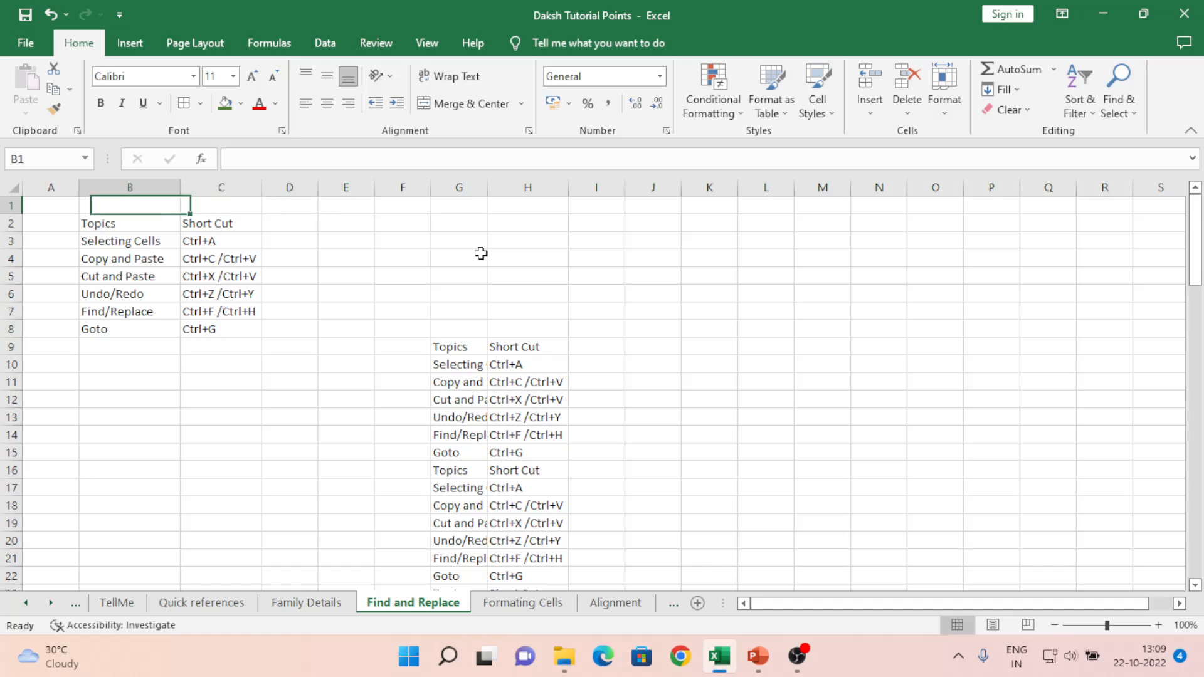
pyautogui.press('Left')
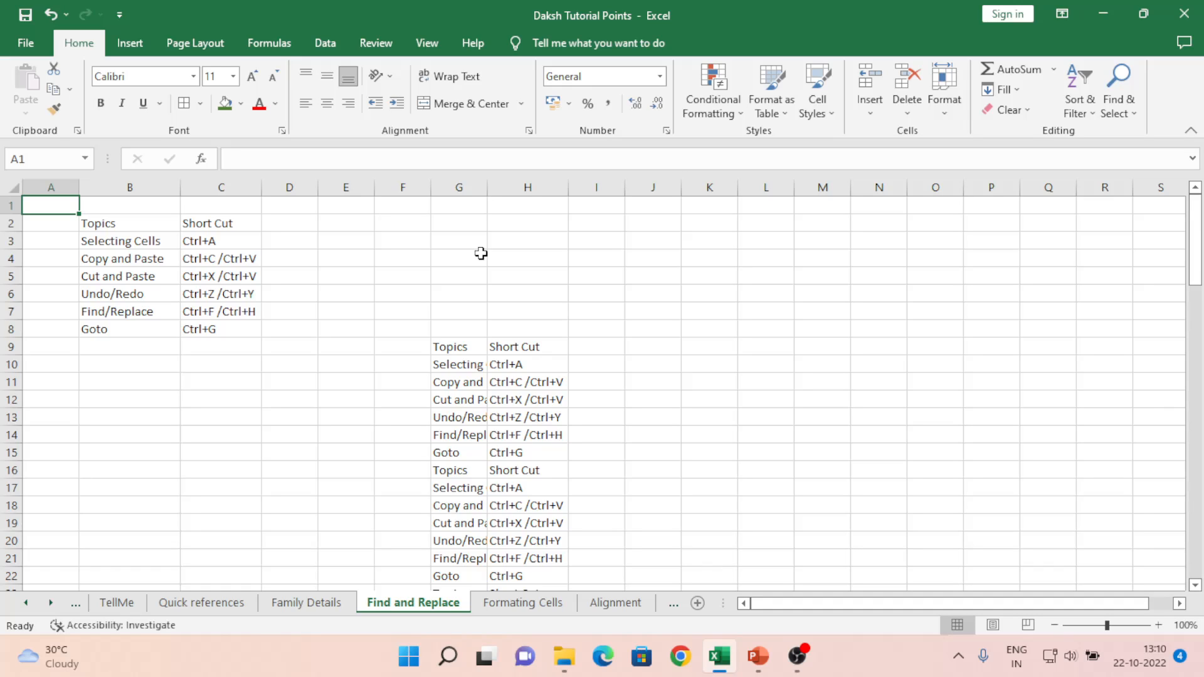
# - From G13 inside the stacked block, select the entire data block and extend the selection to the whole sheet
pyautogui.click(448, 348)
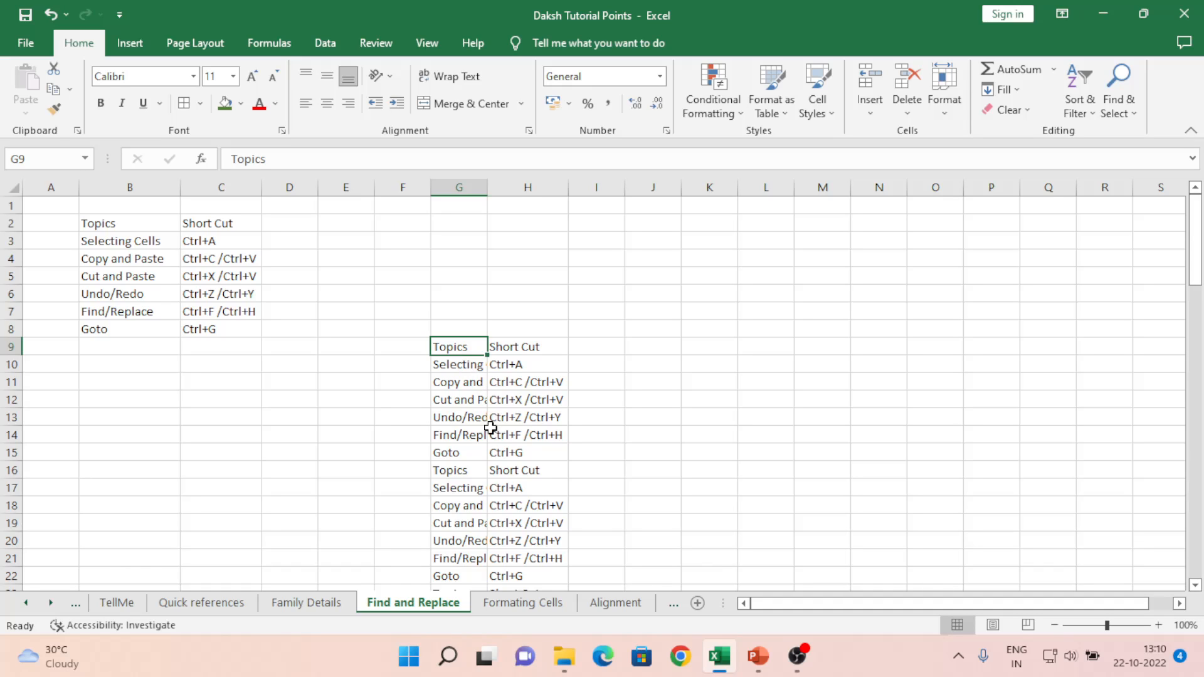
pyautogui.click(470, 420)
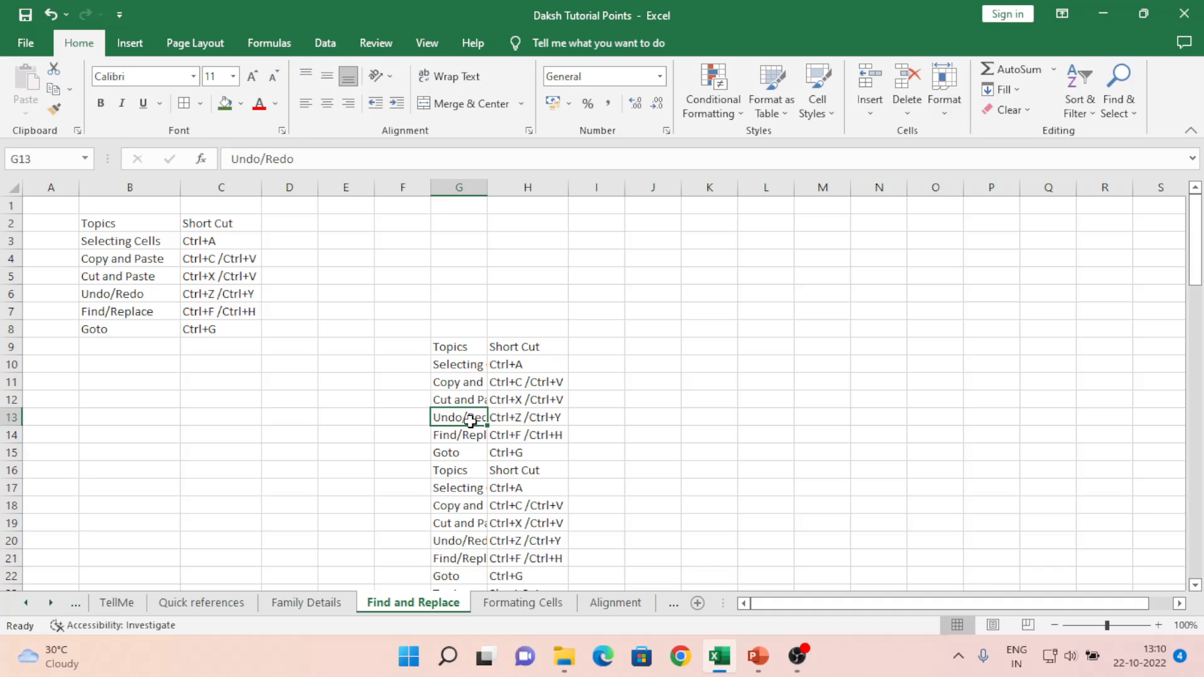
pyautogui.hotkey('ctrl', 'a')
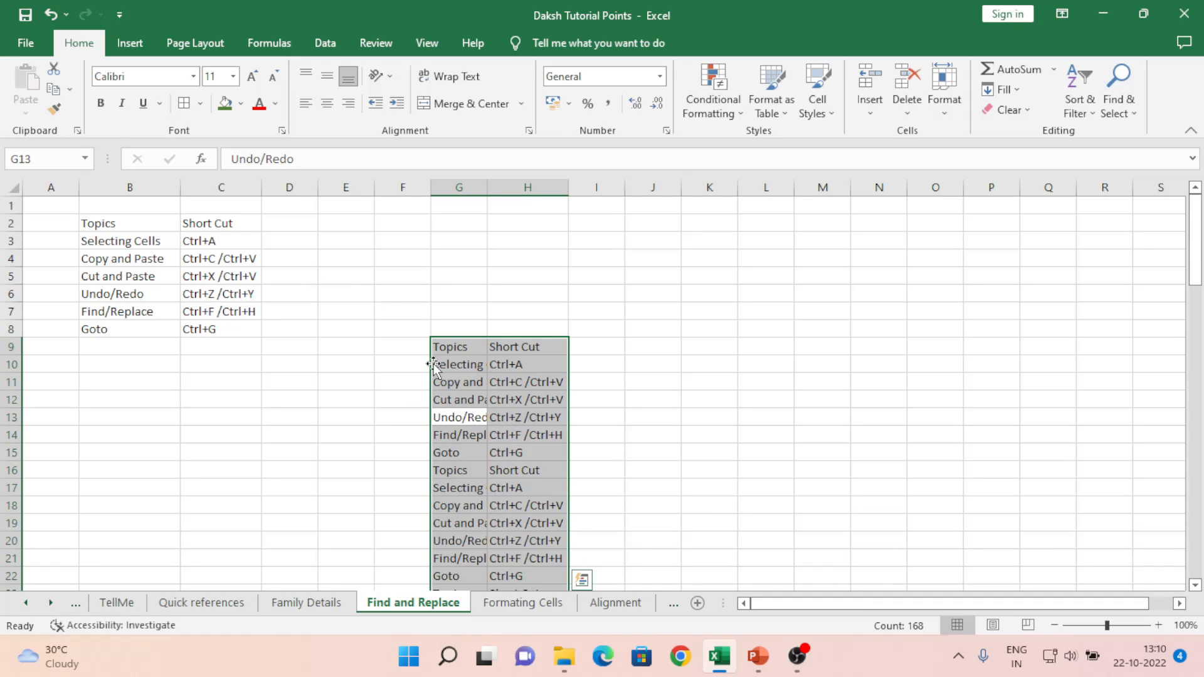
pyautogui.hotkey('ctrl', 'a')
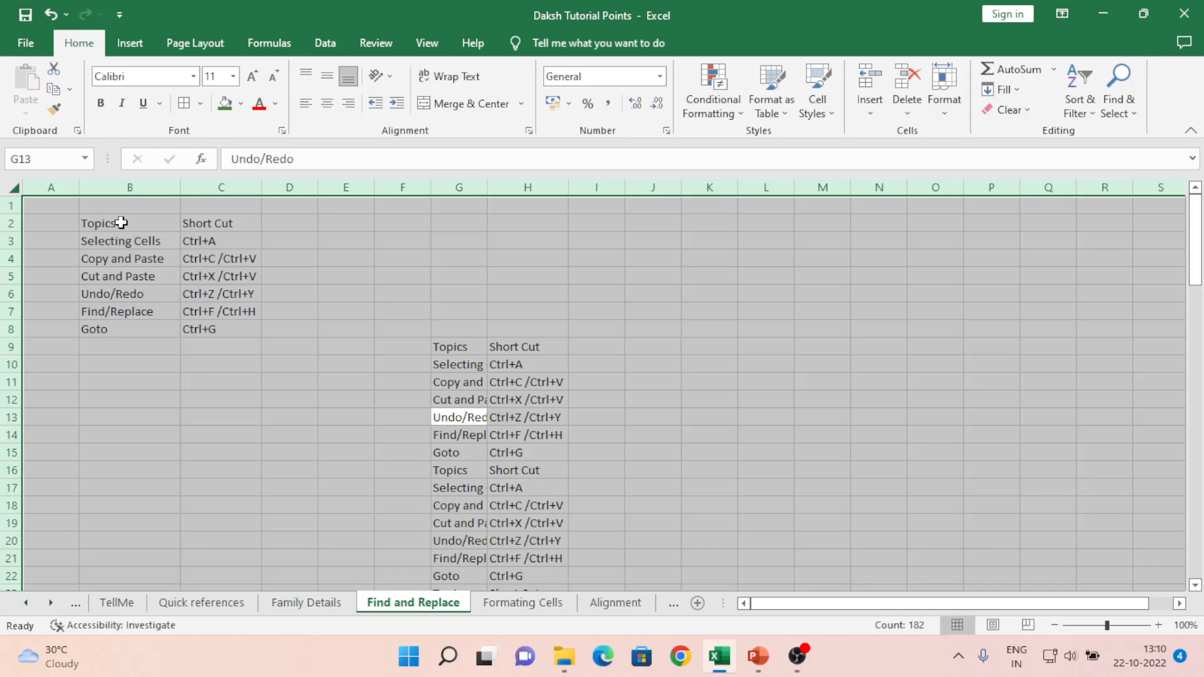
# - Select the entire original table B2:C8 at once, starting from the Undo/Redo cell B6
pyautogui.click(121, 223)
pyautogui.click(176, 287)
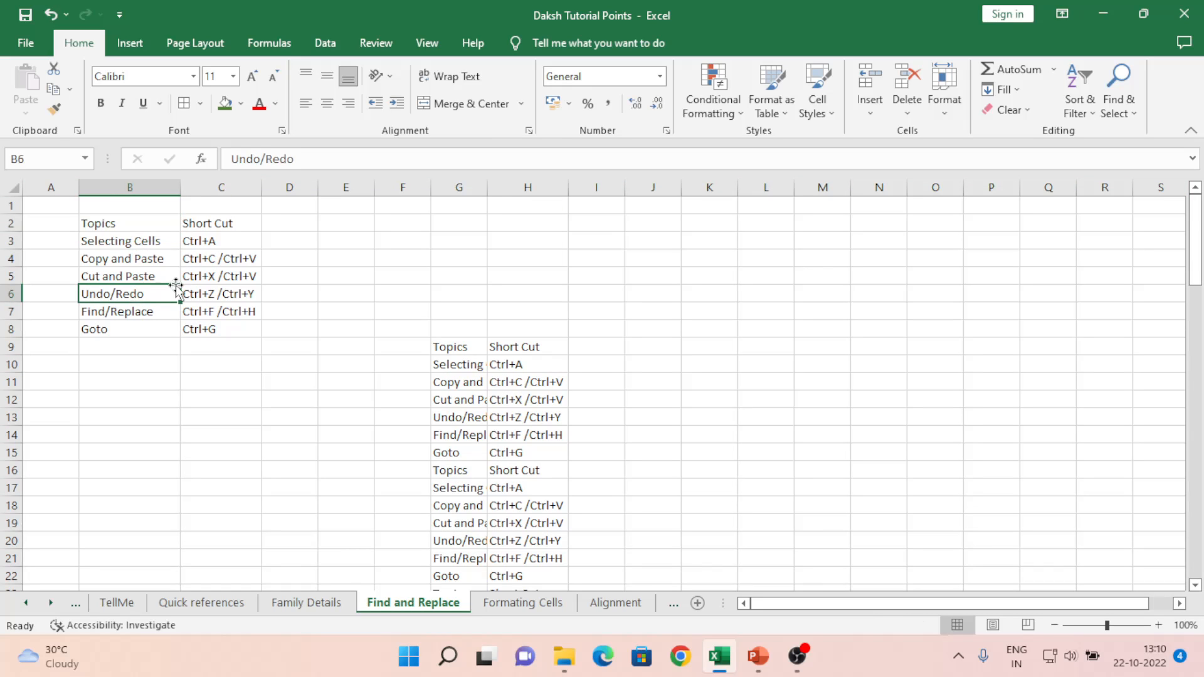
pyautogui.hotkey('ctrl', 'a')
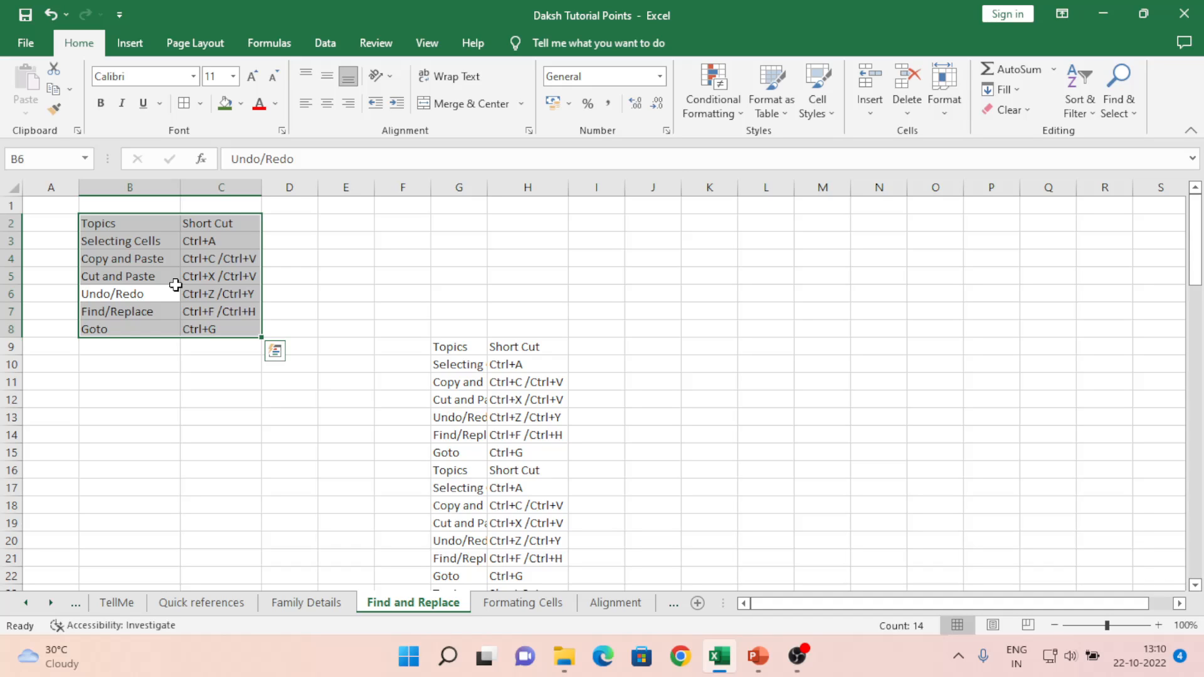
# - Reselect the original table B2:C8 by extending from its Topics header across the row and down to the last entry
pyautogui.press('Up')
pyautogui.press('Down')
pyautogui.press('Down')
pyautogui.press('Right')
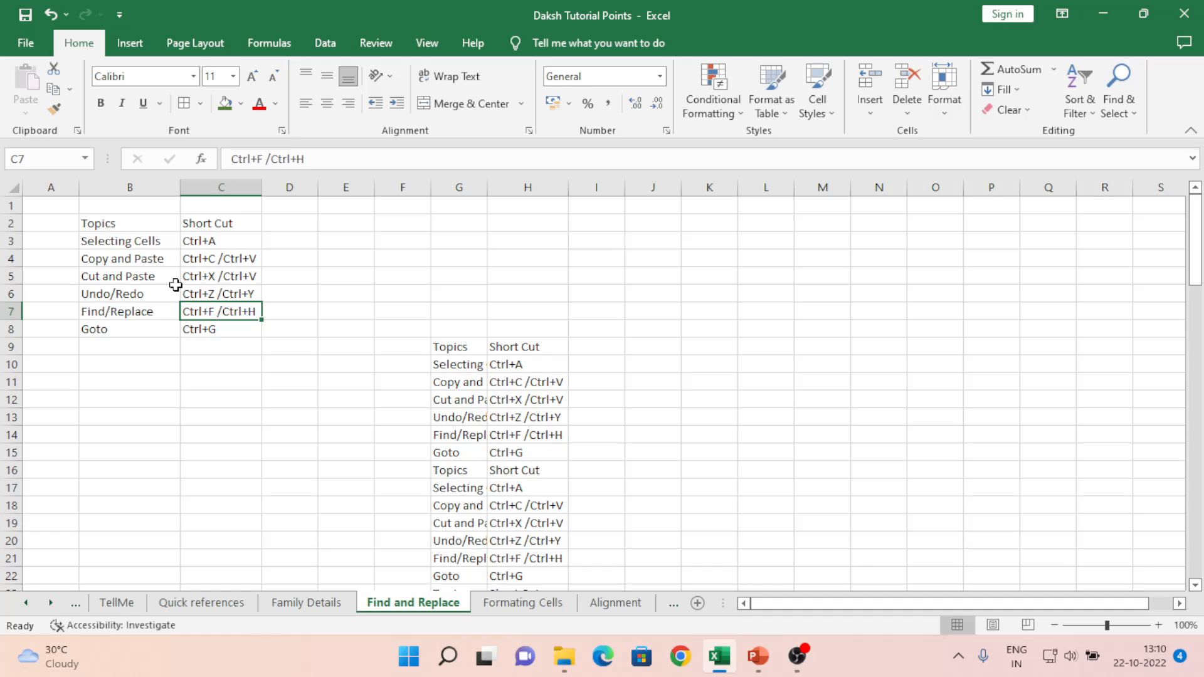
pyautogui.press('Right')
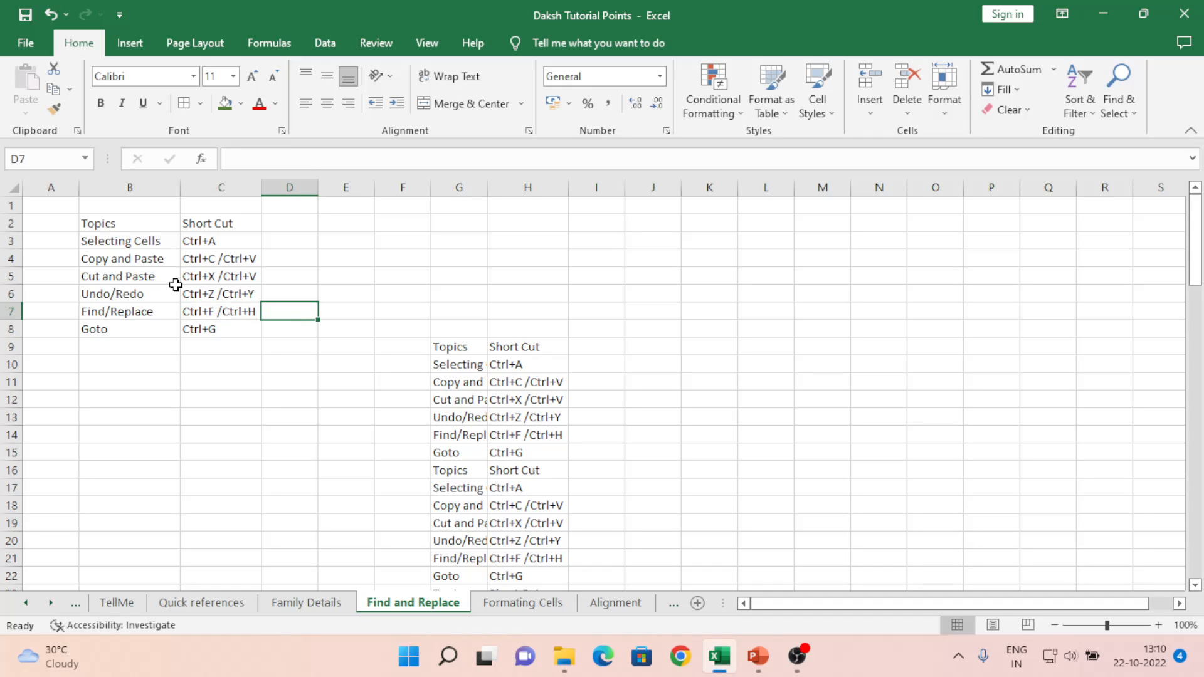
pyautogui.press('Left')
pyautogui.press('Left')
pyautogui.hotkey('ctrl', 'Up')
pyautogui.hotkey('ctrl', 'shift', 'Right')
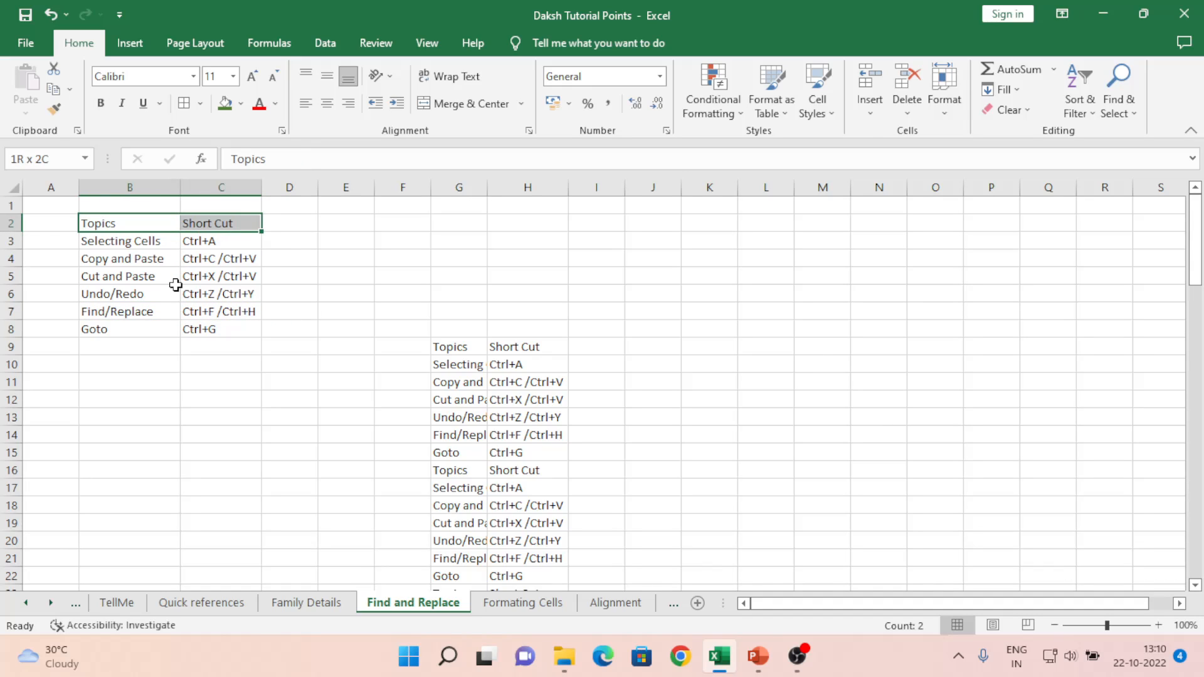
pyautogui.hotkey('ctrl', 'shift', 'Down')
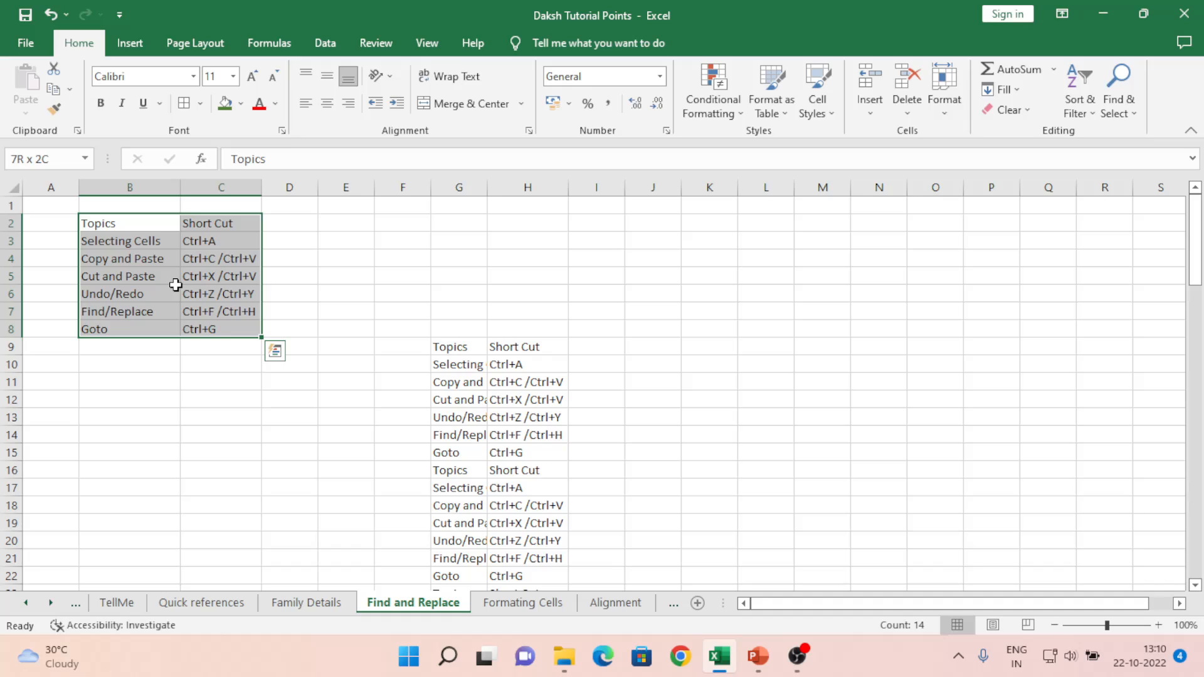
# - Copy the original table B2:C8 and paste it at K2
pyautogui.hotkey('ctrl', 'c')
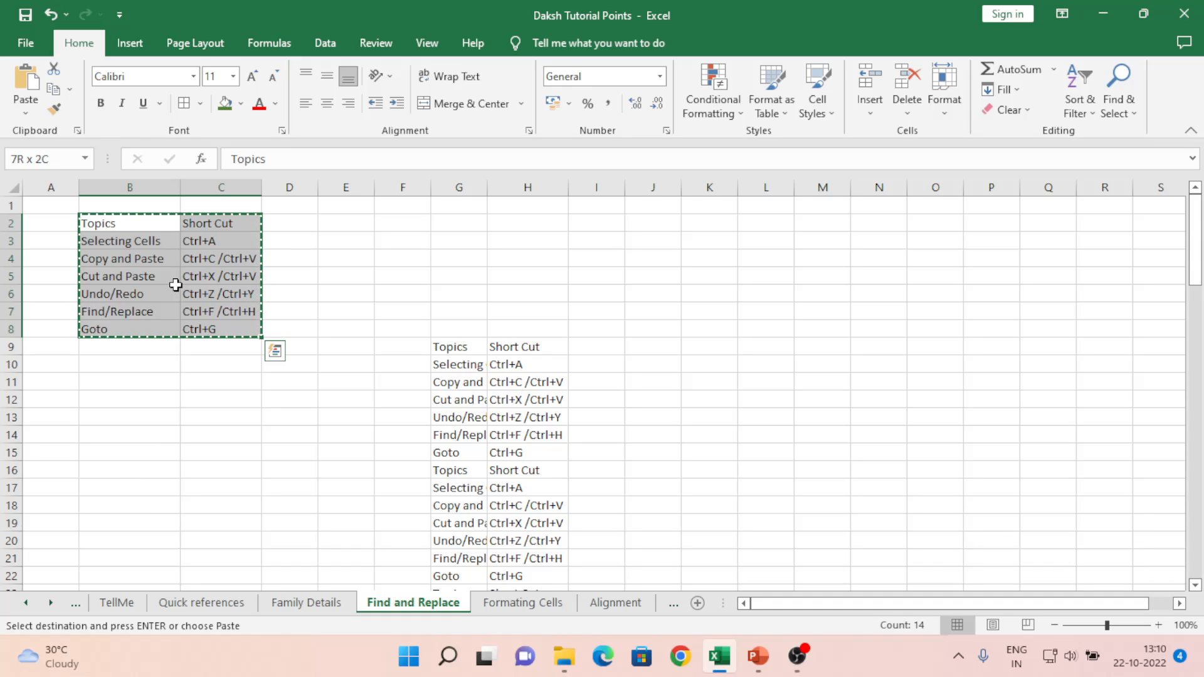
pyautogui.press('Escape')
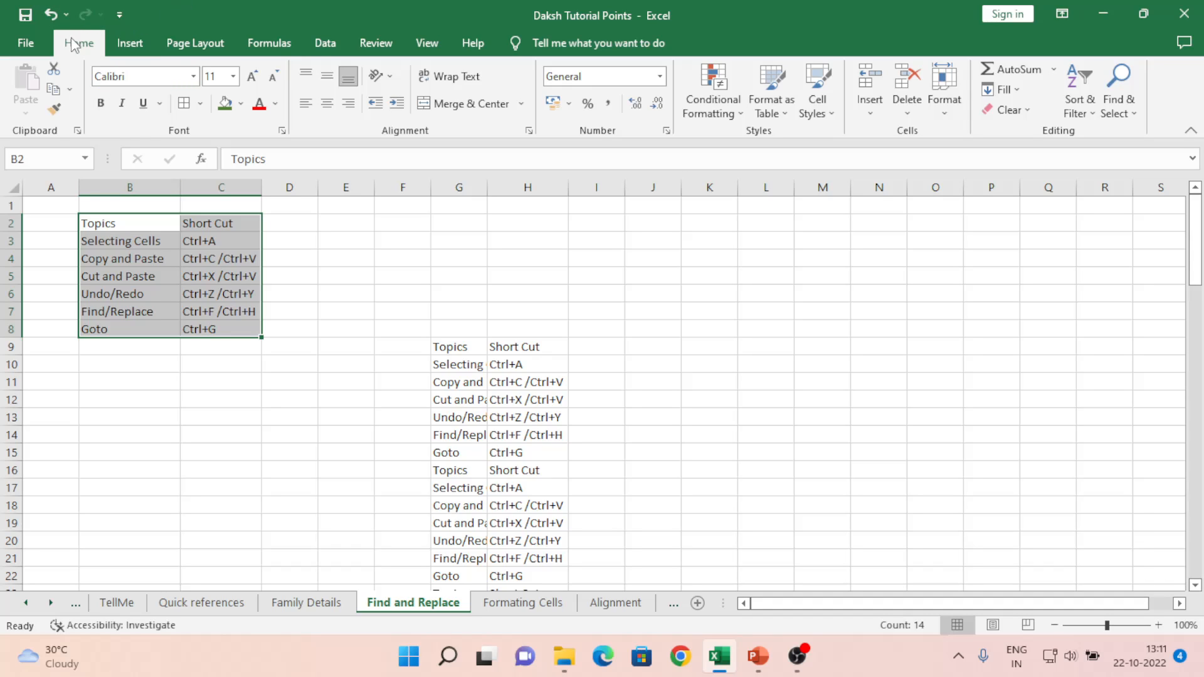
pyautogui.click(71, 92)
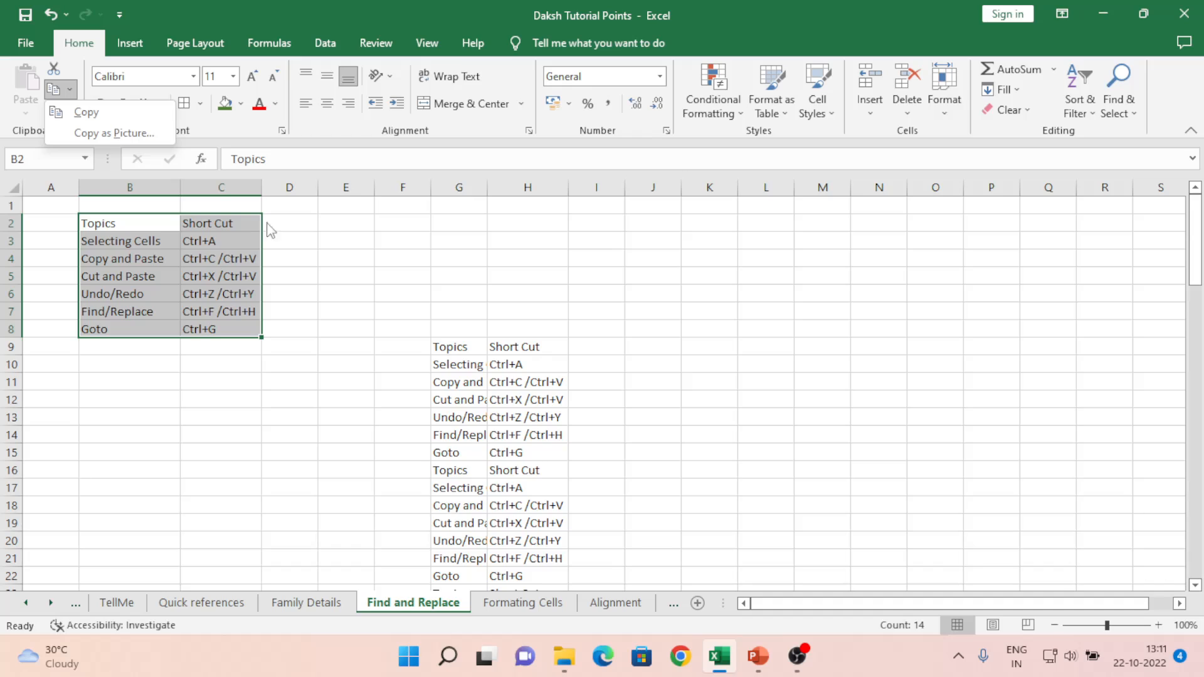
pyautogui.click(322, 217)
pyautogui.hotkey('ctrl', 'c')
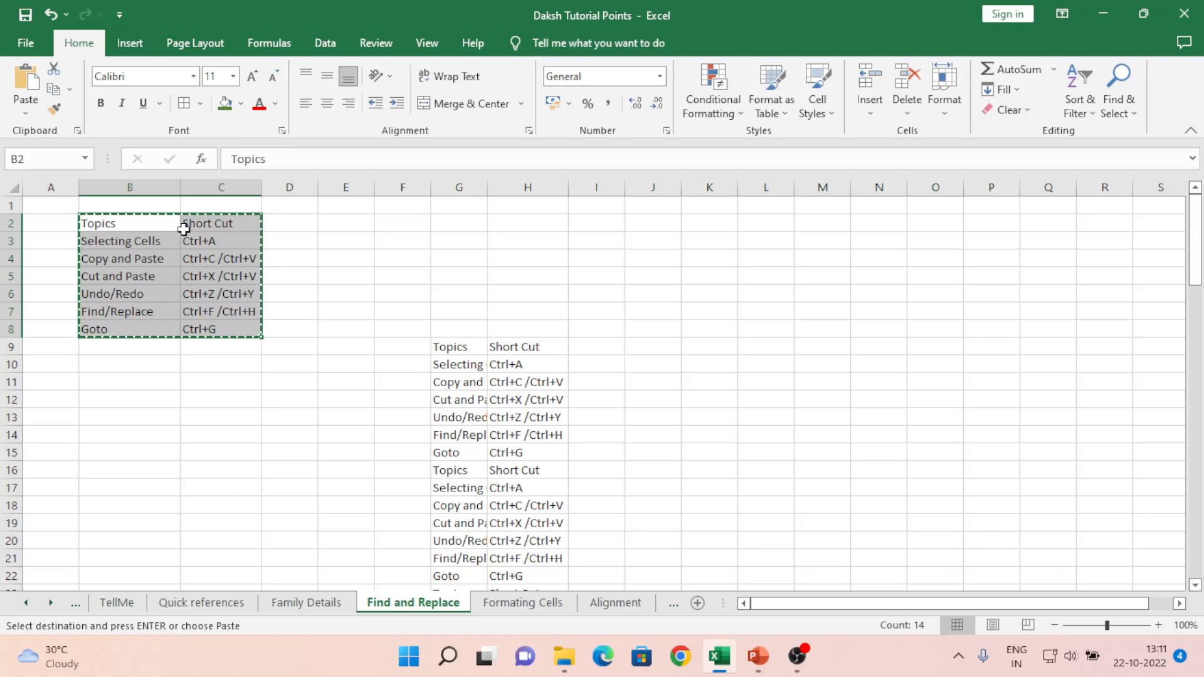
pyautogui.click(708, 228)
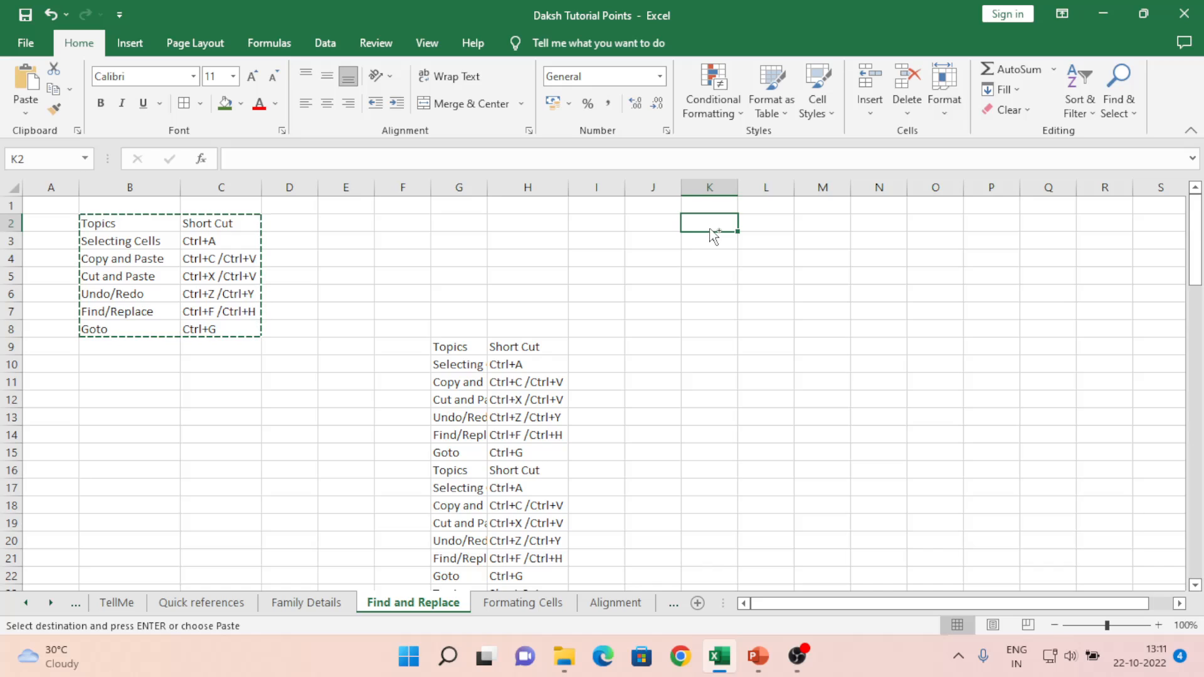
pyautogui.hotkey('ctrl', 'v')
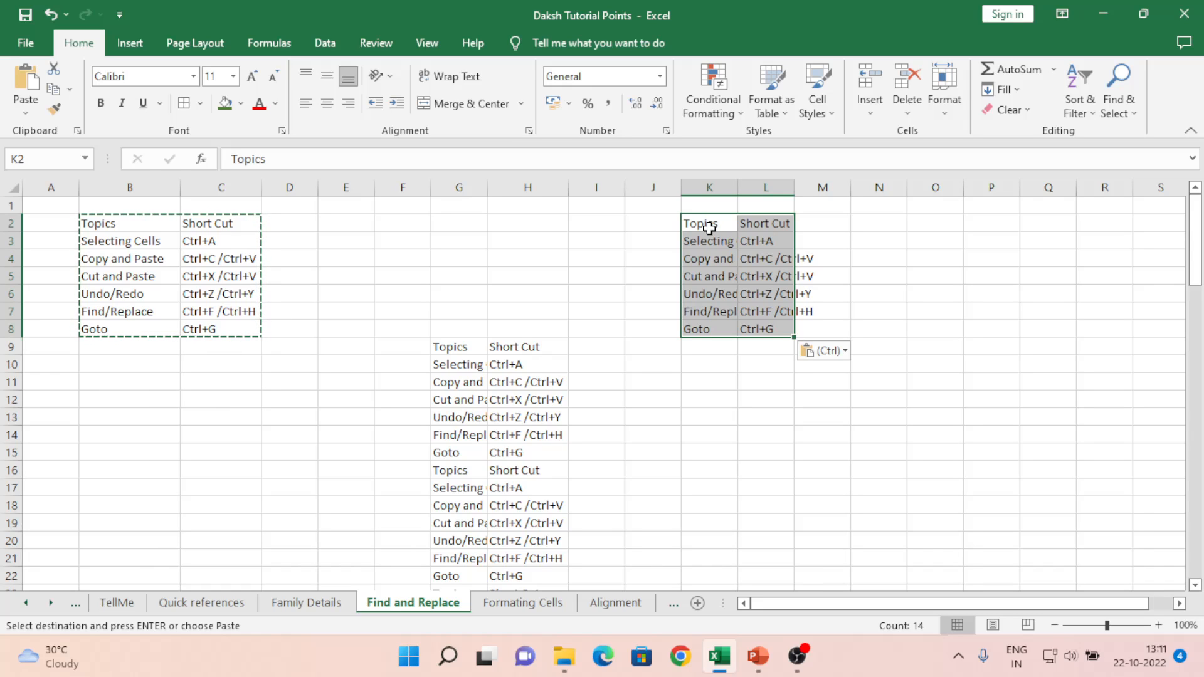
# - Paste the copied table once more over the same destination at K2
pyautogui.click(794, 194)
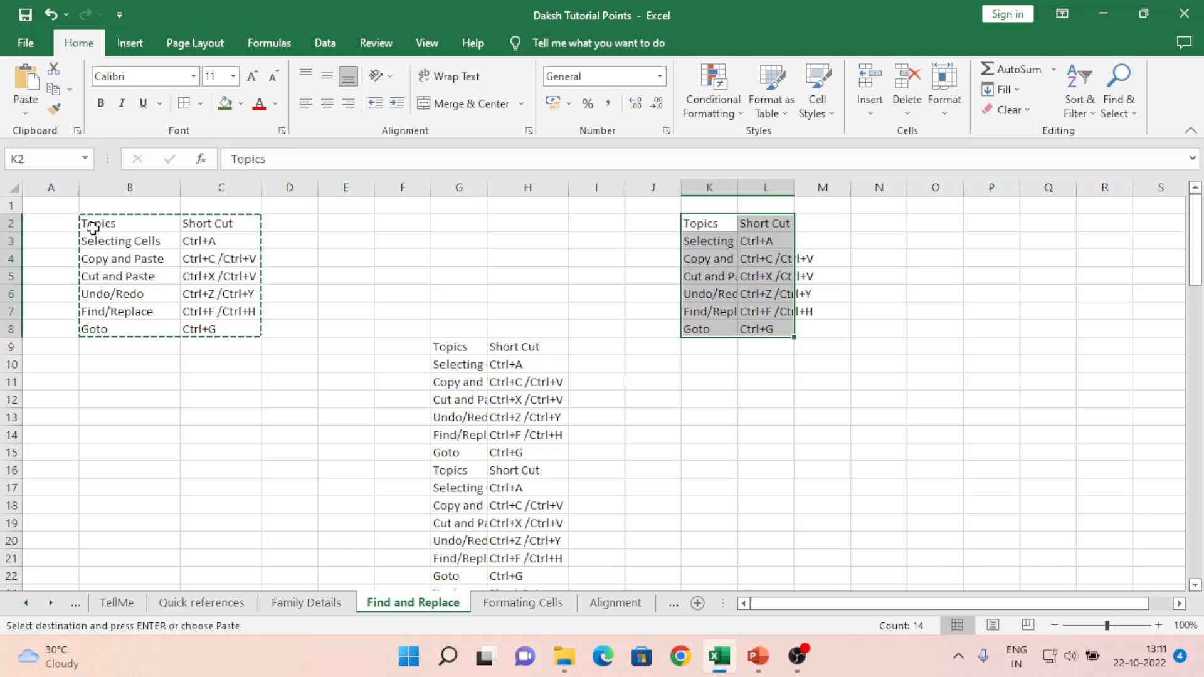
pyautogui.click(27, 111)
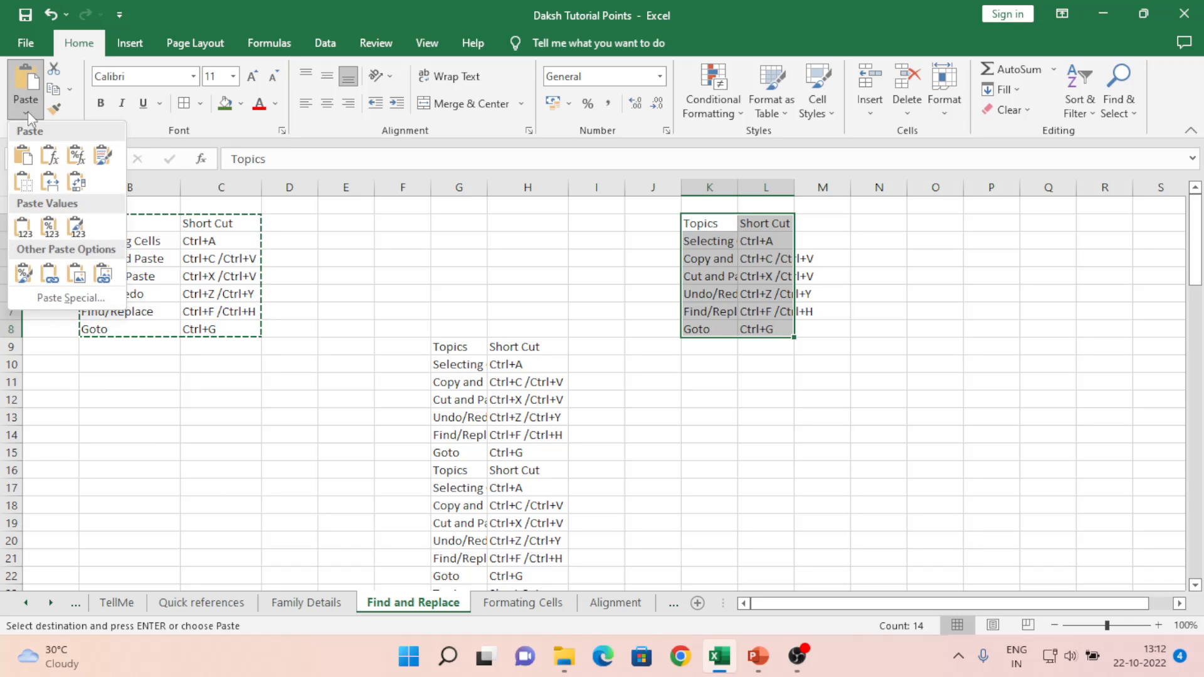
pyautogui.click(24, 81)
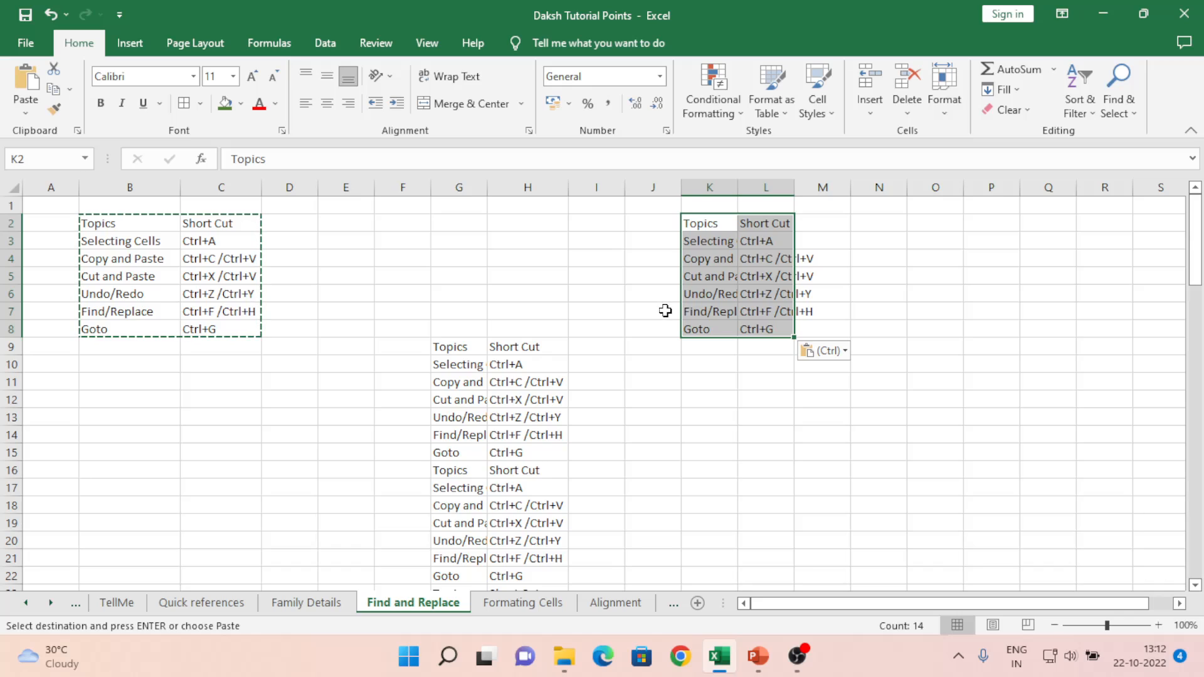
# - Cut the original table B2:C8 and paste it at H2
pyautogui.click(461, 266)
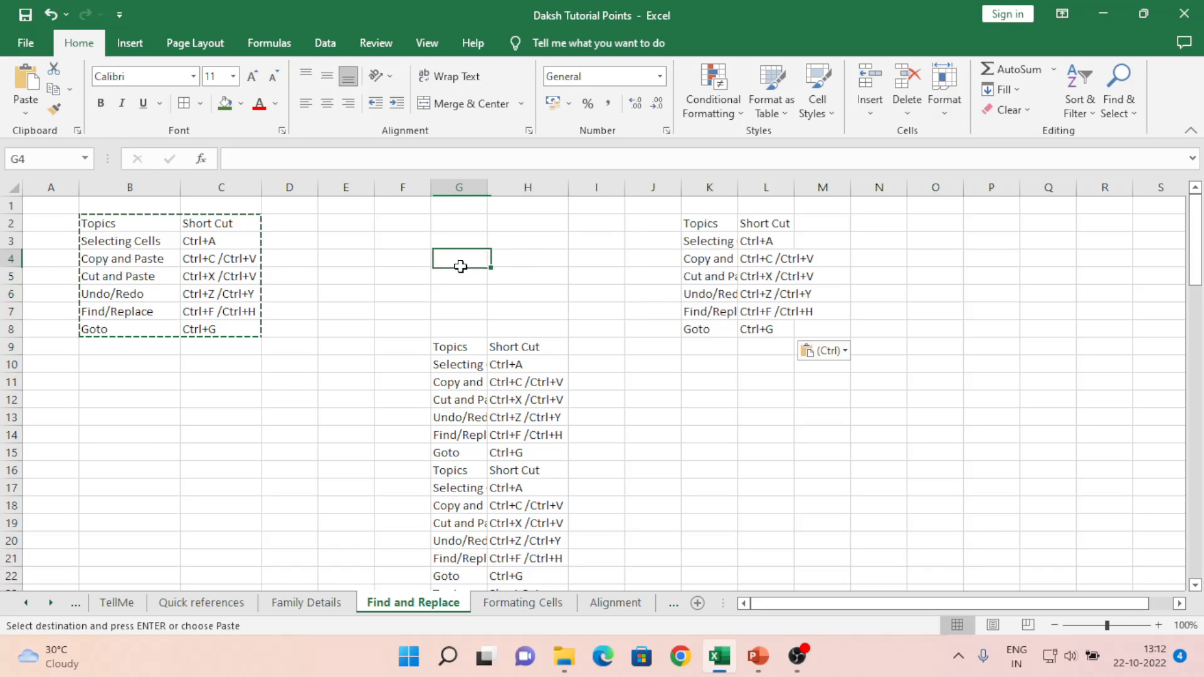
pyautogui.click(120, 276)
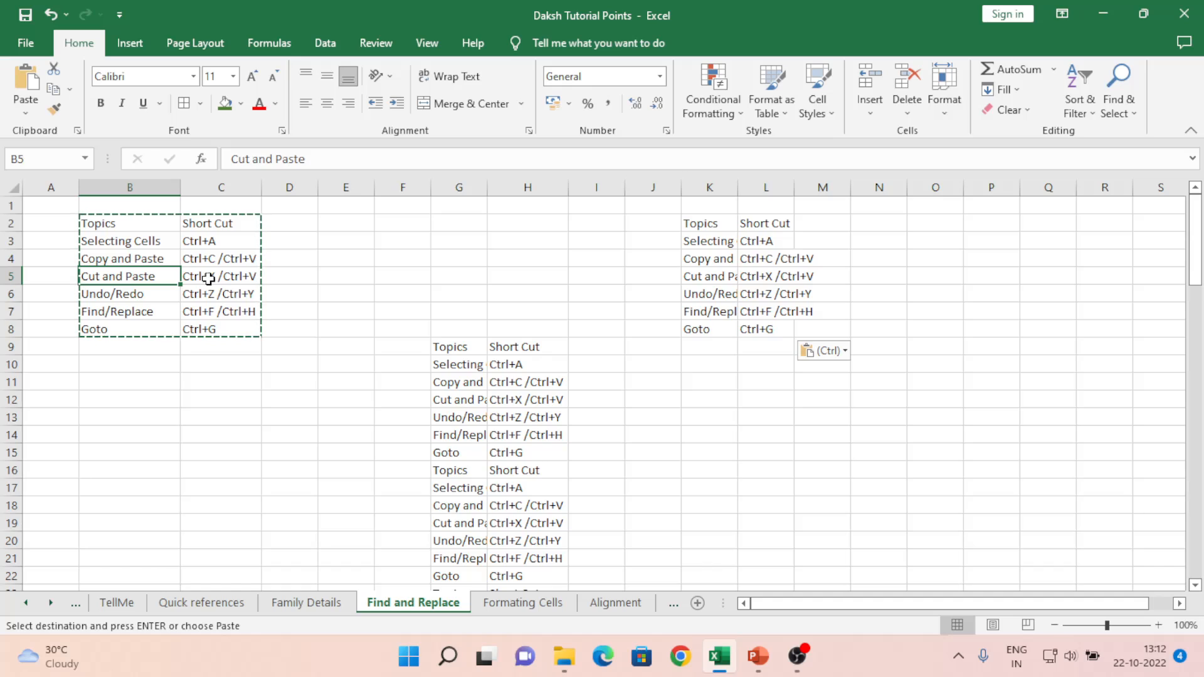
pyautogui.hotkey('ctrl', 'Up')
pyautogui.hotkey('shift', 'Right')
pyautogui.hotkey('ctrl', 'shift', 'Down')
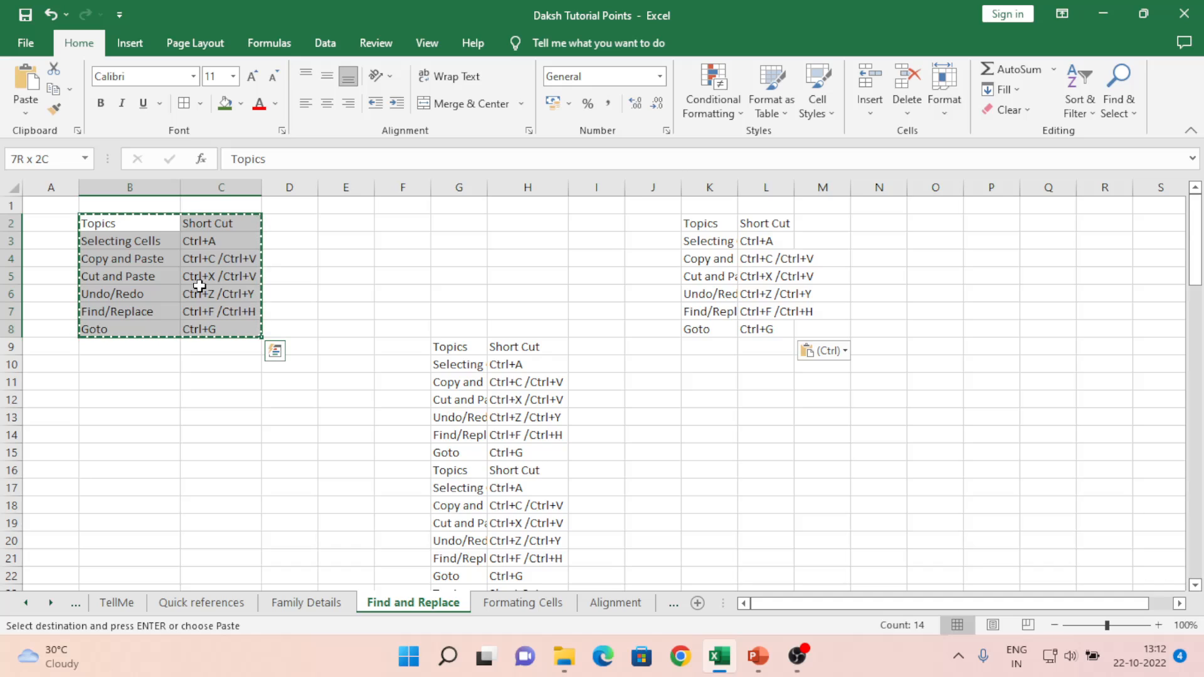
pyautogui.click(54, 70)
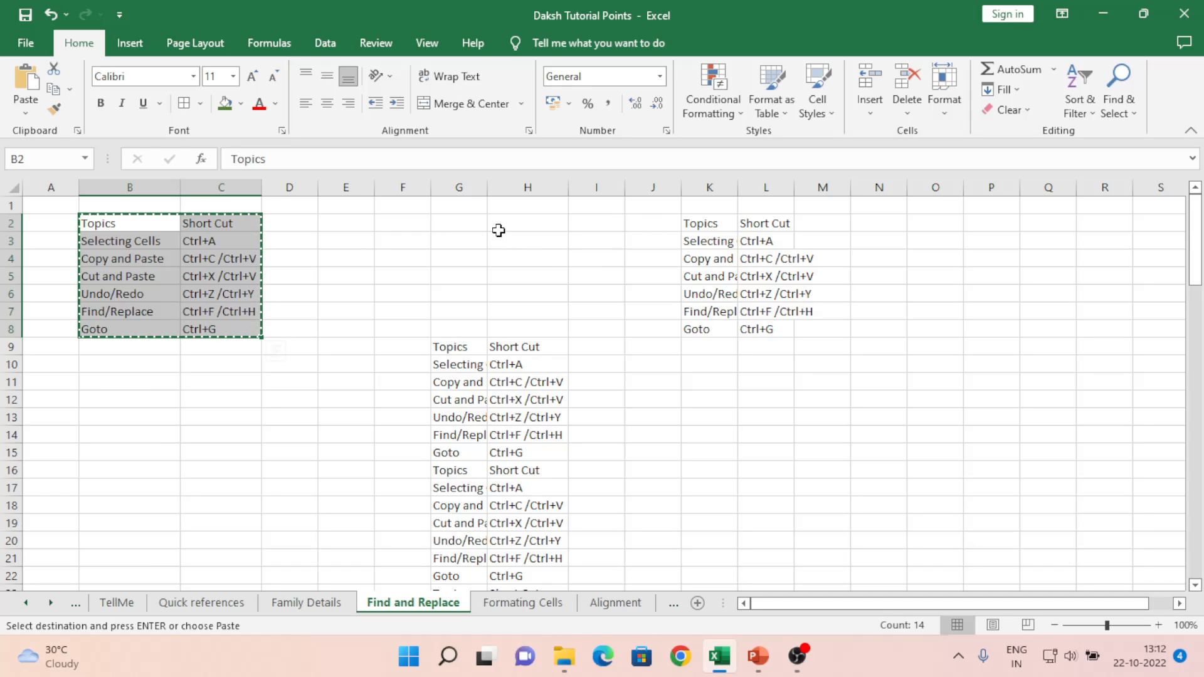
pyautogui.click(501, 233)
pyautogui.hotkey('ctrl', 'v')
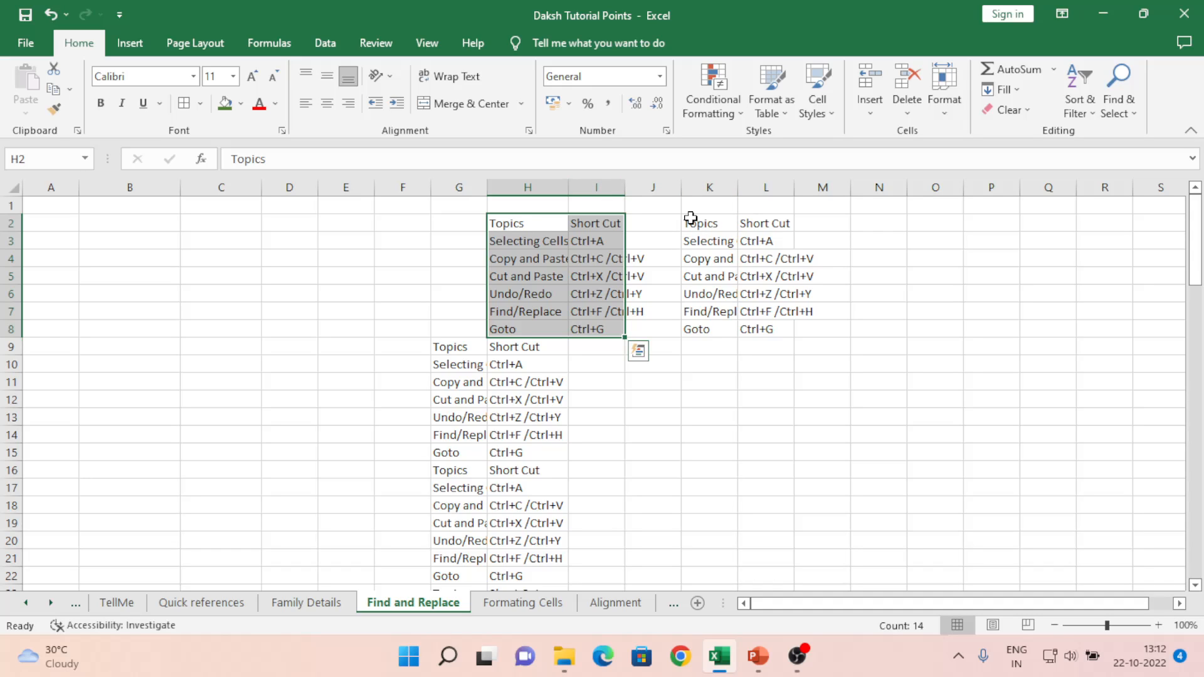
# - Compare the cut table's source cells around B2 with the copied table at K2 and the moved table at H2
pyautogui.click(121, 237)
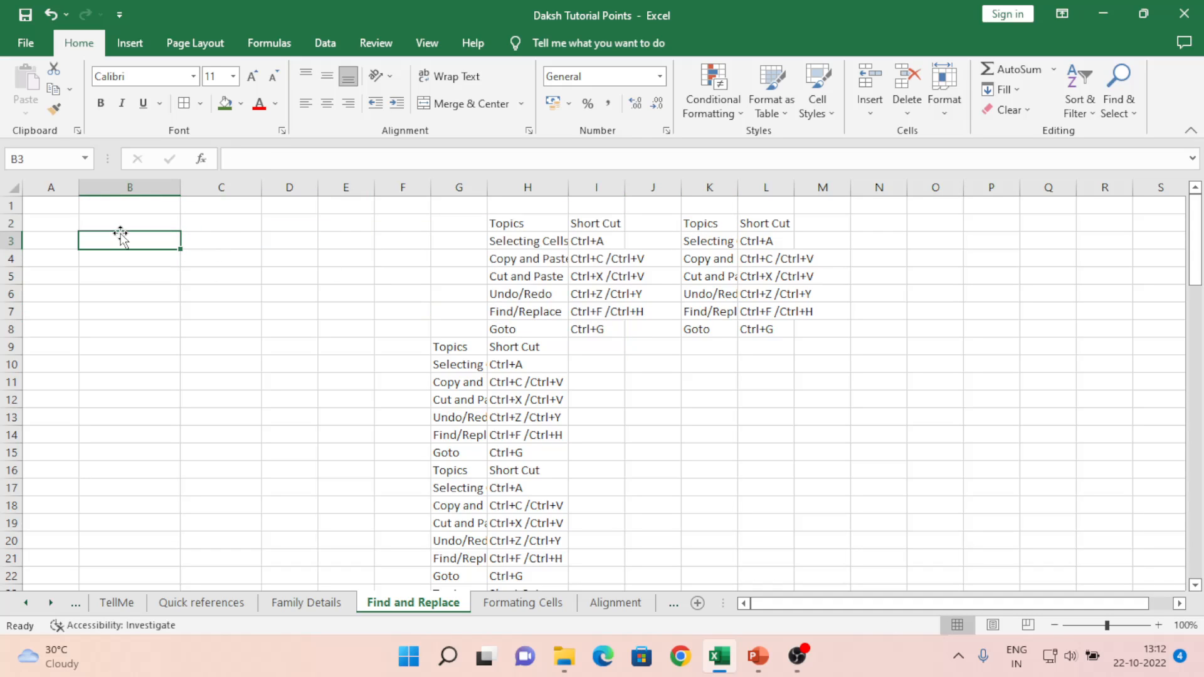
pyautogui.click(133, 223)
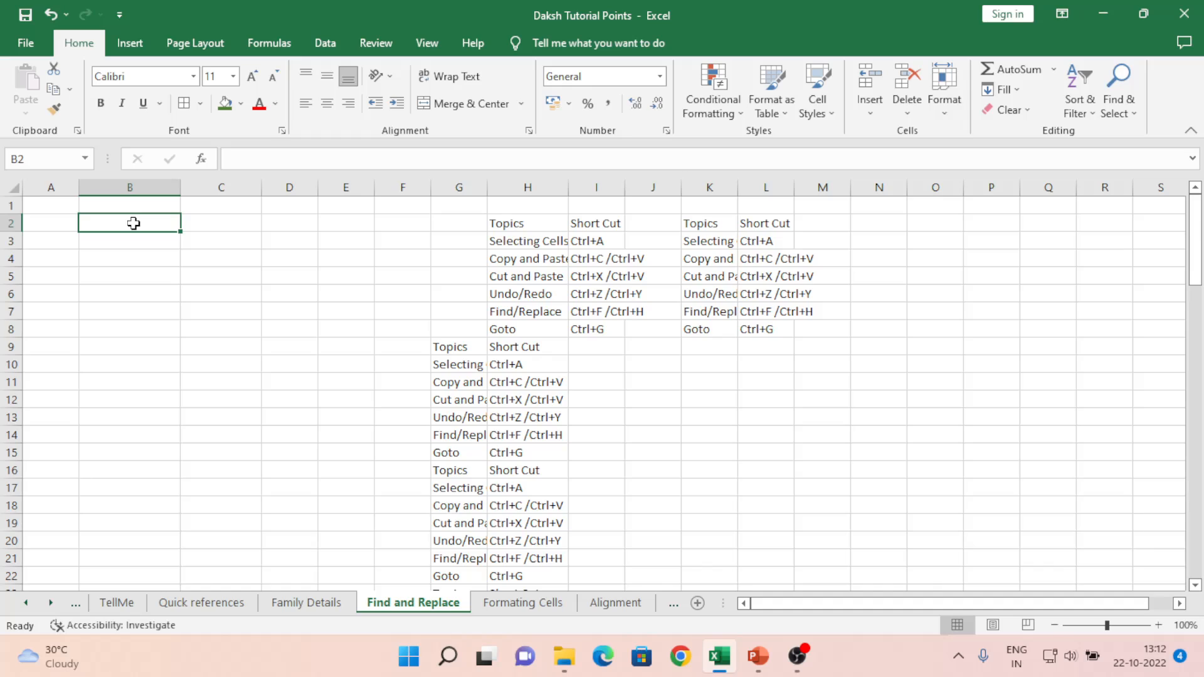
pyautogui.click(710, 229)
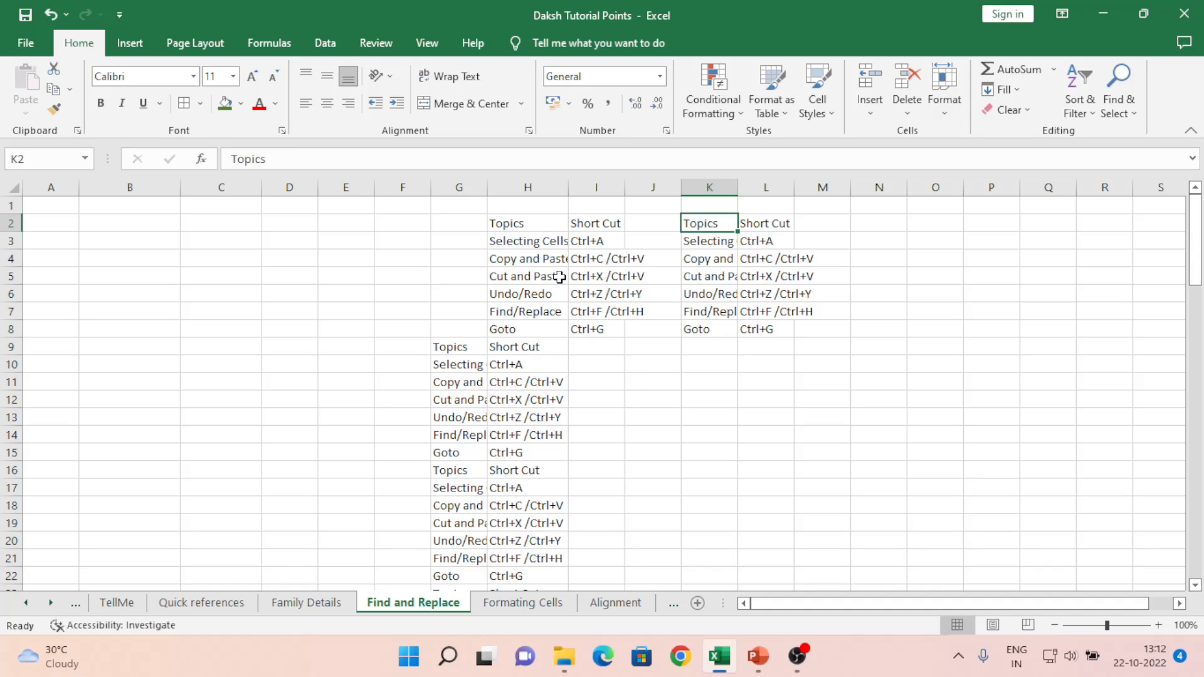
pyautogui.click(126, 228)
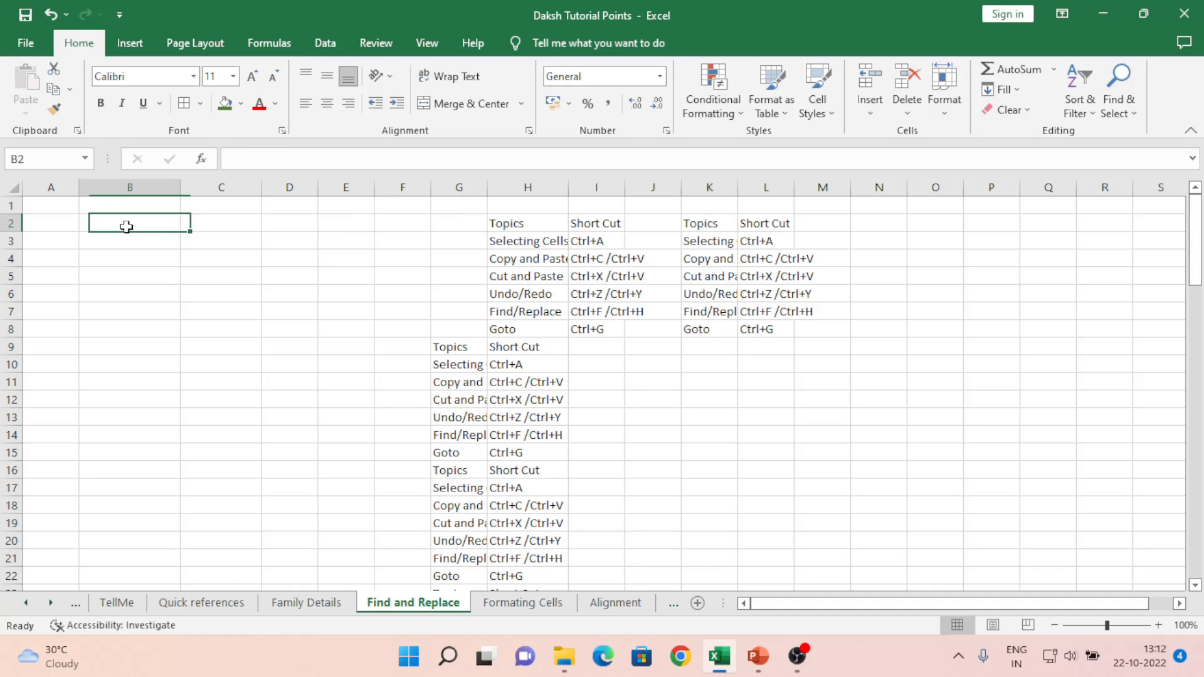
pyautogui.click(494, 224)
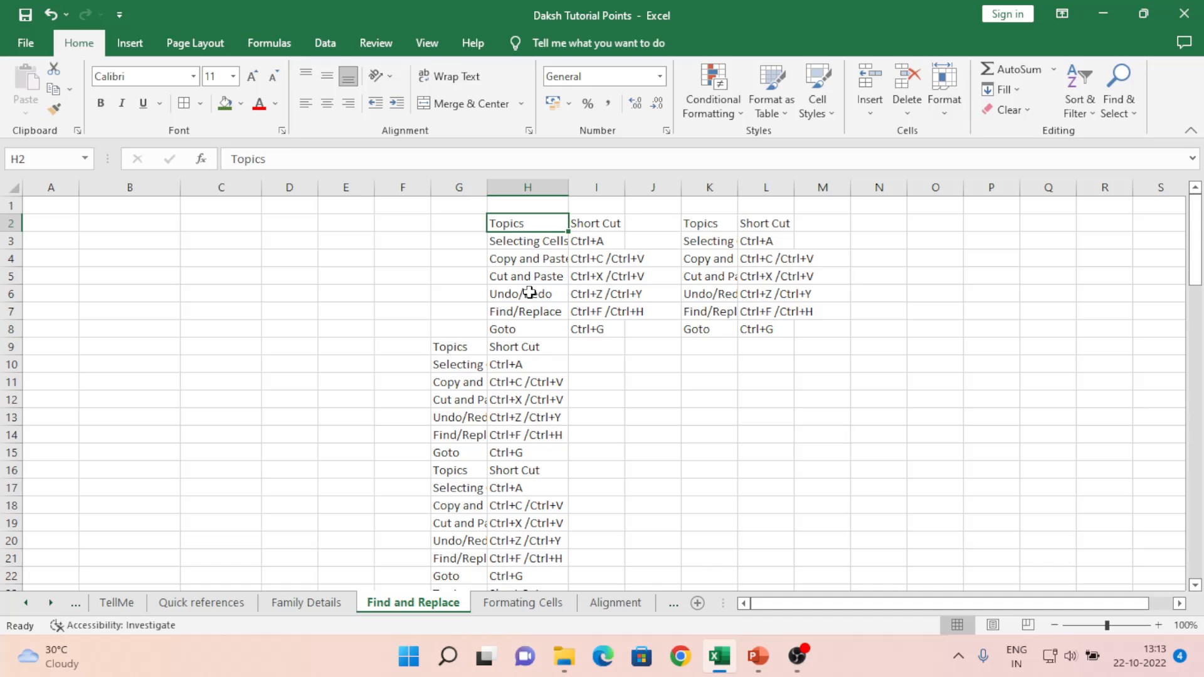
# - Undo the cut-and-paste of the table to H2, redo it, then undo it again and cancel the cut selection
pyautogui.click(51, 15)
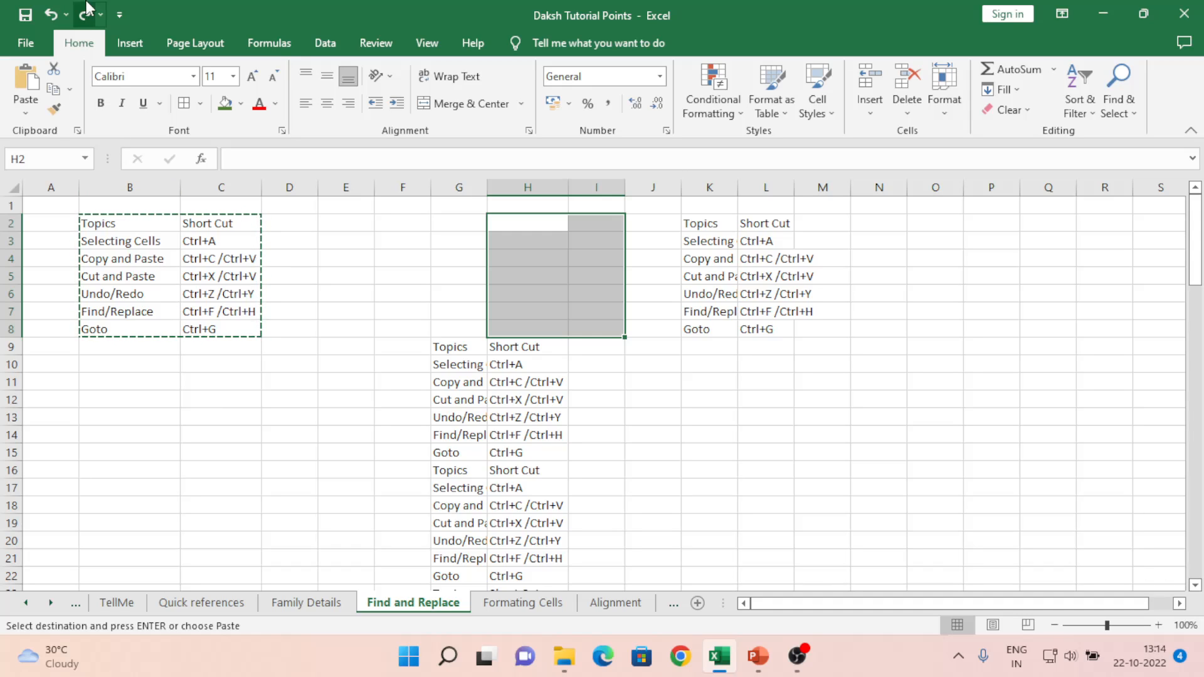
pyautogui.click(86, 15)
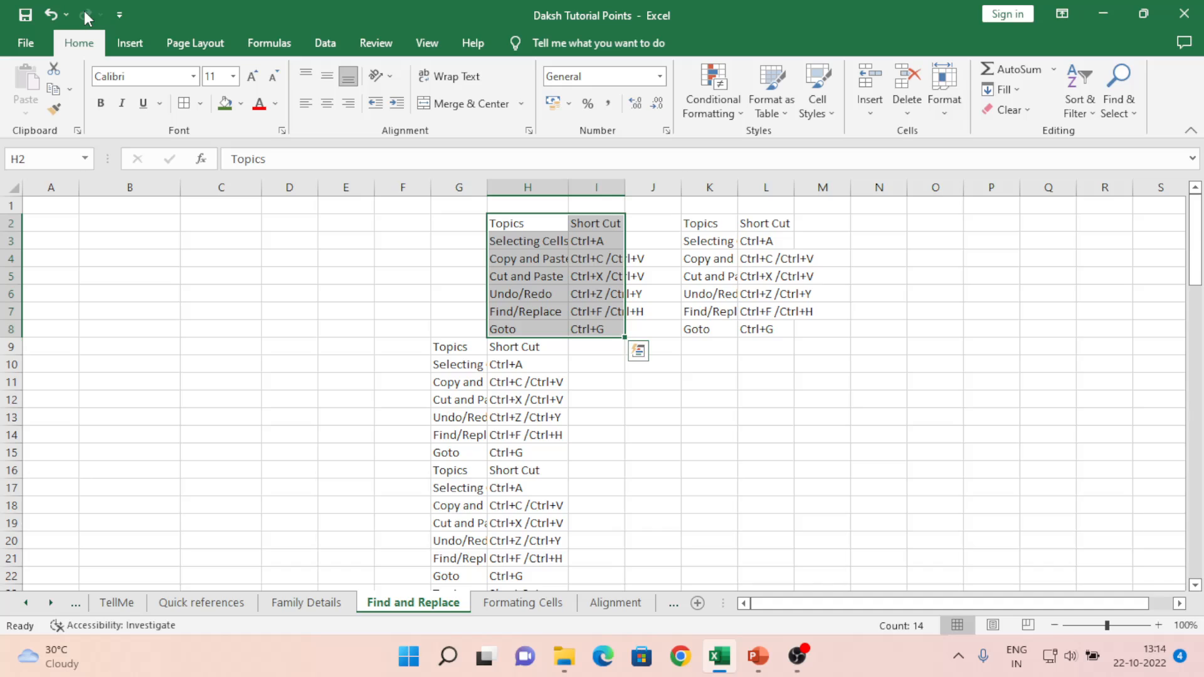
pyautogui.click(87, 18)
pyautogui.click(52, 15)
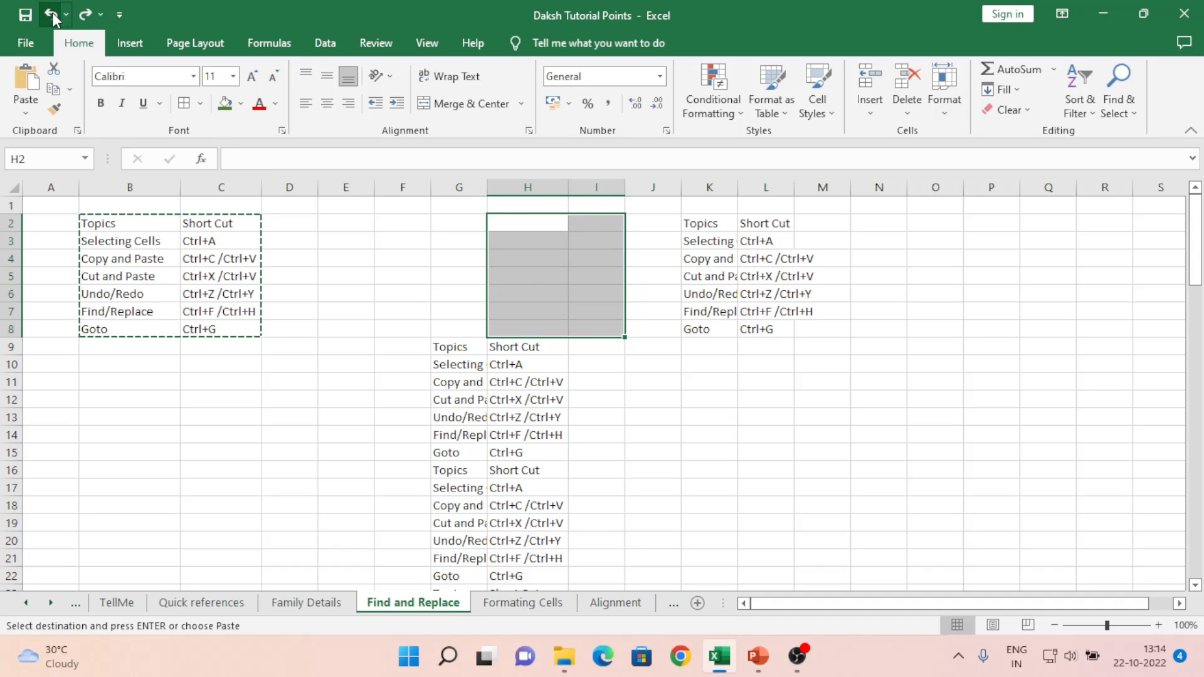
pyautogui.click(552, 228)
pyautogui.press('Escape')
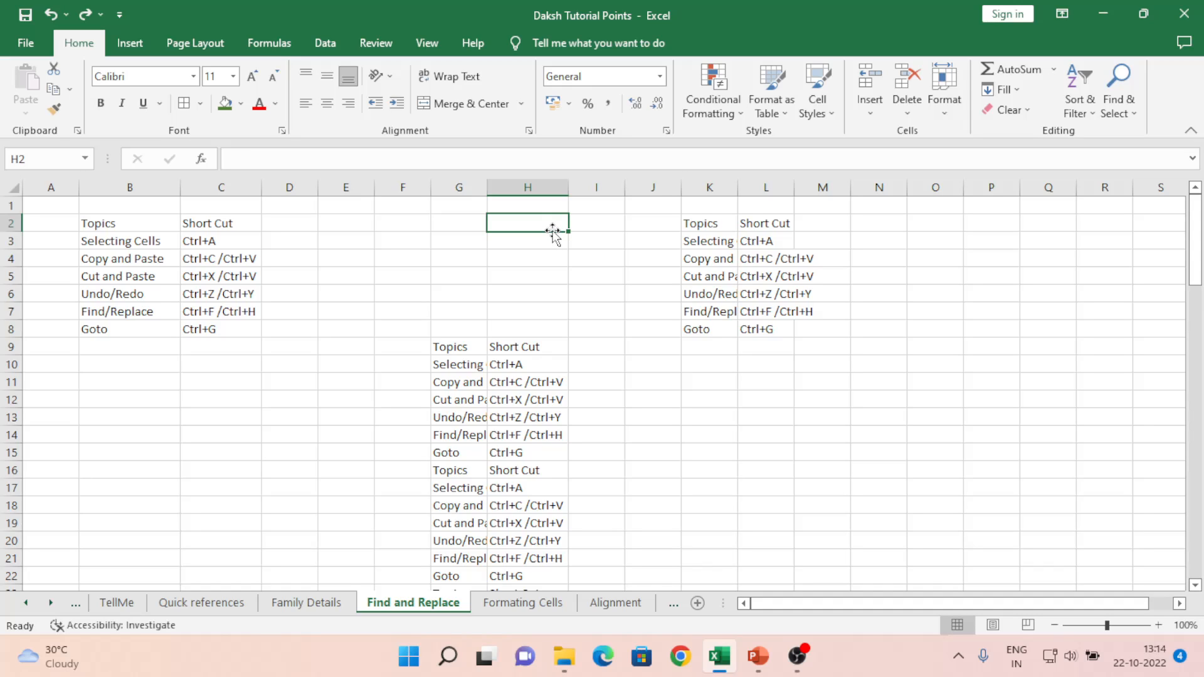
# - Examine the stacked table copies in columns G and H, from G9 down to their last row and back up
pyautogui.click(137, 311)
pyautogui.click(405, 290)
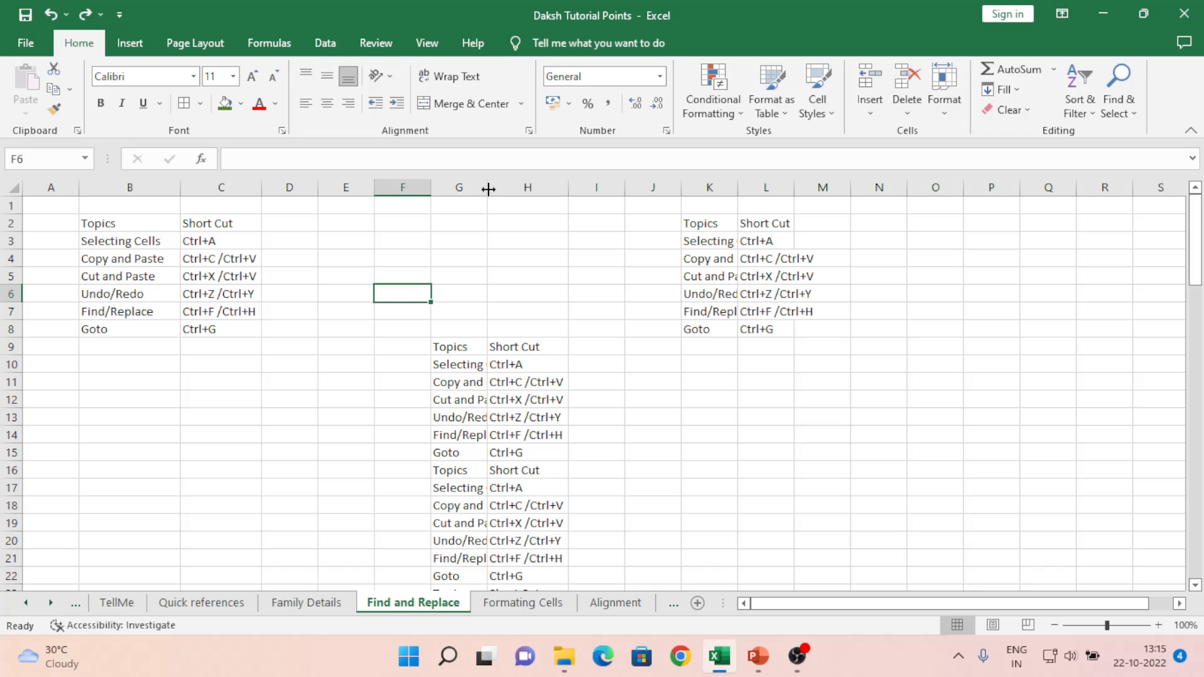
pyautogui.click(452, 349)
pyautogui.press('Down')
pyautogui.press('Down')
pyautogui.press('Down')
pyautogui.press('Down')
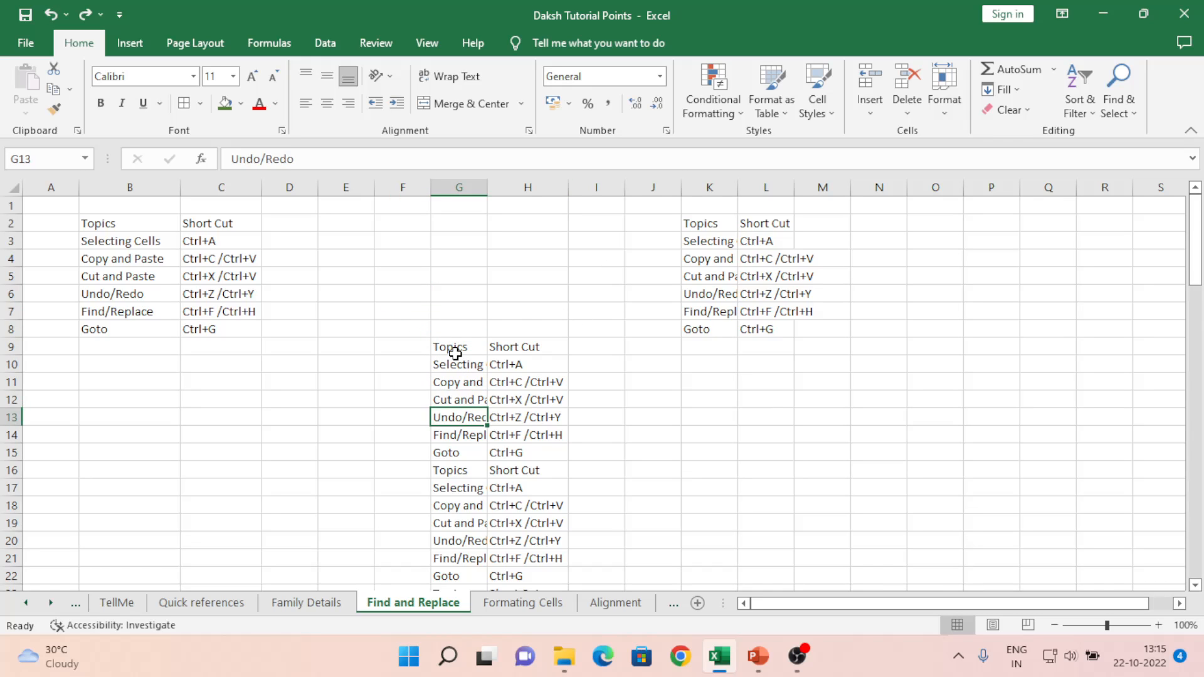
pyautogui.hotkey('ctrl', 'Down')
pyautogui.hotkey('ctrl', 'Up')
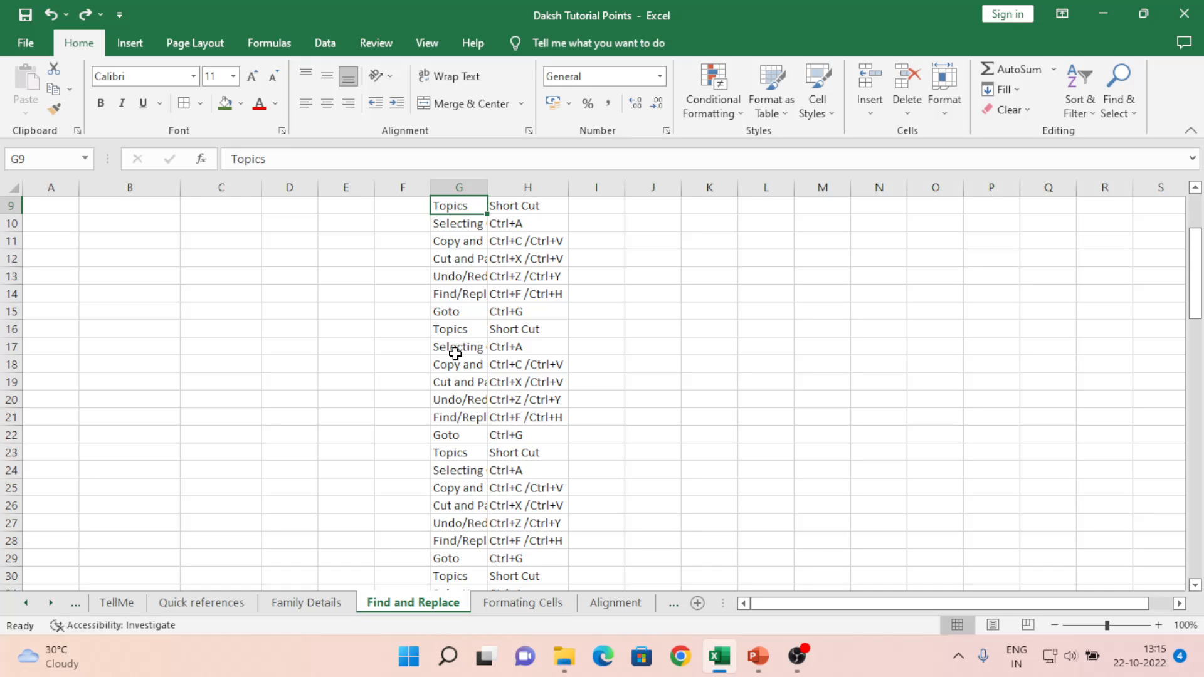
pyautogui.hotkey('ctrl', 'Up')
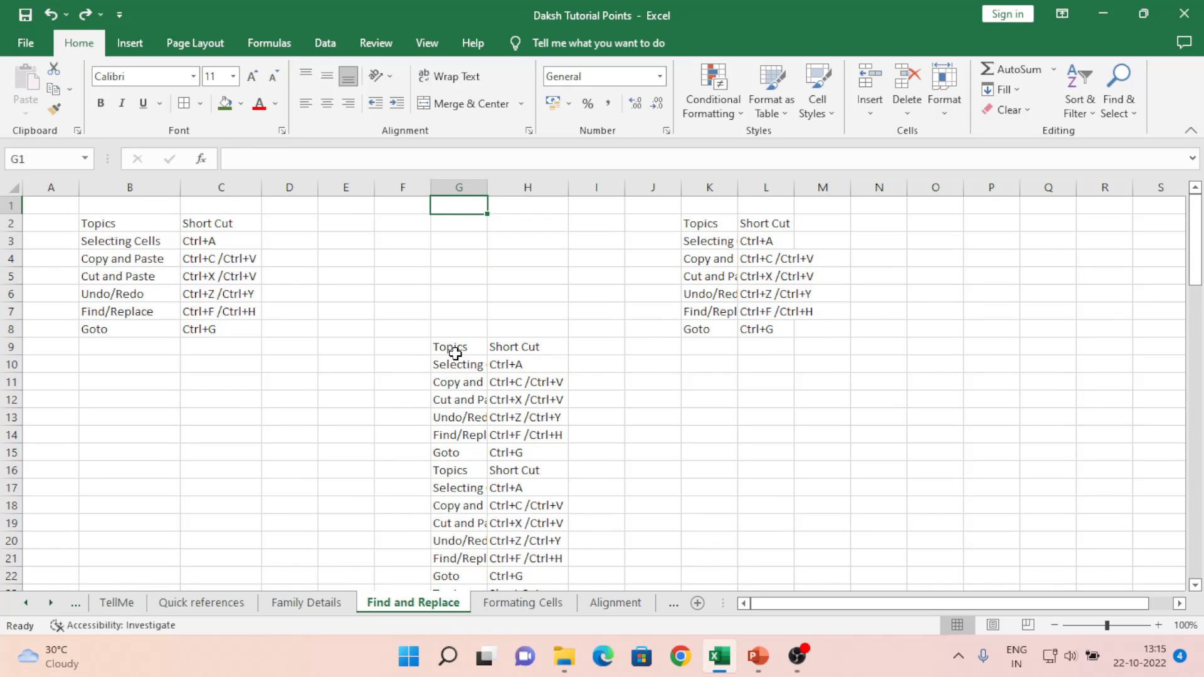
# - Search the sheet for "Goto" with the Find command, starting from the Find/Replace cell B7
pyautogui.click(128, 308)
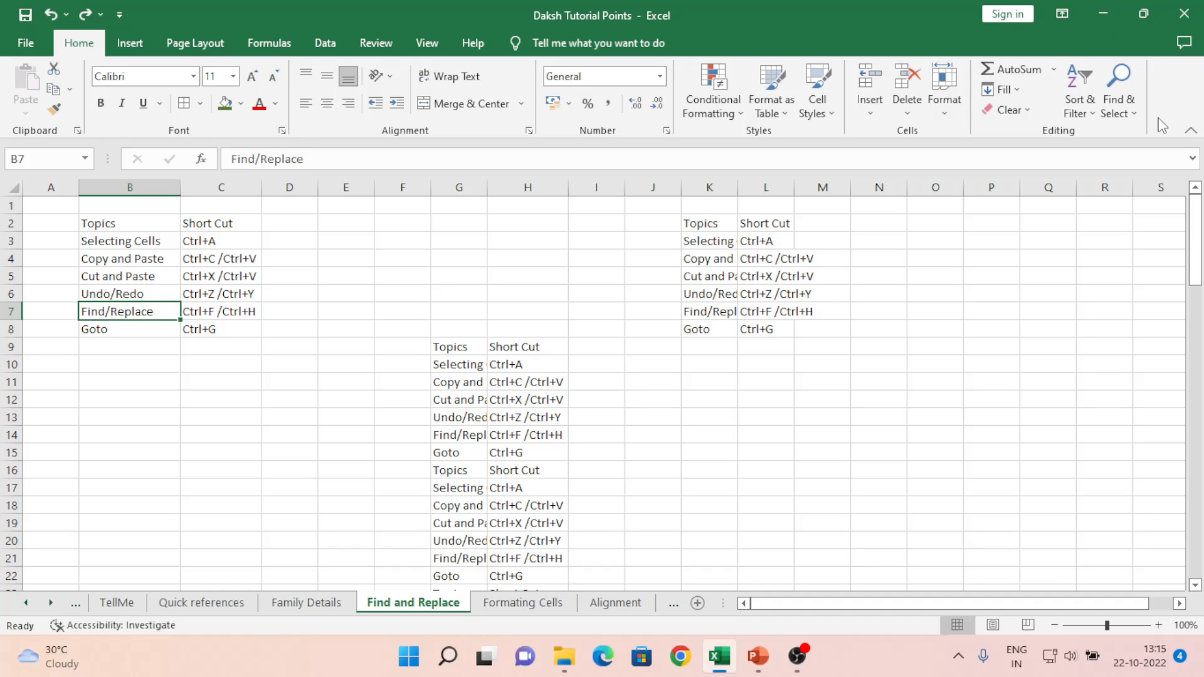
pyautogui.click(1129, 123)
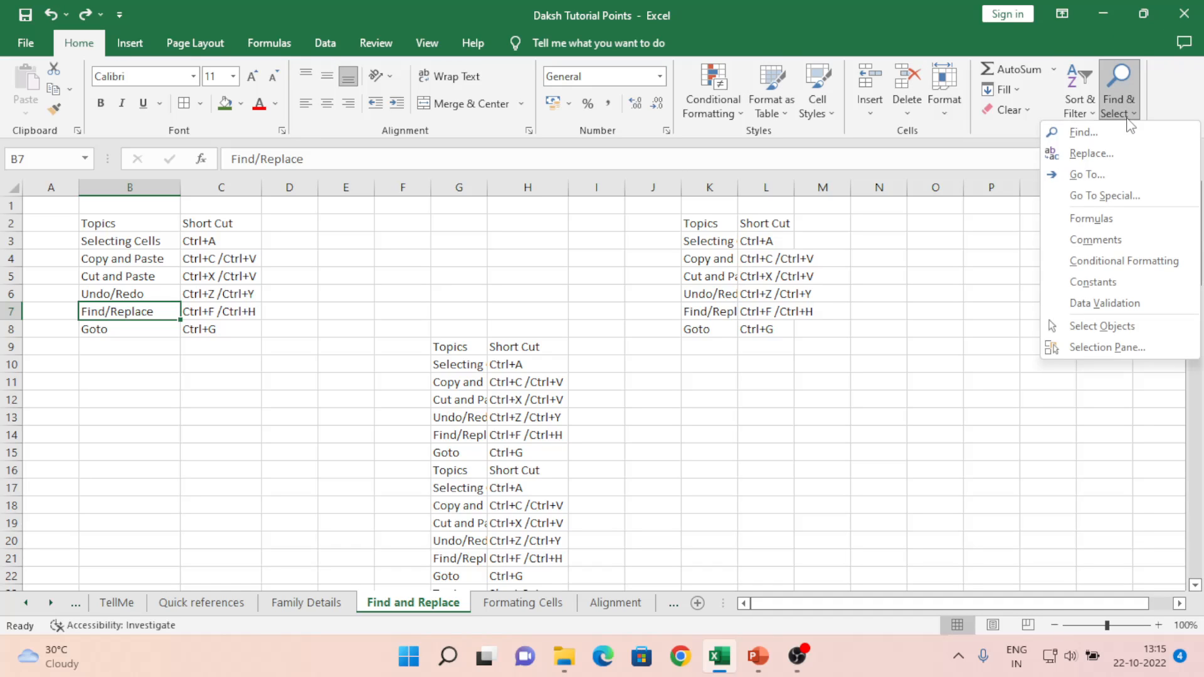
pyautogui.click(1083, 133)
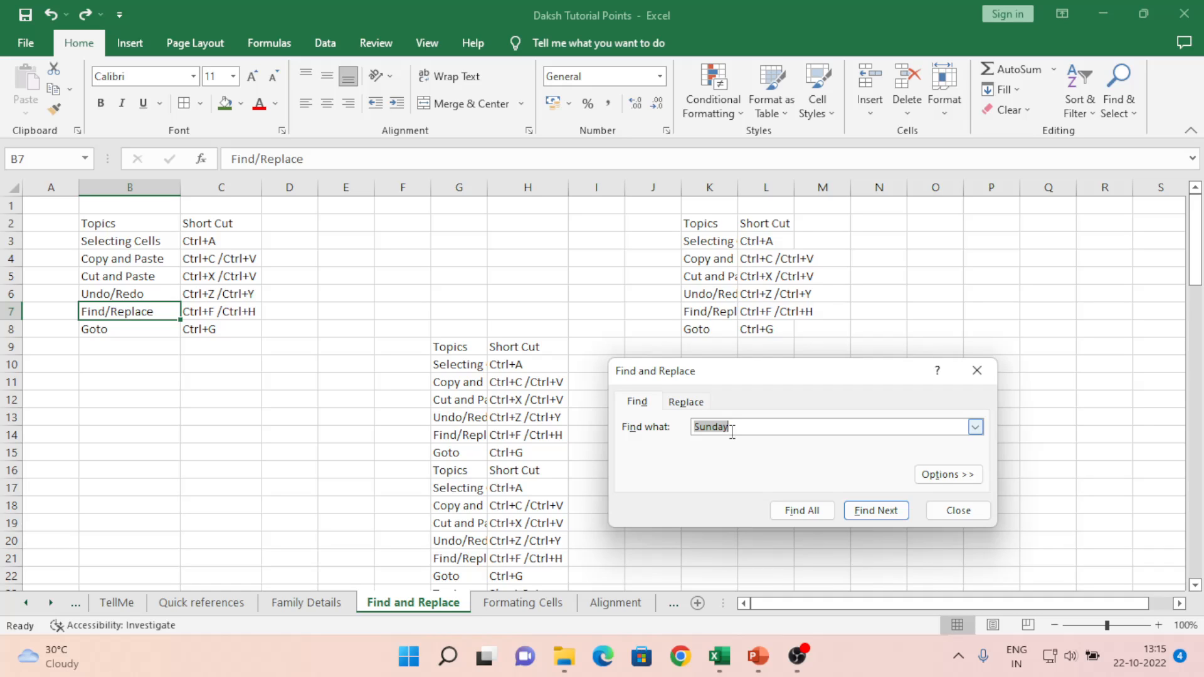
pyautogui.write('Goto')
pyautogui.press('Return')
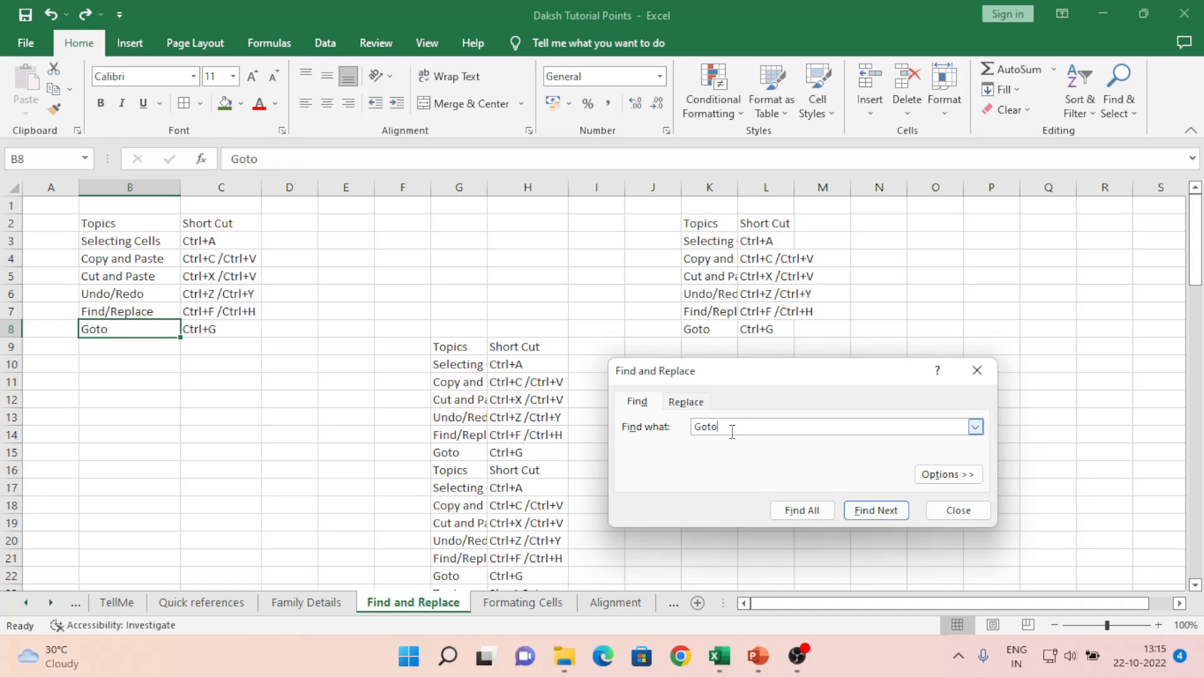
# - Step through the further "Goto" matches up to G64, and close the Find and Replace dialog
pyautogui.click(859, 518)
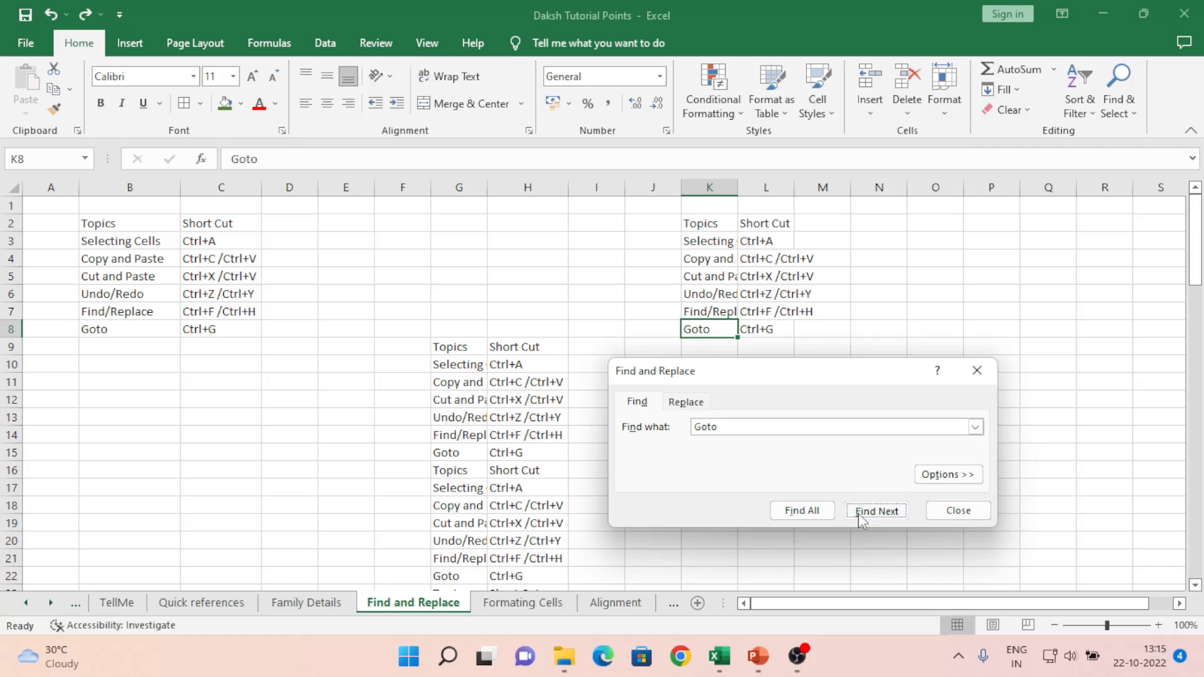
pyautogui.click(859, 518)
pyautogui.click(859, 518)
pyautogui.click(859, 518)
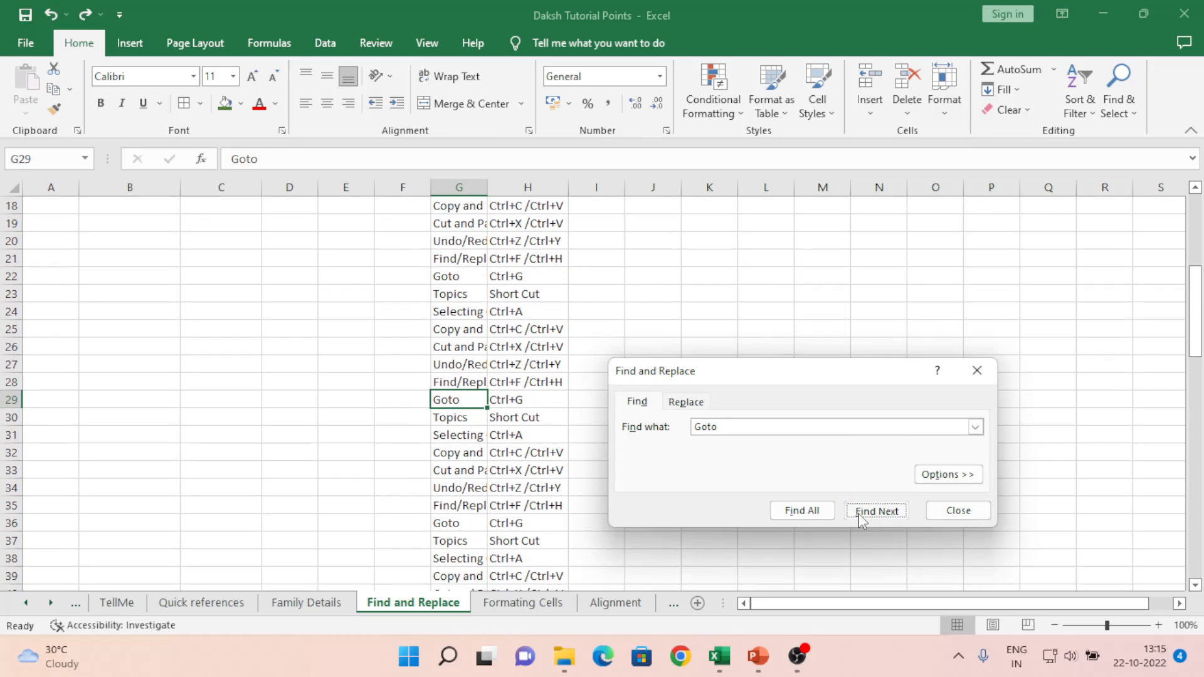
pyautogui.click(860, 518)
pyautogui.click(861, 518)
pyautogui.click(860, 518)
pyautogui.click(860, 518)
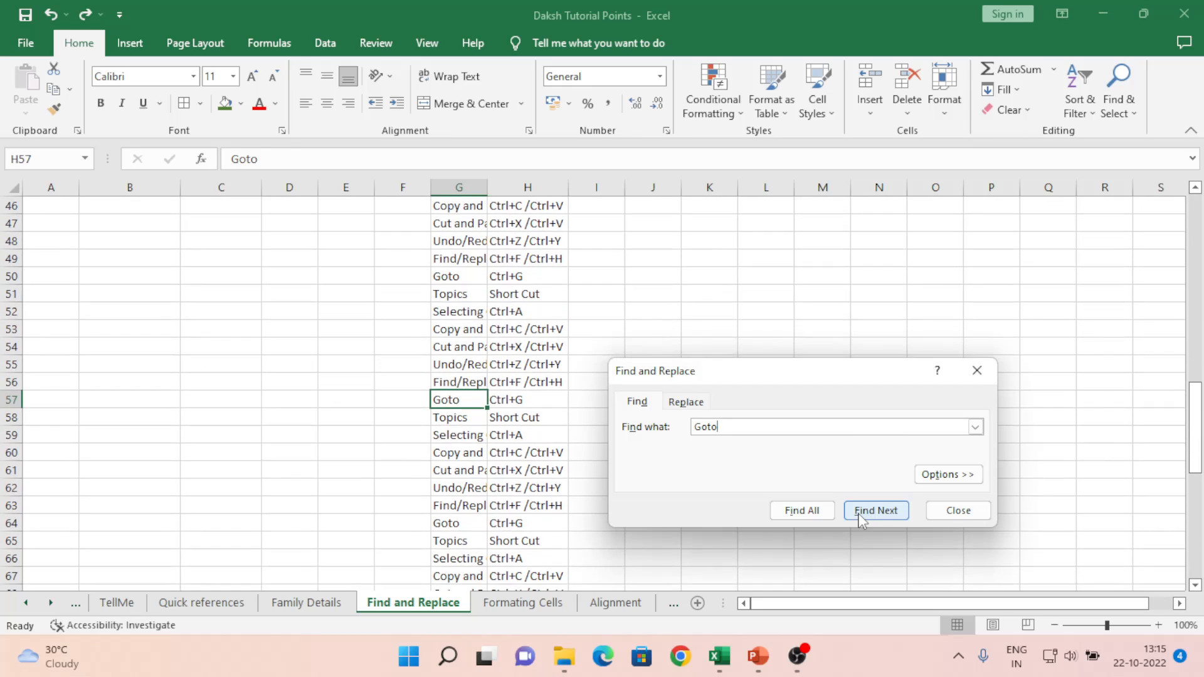
pyautogui.click(861, 518)
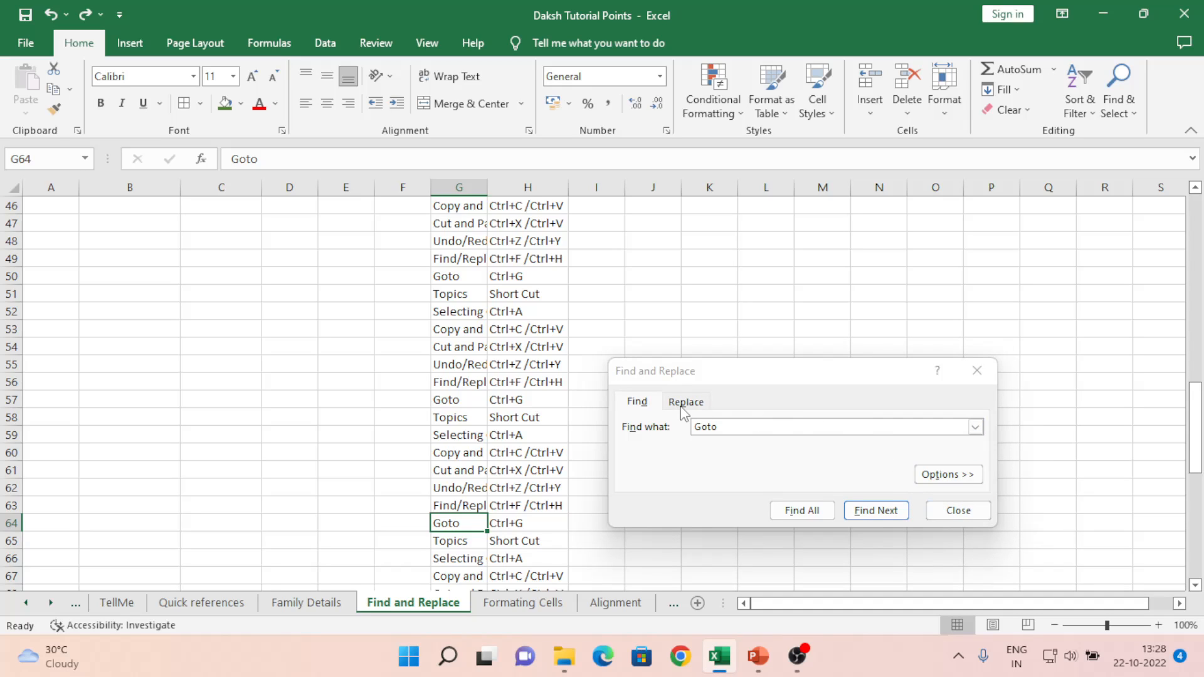
pyautogui.click(965, 509)
# - Return from the lower table copies to cell A1 of the sheet
pyautogui.click(363, 326)
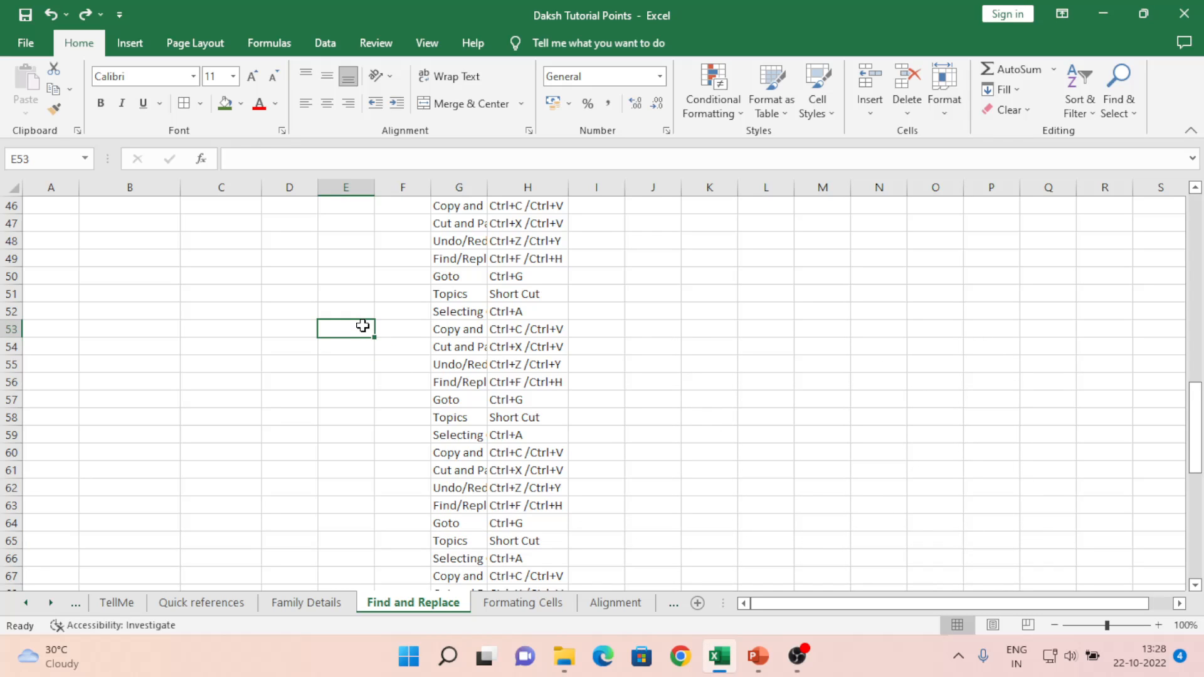
pyautogui.press('Up')
pyautogui.press('Up')
pyautogui.press('Home')
pyautogui.hotkey('ctrl', 'Home')
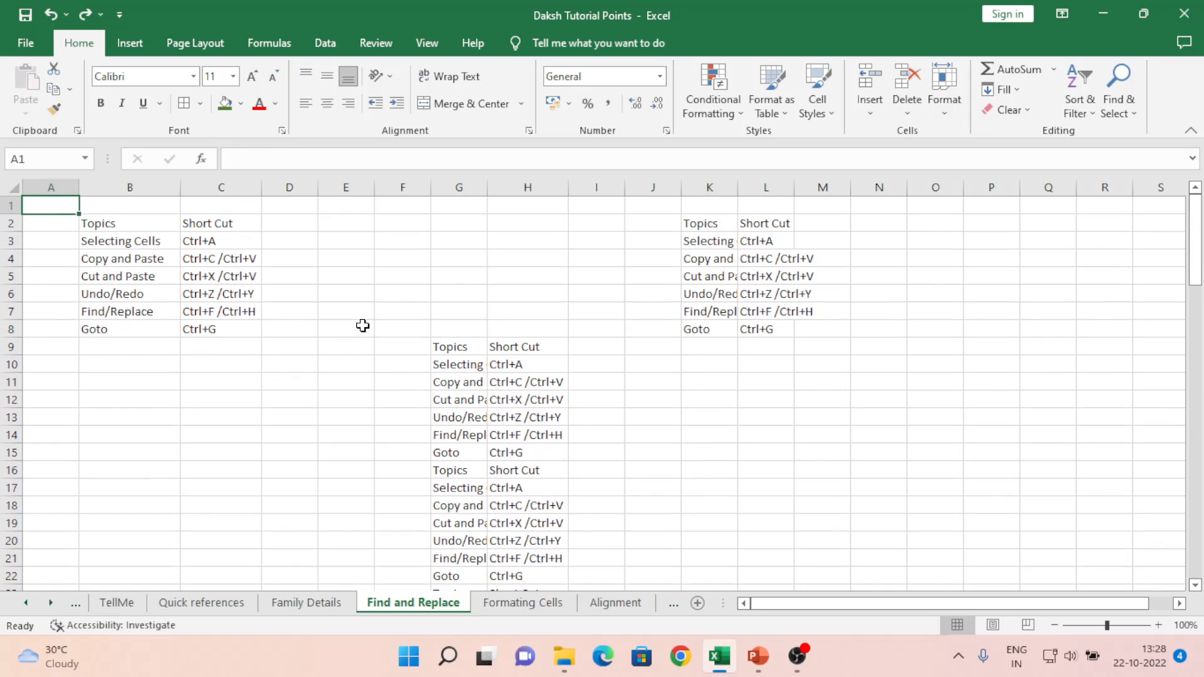
# - Set "Thi Will be removed" as the replacement for "Goto" and try a single replacement from cell B7
pyautogui.click(132, 312)
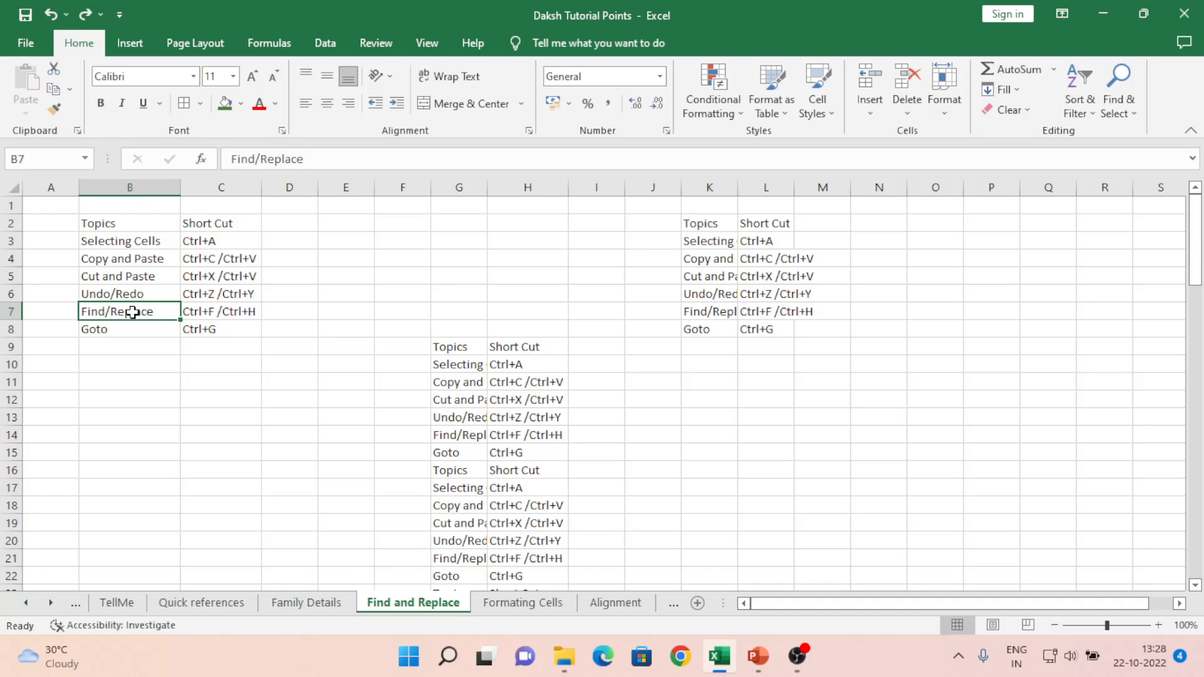
pyautogui.hotkey('ctrl', 'f')
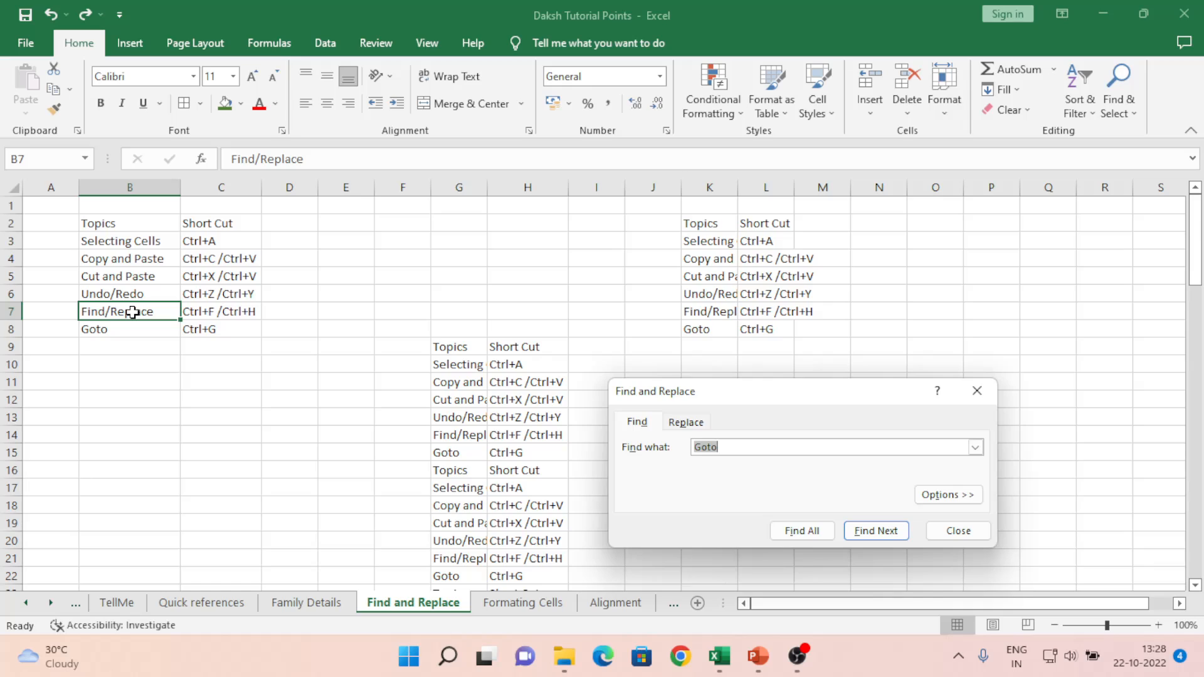
pyautogui.click(684, 420)
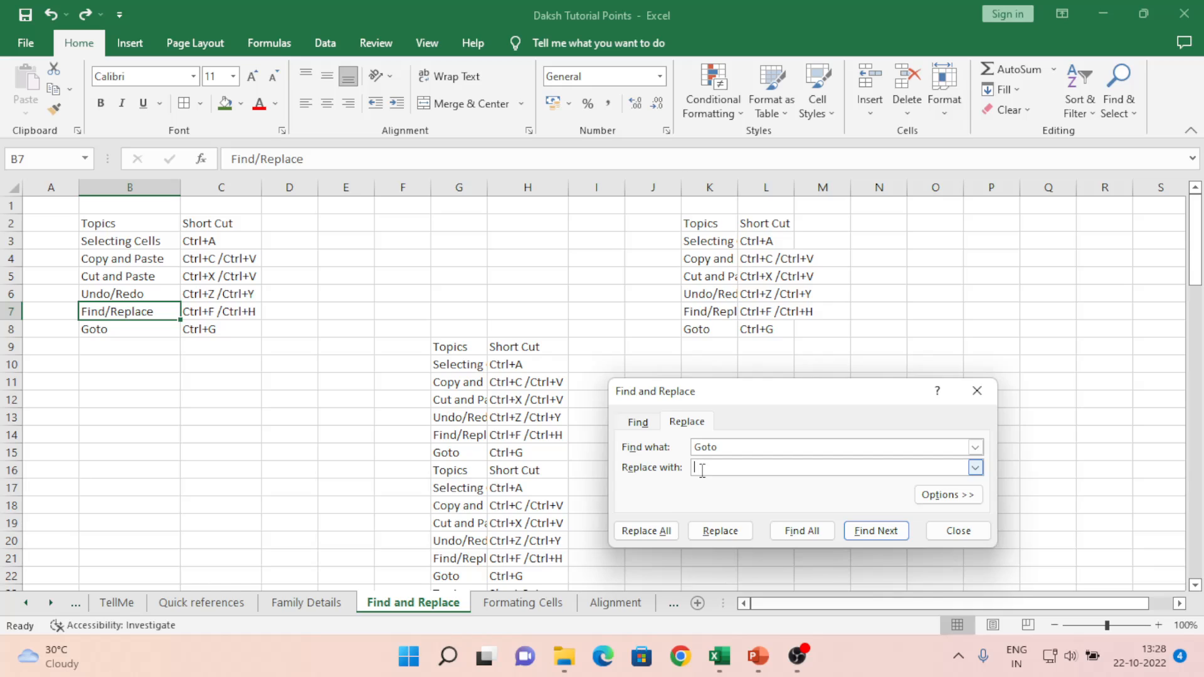
pyautogui.write('This')
pyautogui.press('BackSpace')
pyautogui.write('Will be removed')
pyautogui.click(732, 533)
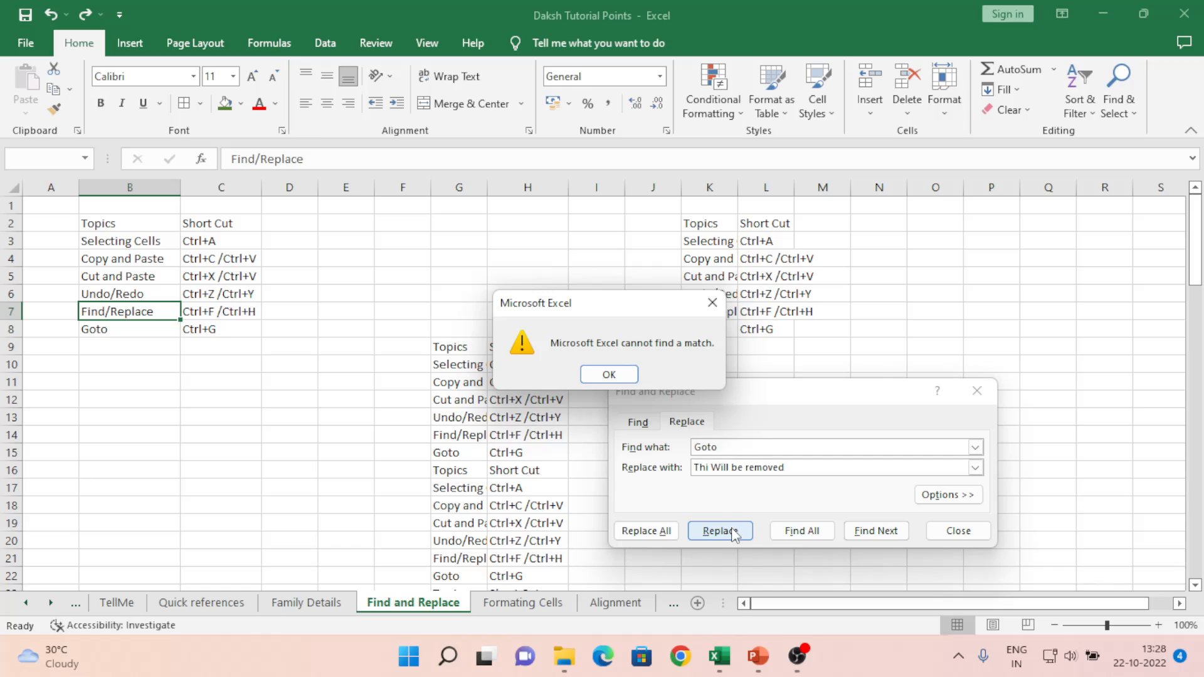
pyautogui.click(626, 375)
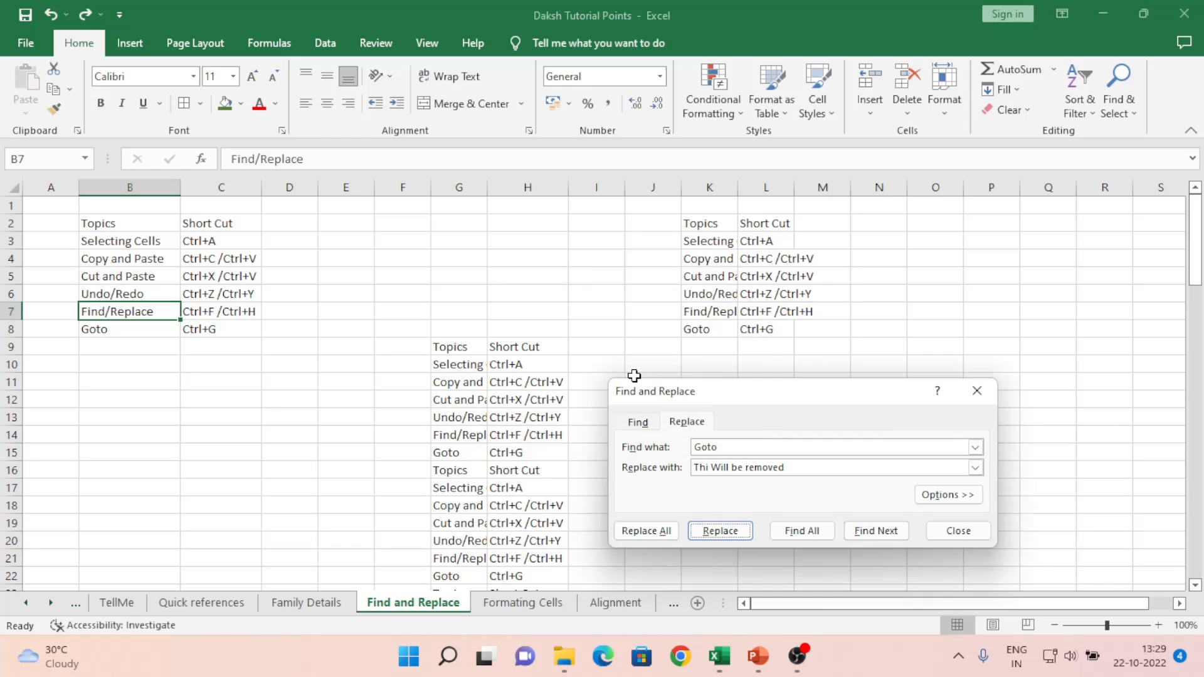
# - Try the single replacement of "Goto" once more from B7, close the dialog and select E7
pyautogui.click(740, 447)
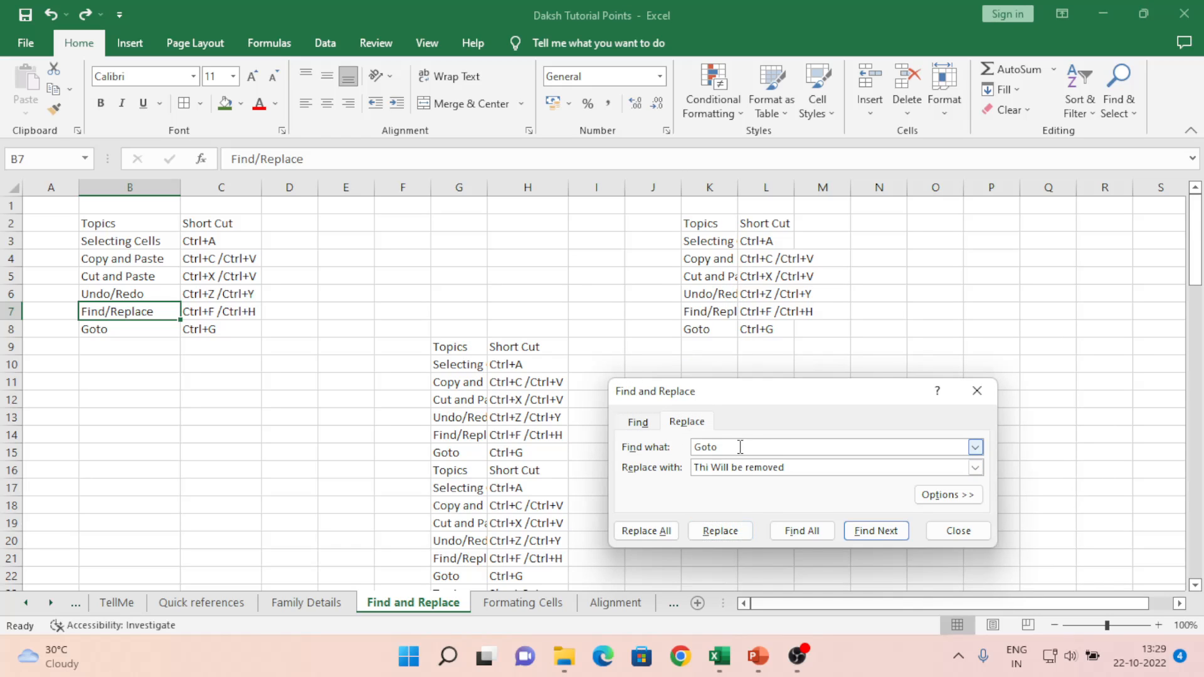
pyautogui.click(724, 536)
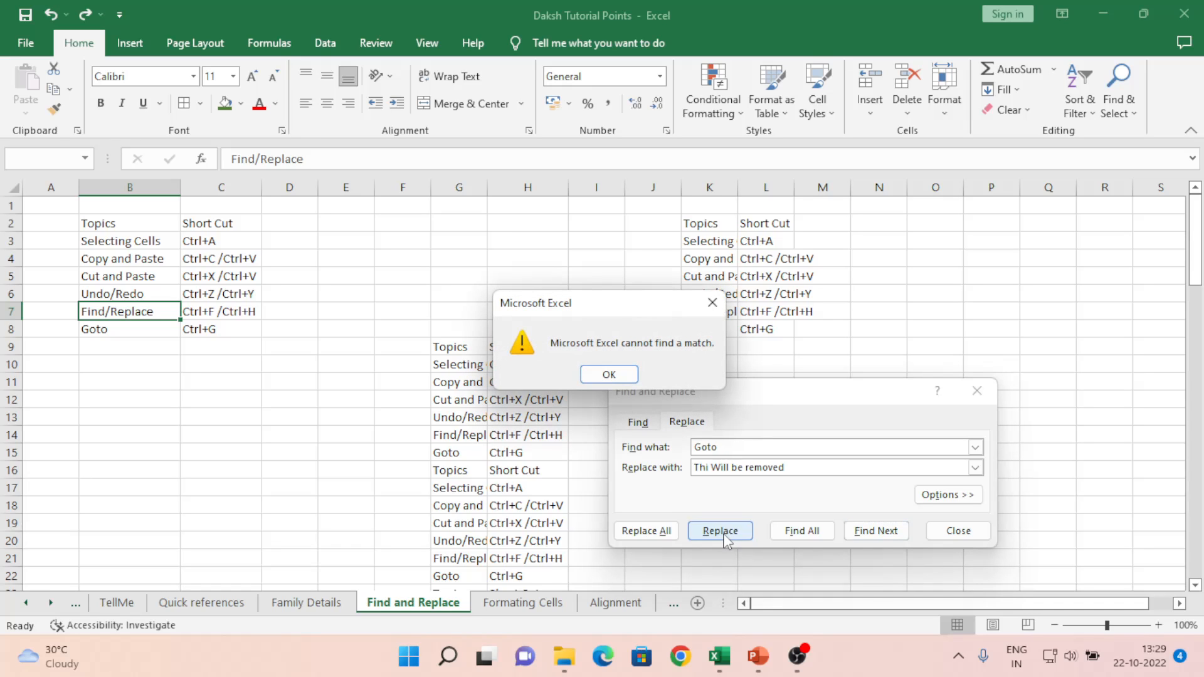
pyautogui.click(607, 375)
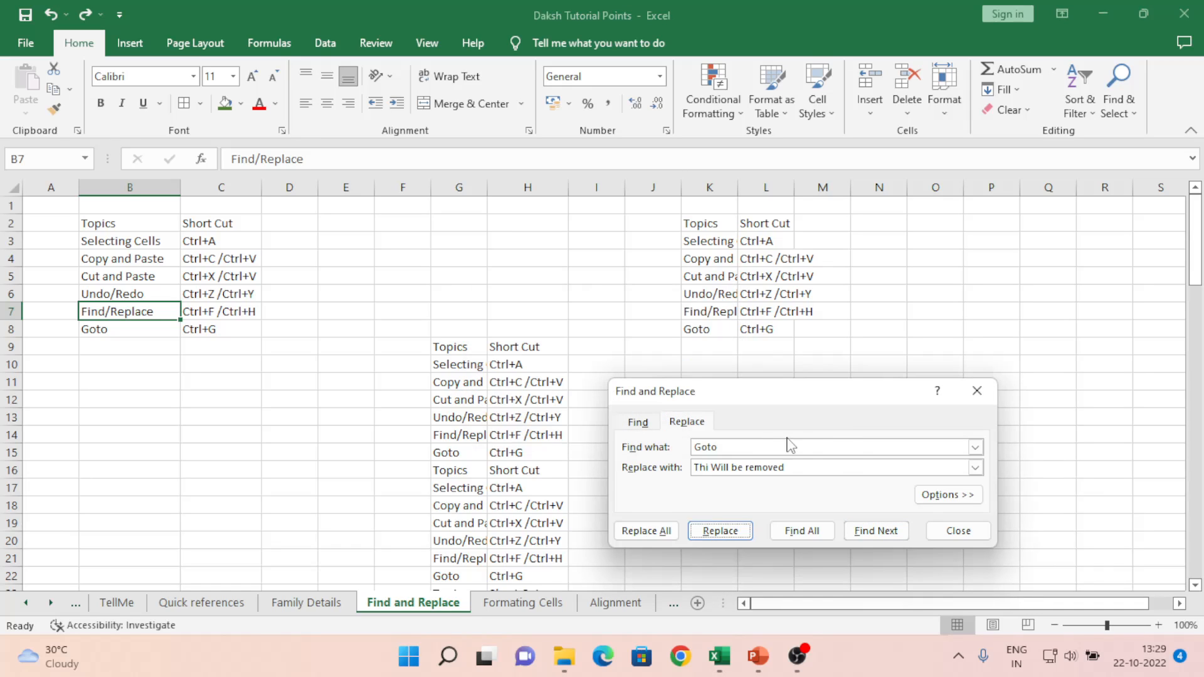
pyautogui.click(955, 530)
pyautogui.click(349, 309)
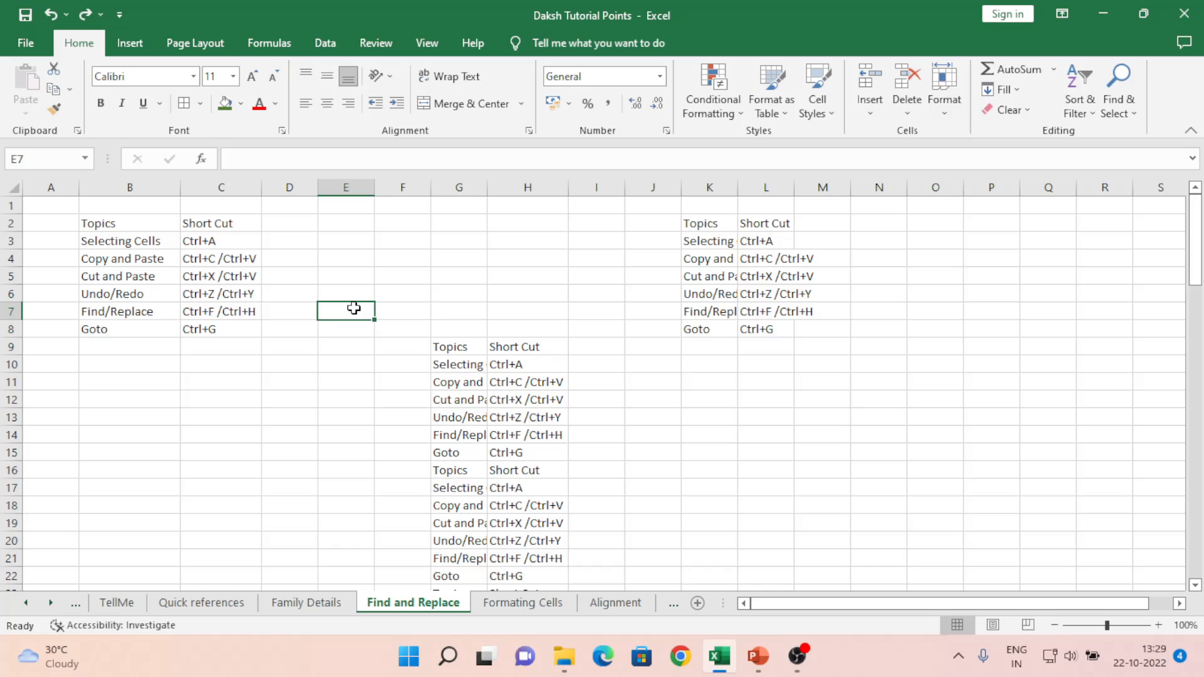
# - Reopen the Replace settings for "Goto" and review the extended search options, then collapse them
pyautogui.hotkey('ctrl', 'h')
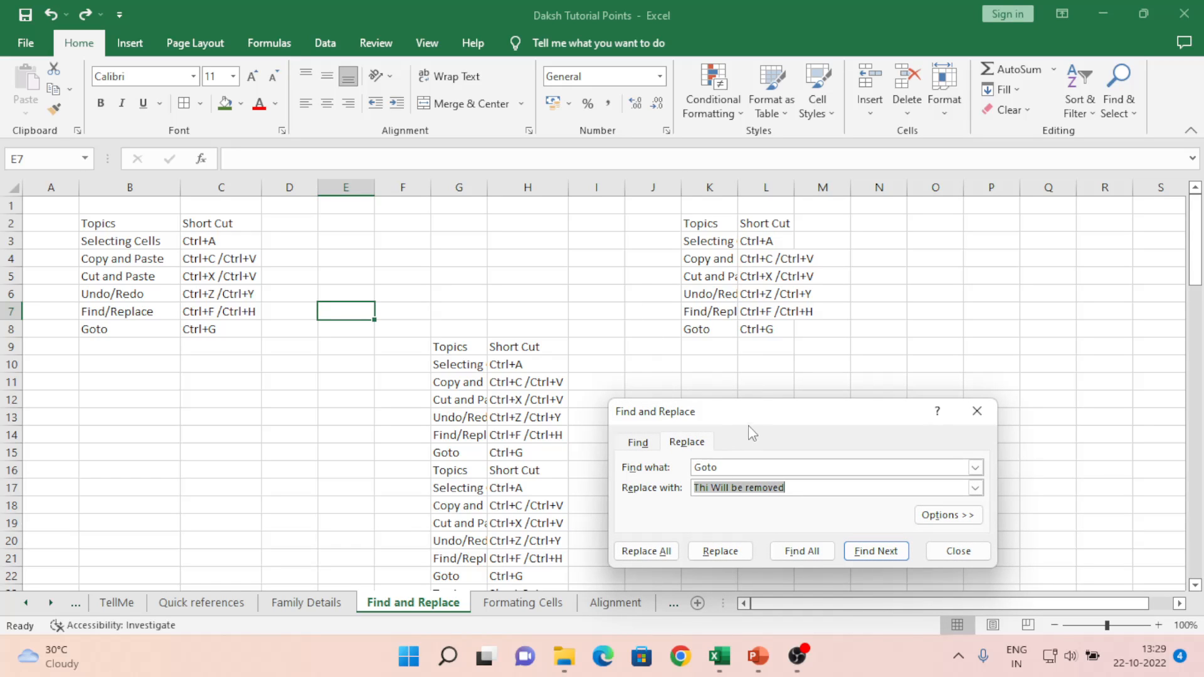
pyautogui.moveTo(757, 422); pyautogui.dragTo(727, 311)
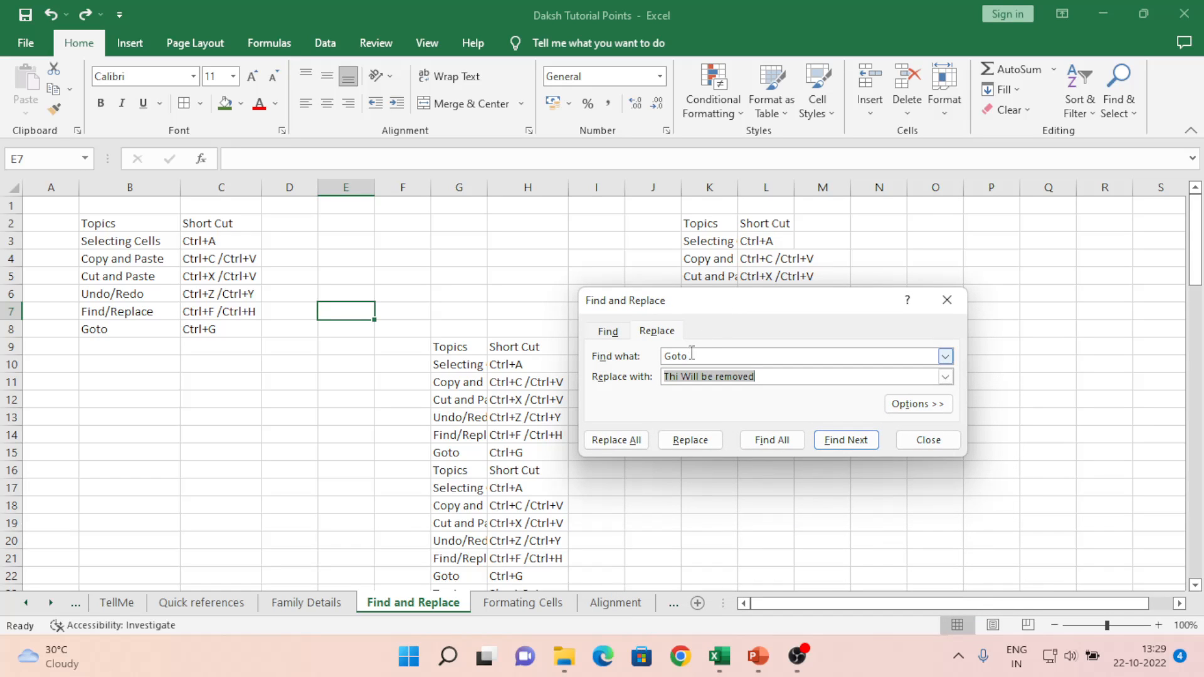
pyautogui.click(694, 356)
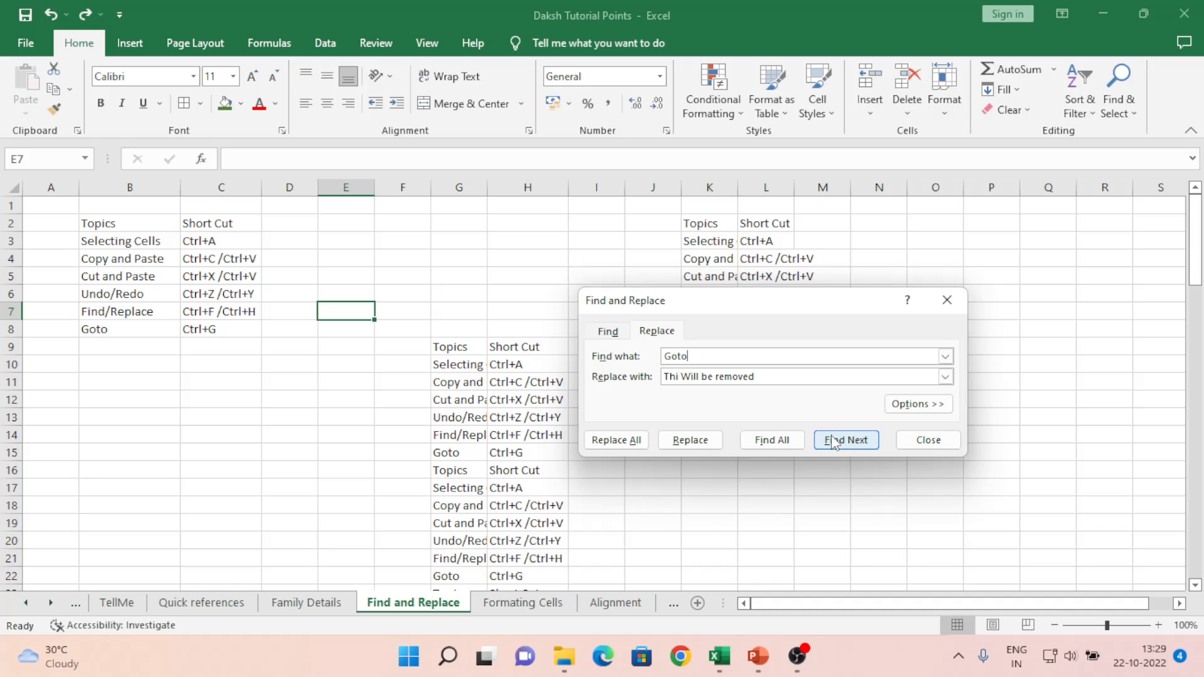
pyautogui.click(930, 401)
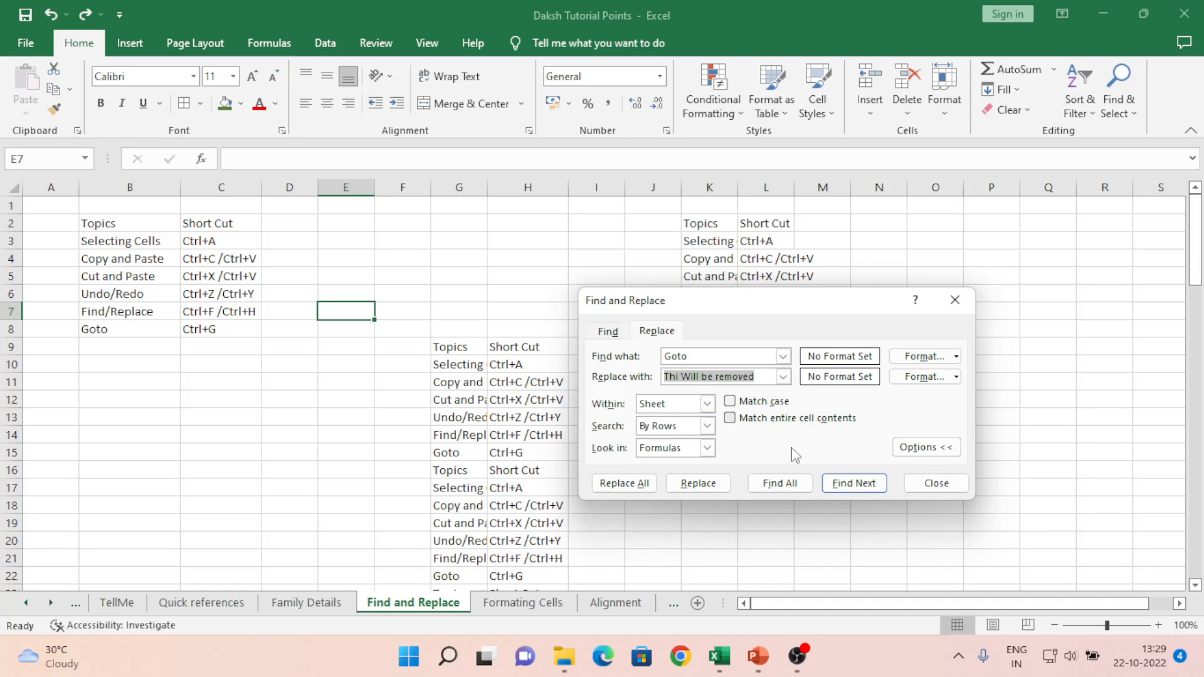
pyautogui.click(927, 447)
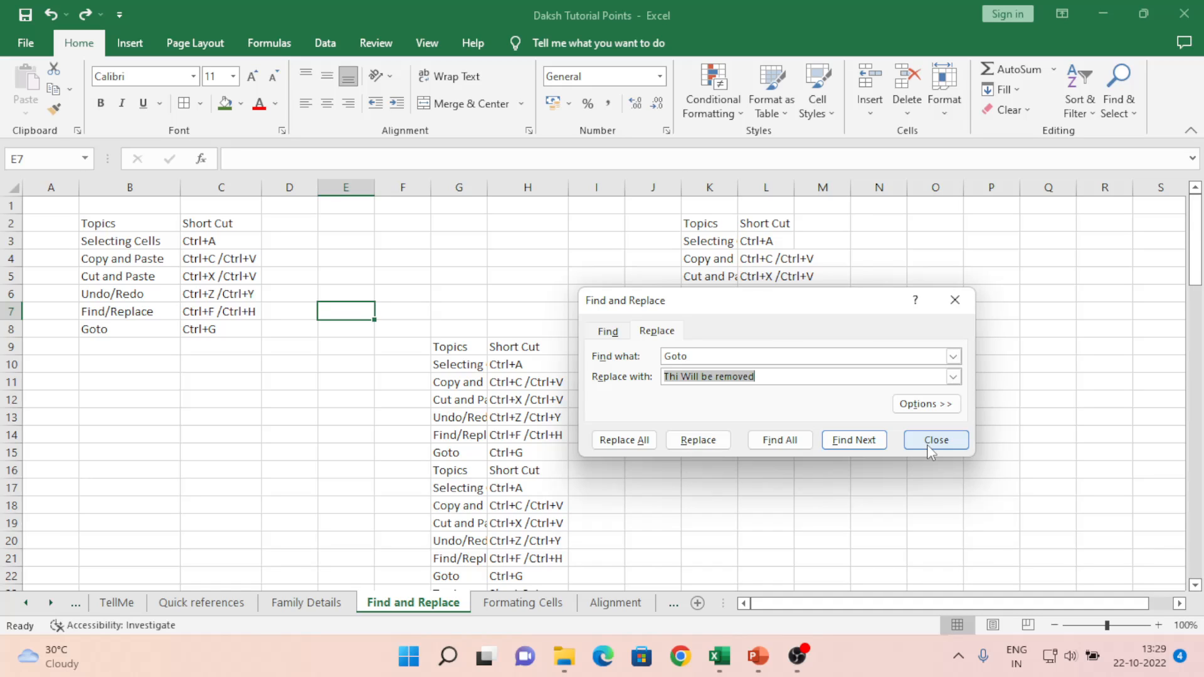
# - Find the next "Goto" and replace it individually in B8 and K8 with "Thi Will be removed"
pyautogui.click(848, 441)
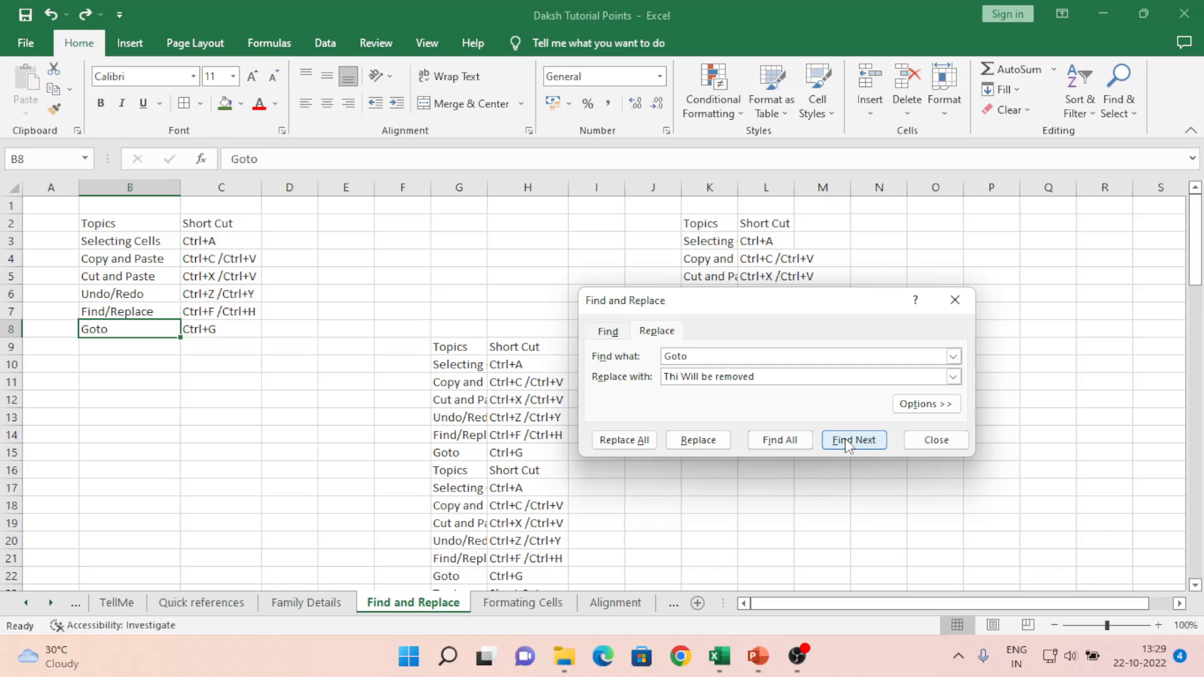
pyautogui.click(711, 442)
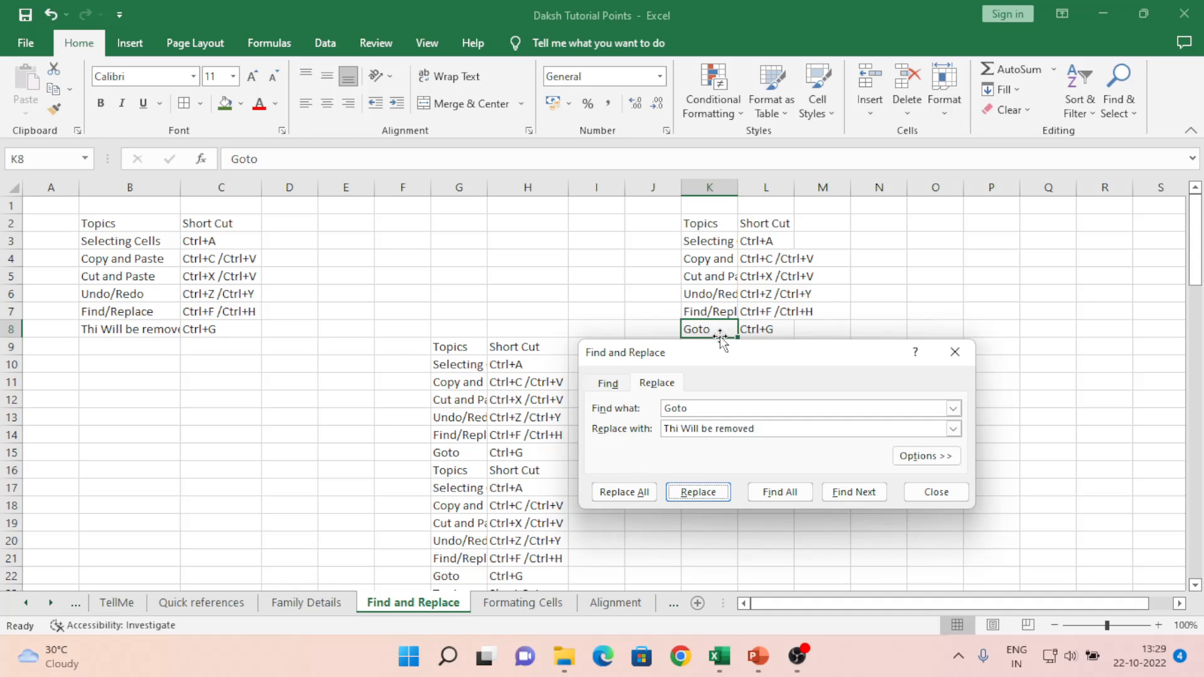
pyautogui.click(692, 495)
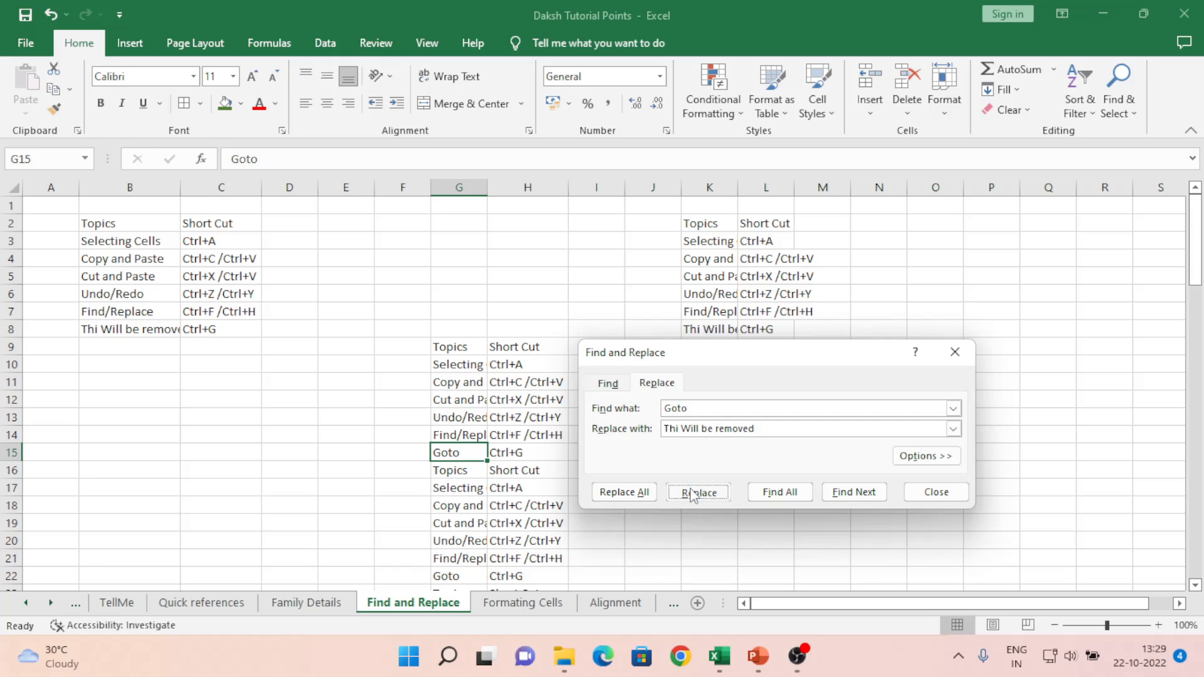
# - Replace "Goto" individually with "Thi Will be removed" in cells G15, G22 and G29
pyautogui.click(692, 494)
pyautogui.click(693, 495)
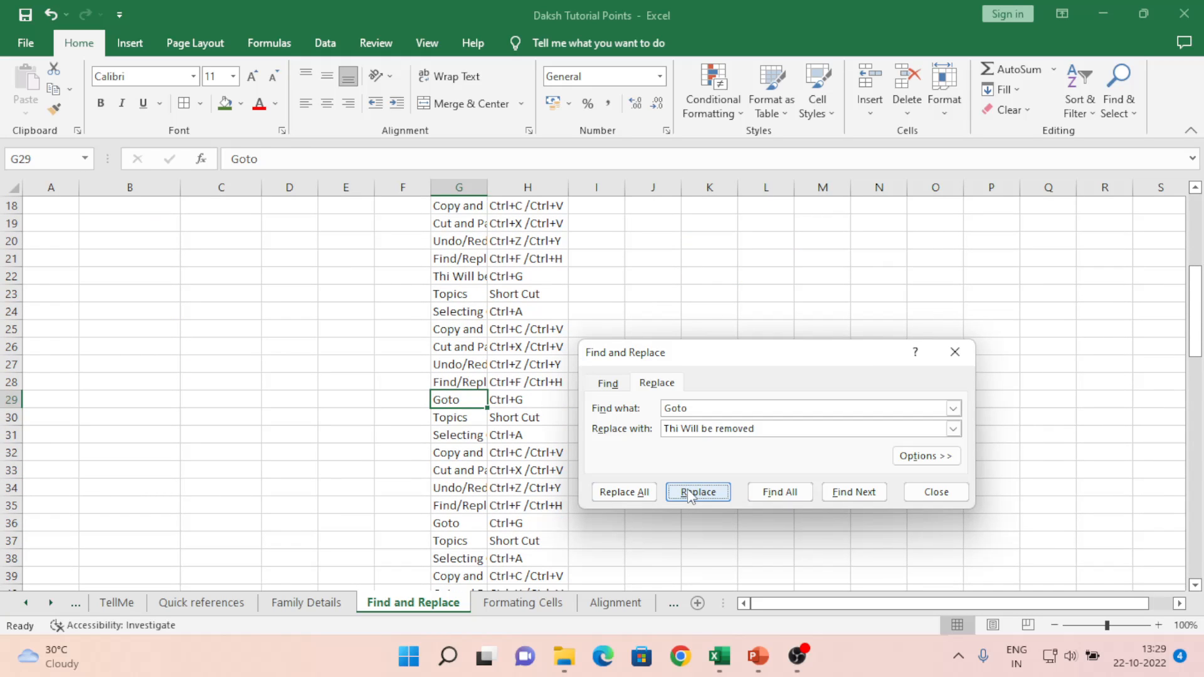
pyautogui.click(691, 497)
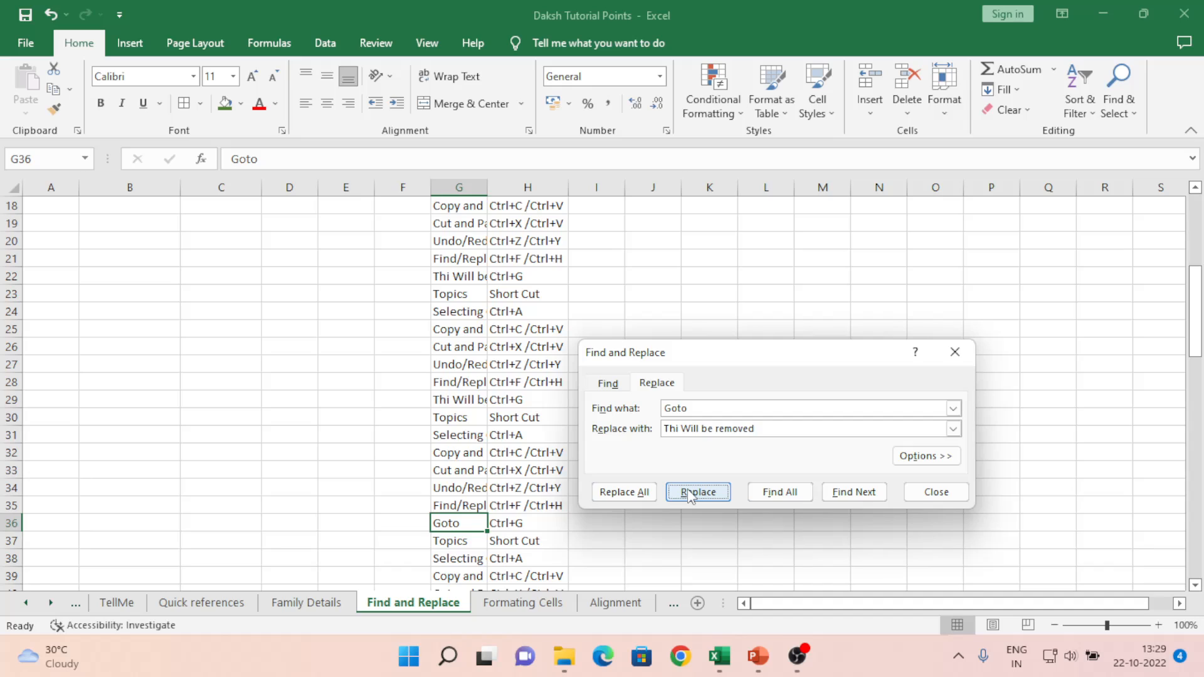
# - Replace all remaining occurrences of "Goto" with "Thi Will be removed" at once and close the Find and Replace dialog
pyautogui.click(603, 496)
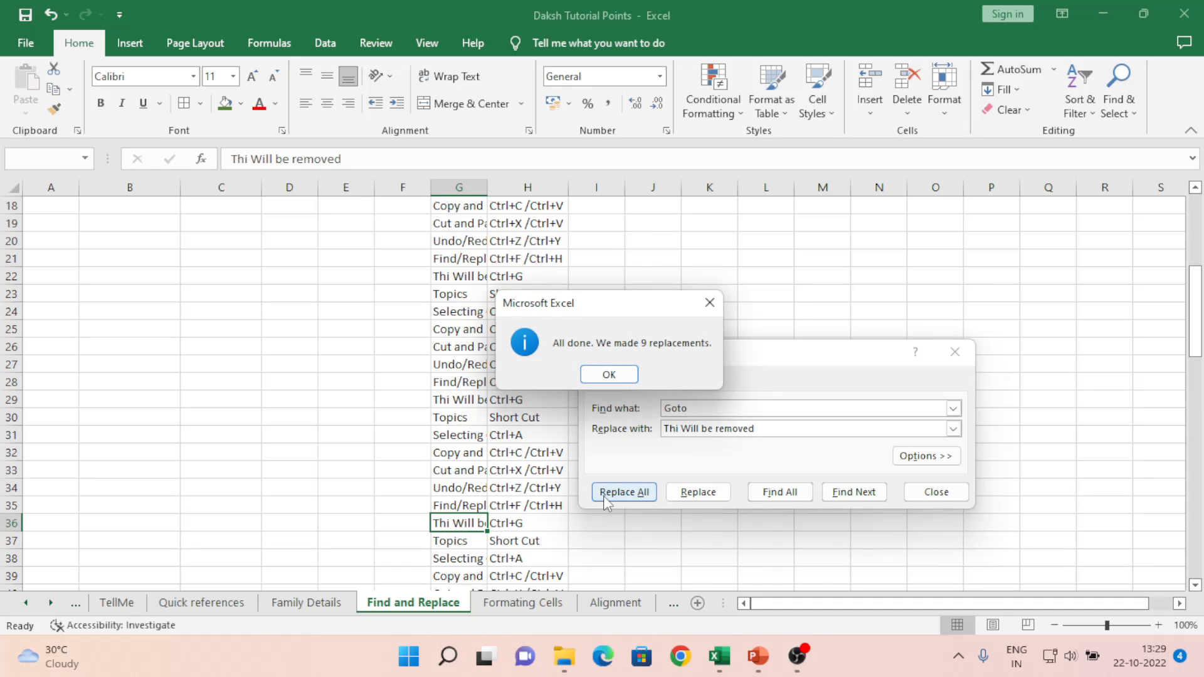
pyautogui.click(609, 375)
pyautogui.click(945, 495)
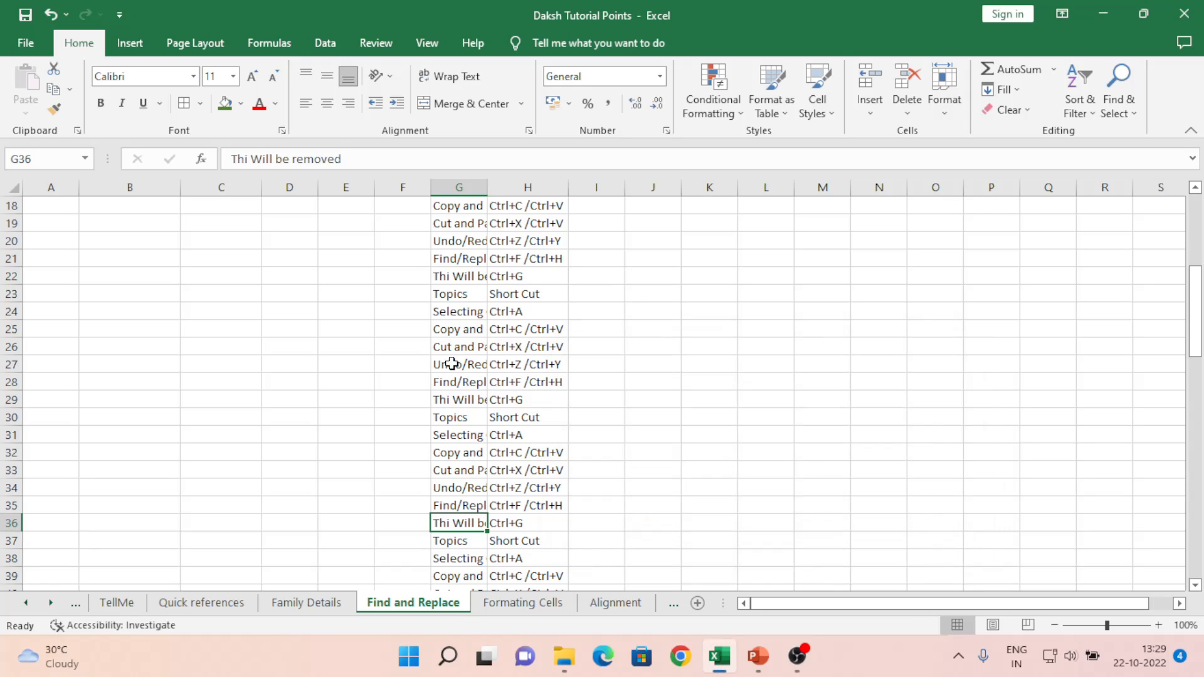
# - Return to the start of the sheet at A1 and select cell B8 to check its replaced text
pyautogui.click(358, 345)
pyautogui.press('Home')
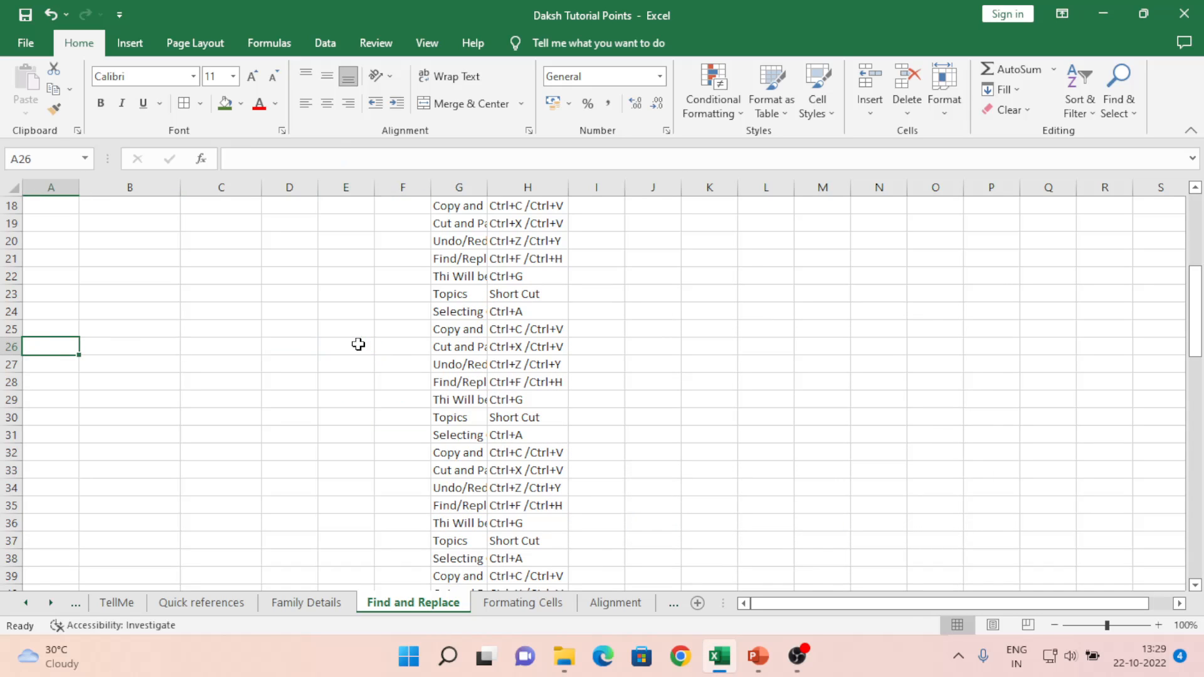
pyautogui.hotkey('ctrl', 'Home')
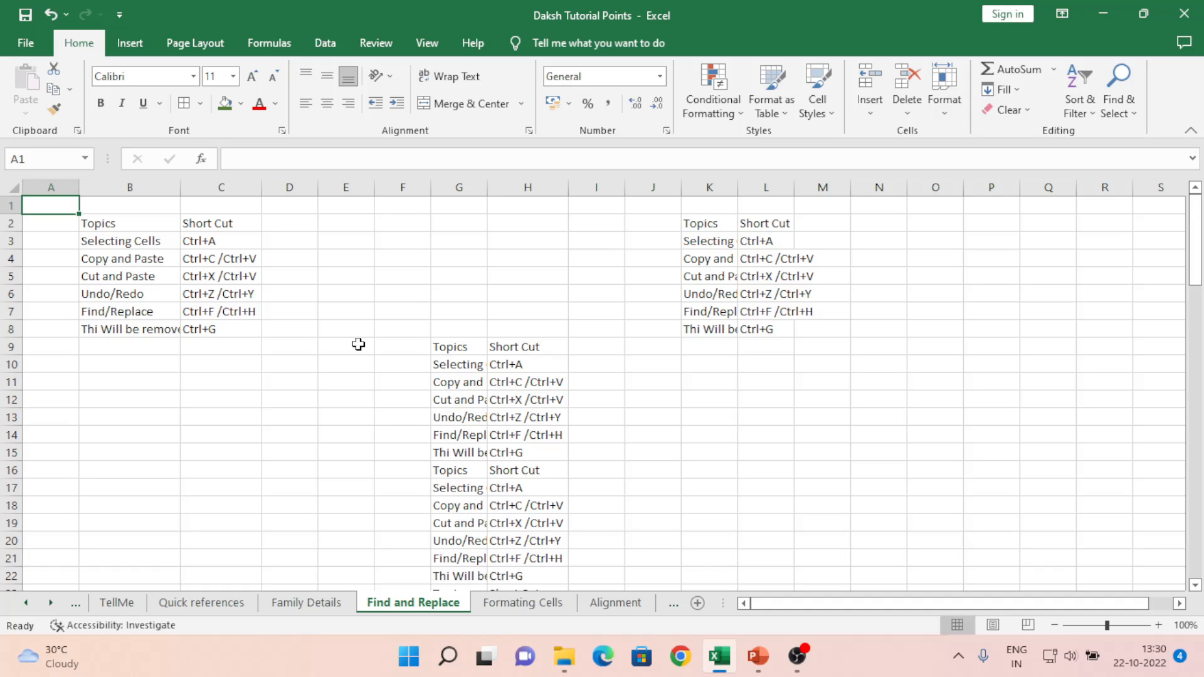
pyautogui.press('Right')
pyautogui.press('Right')
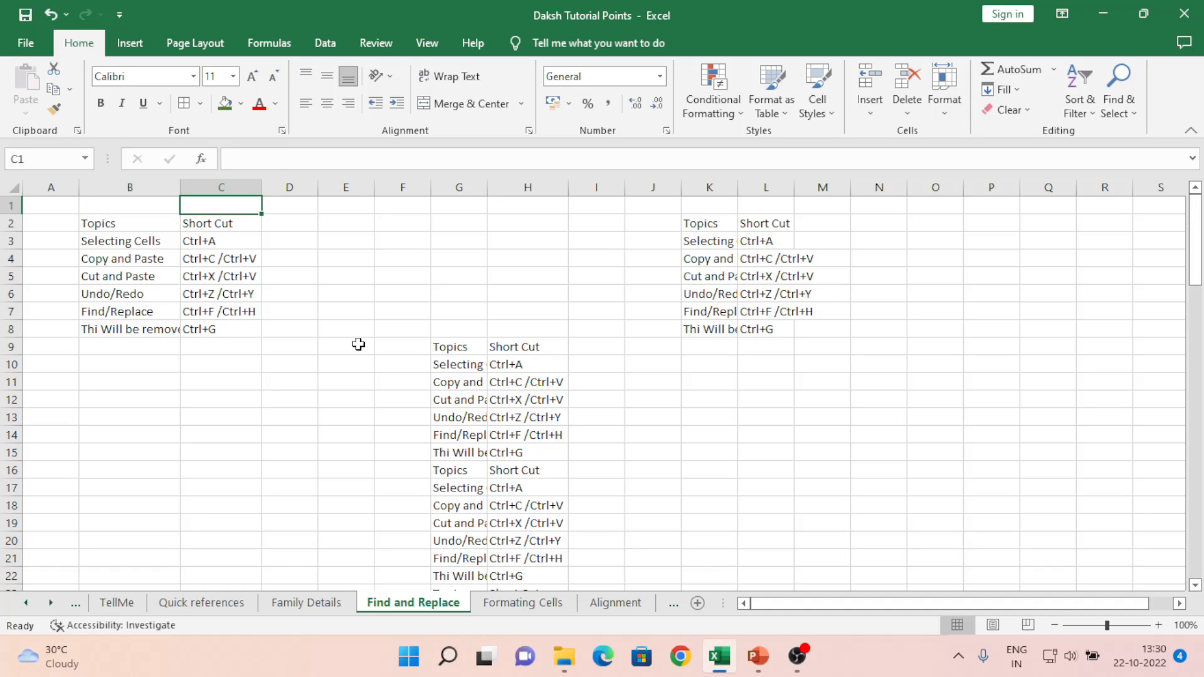
pyautogui.press('Down')
pyautogui.press('Down')
pyautogui.press('Left')
pyautogui.press('Down')
pyautogui.press('Down')
pyautogui.press('Down')
pyautogui.press('Down')
pyautogui.press('Down')
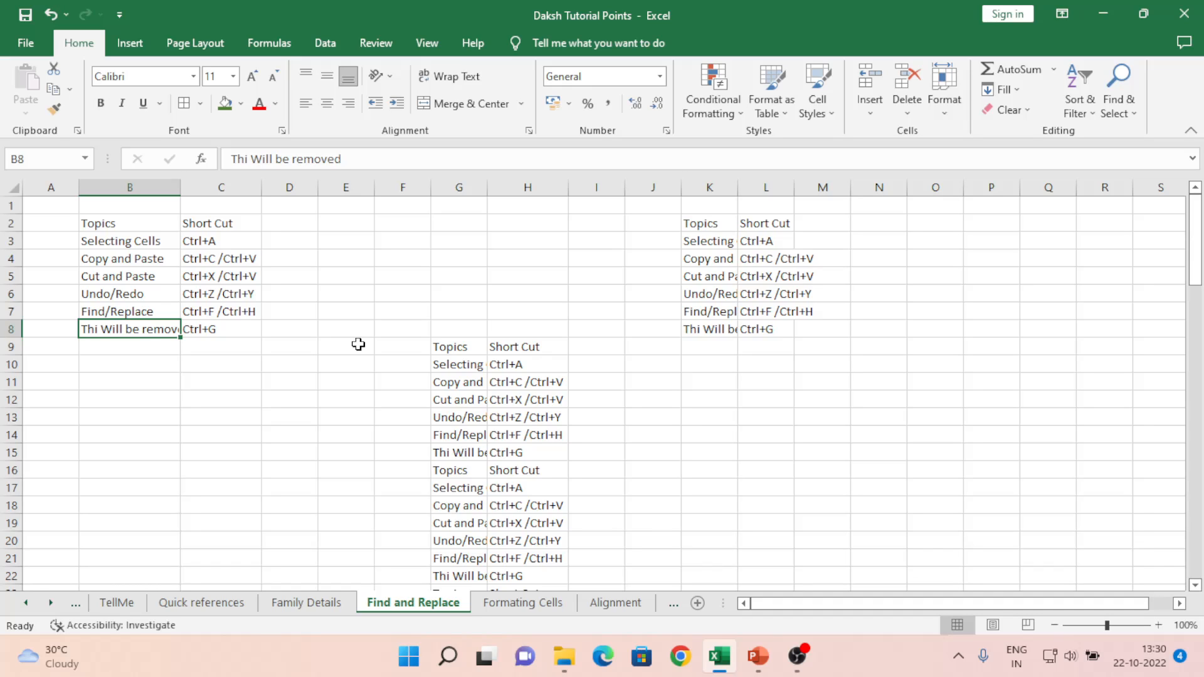
# - Replace all occurrences of "Thi" with "This" on the sheet and close the dialog
pyautogui.hotkey('ctrl', 'h')
pyautogui.hotkey('shift', 'Tab')
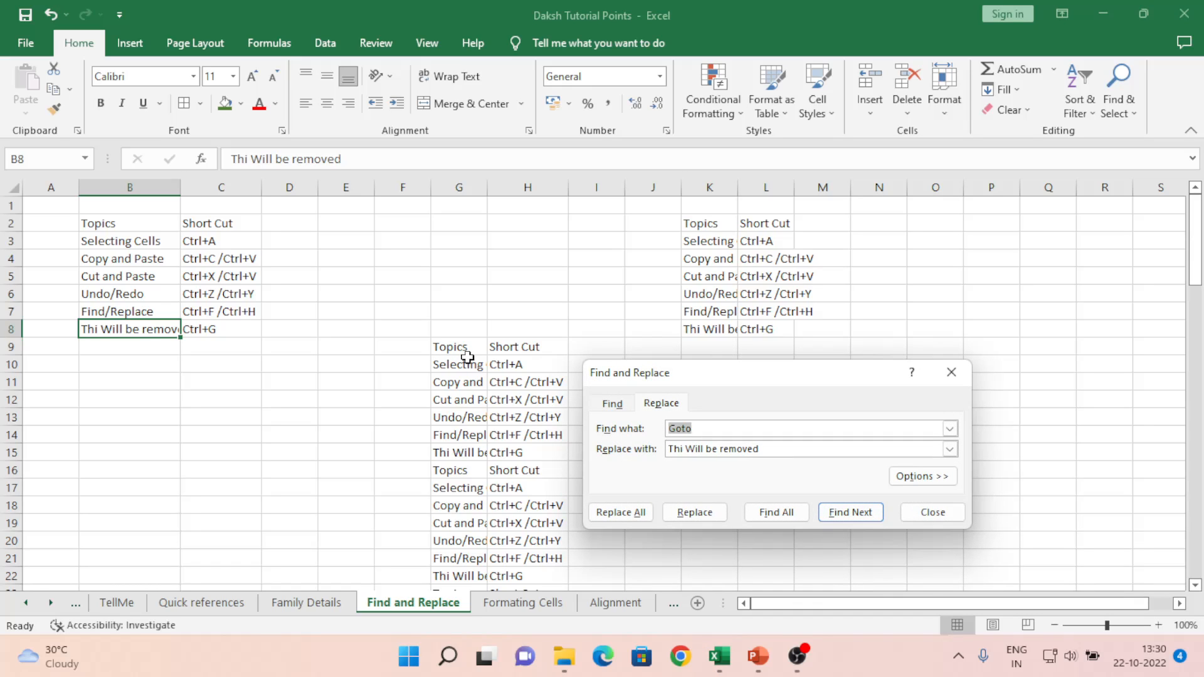
pyautogui.write('Thi')
pyautogui.press('Tab')
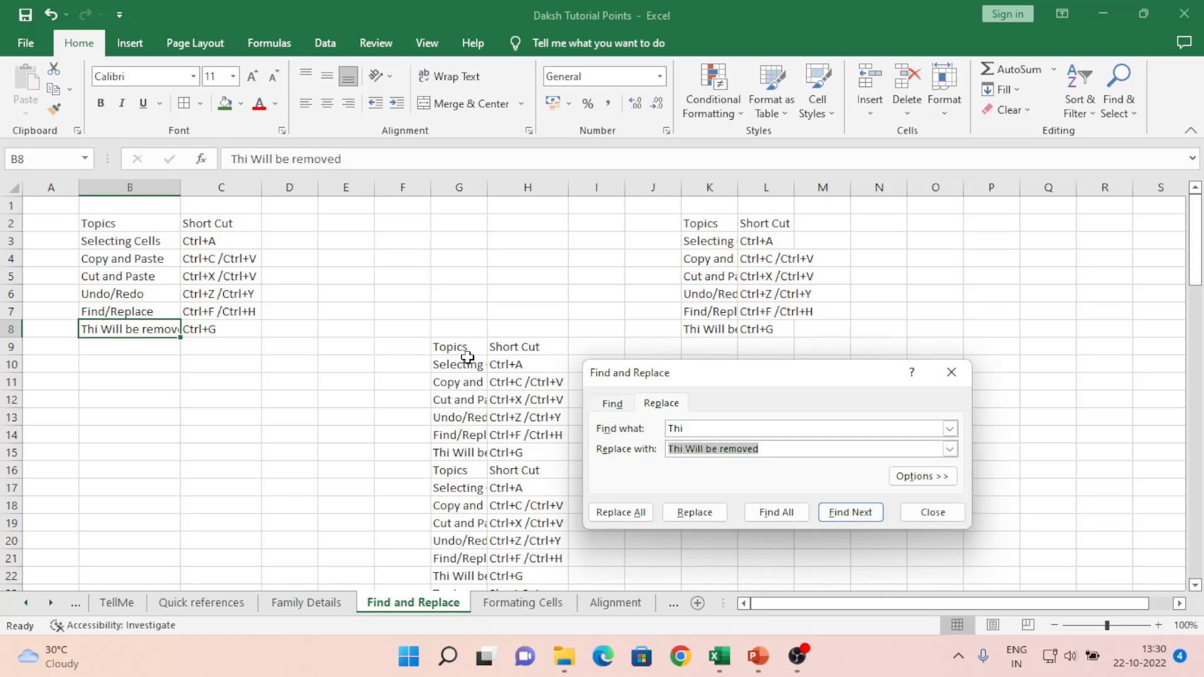
pyautogui.write('This')
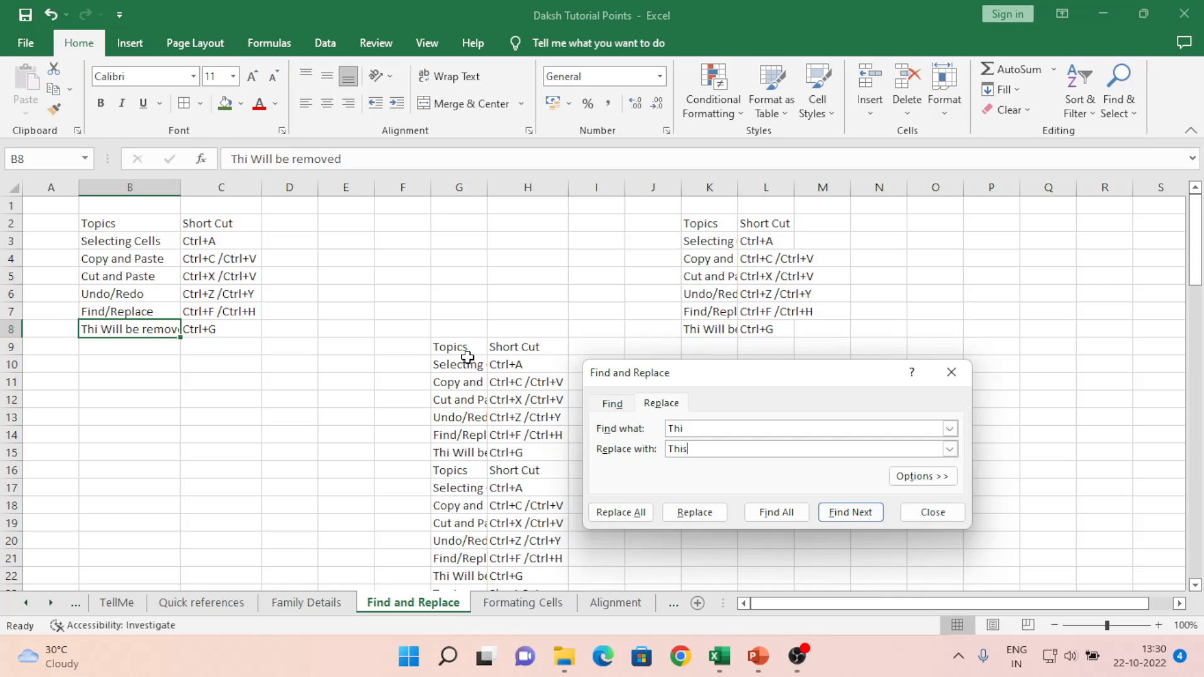
pyautogui.click(635, 513)
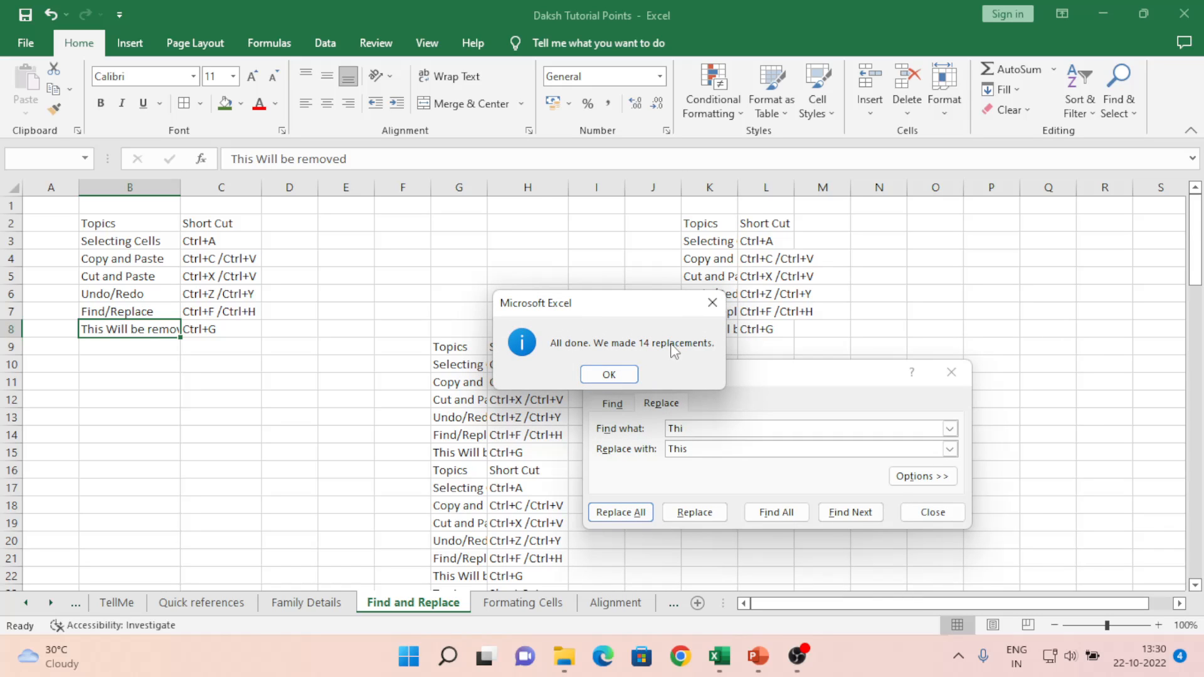
pyautogui.click(621, 377)
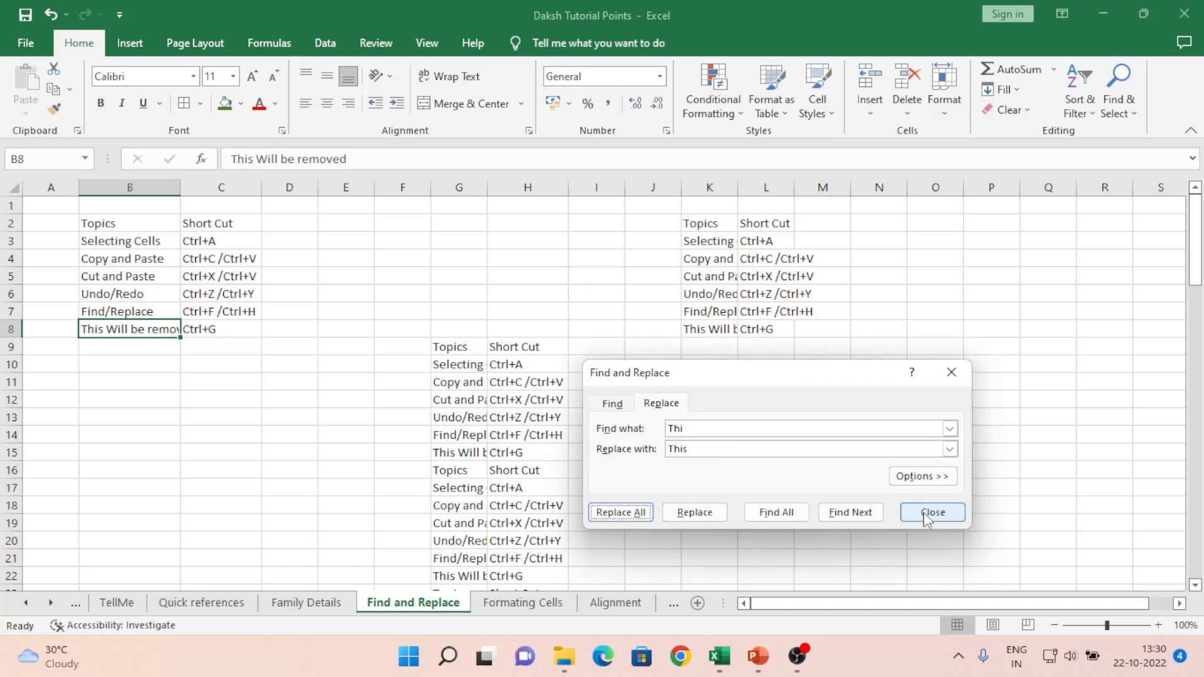
pyautogui.click(931, 513)
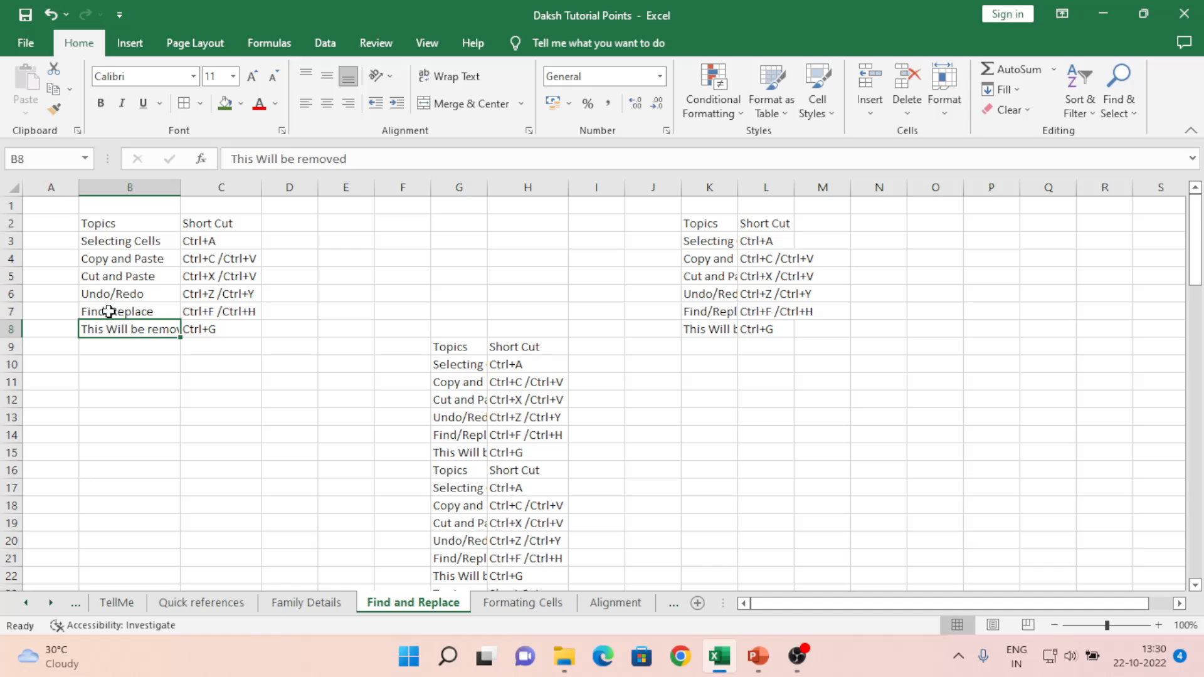
# - Copy the whole text "This Will be removed" from inside cell B8 and reselect the cell
pyautogui.press('XF86AudioMute')
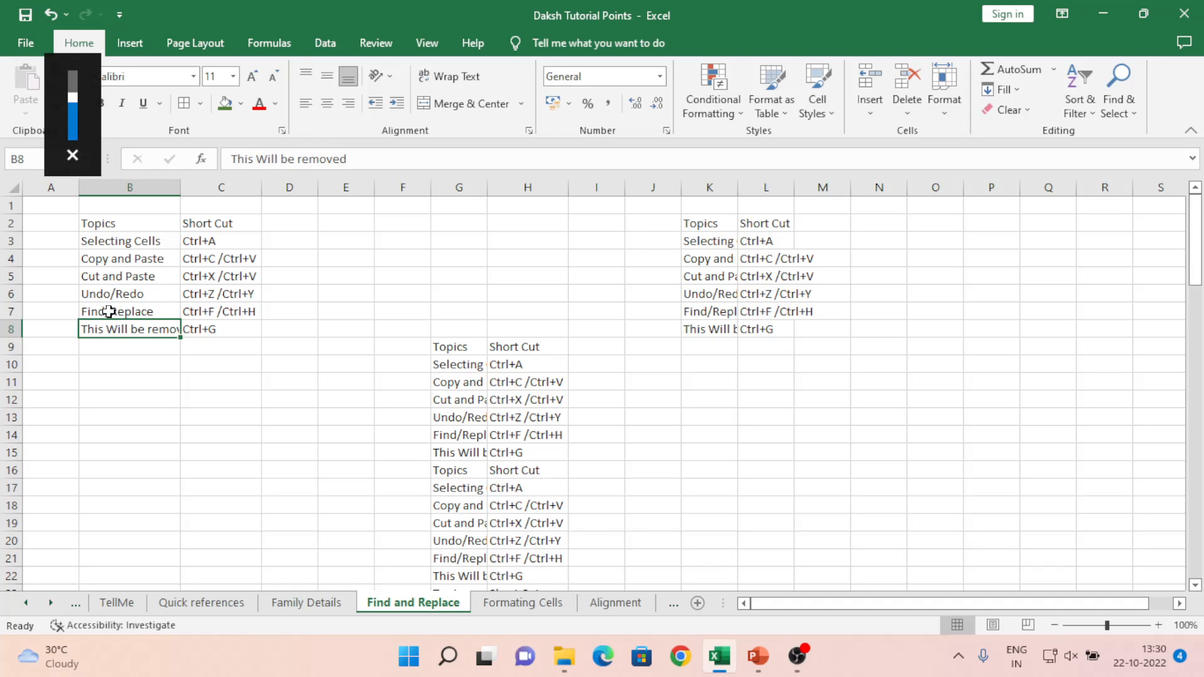
pyautogui.press('F2')
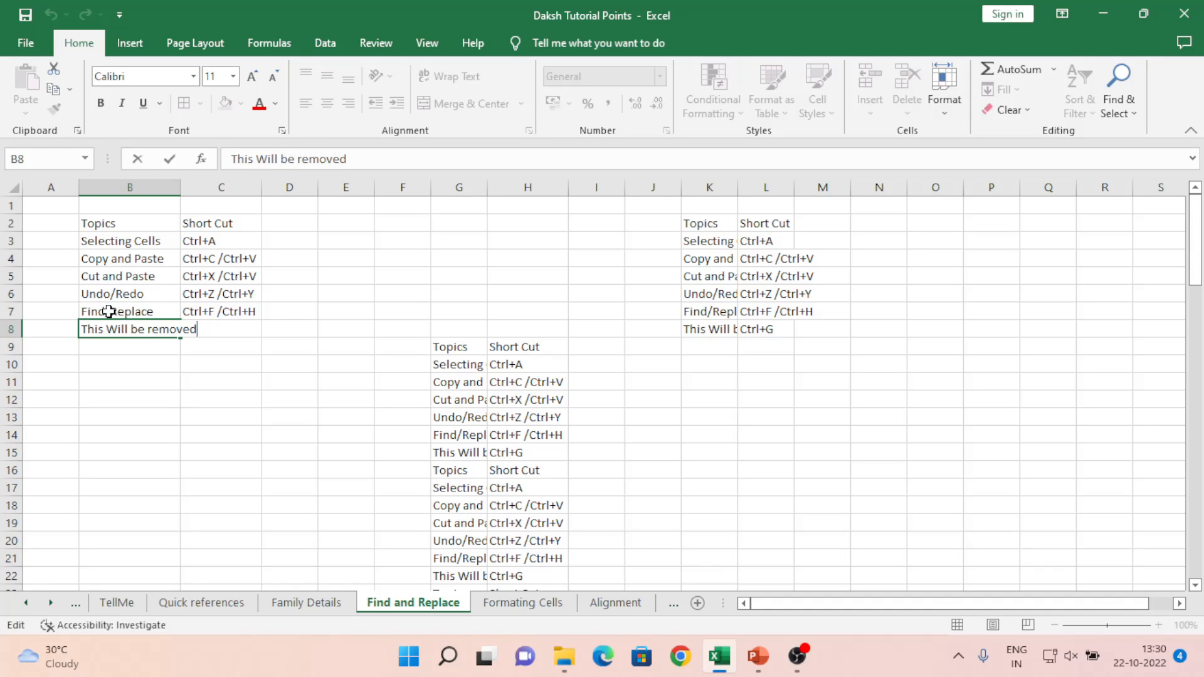
pyautogui.hotkey('shift', 'Left')
pyautogui.hotkey('shift', 'Left')
pyautogui.hotkey('shift', 'Left')
pyautogui.hotkey('shift', 'Left')
pyautogui.hotkey('shift', 'Left')
pyautogui.hotkey('shift', 'Left')
pyautogui.hotkey('shift', 'Left')
pyautogui.hotkey('shift', 'Left')
pyautogui.hotkey('shift', 'Left')
pyautogui.hotkey('shift', 'Left')
pyautogui.hotkey('shift', 'Left')
pyautogui.hotkey('shift', 'Left')
pyautogui.hotkey('shift', 'Left')
pyautogui.hotkey('shift', 'Left')
pyautogui.hotkey('shift', 'Left')
pyautogui.hotkey('shift', 'Left')
pyautogui.hotkey('shift', 'Left')
pyautogui.hotkey('shift', 'Left')
pyautogui.hotkey('shift', 'Left')
pyautogui.hotkey('shift', 'Left')
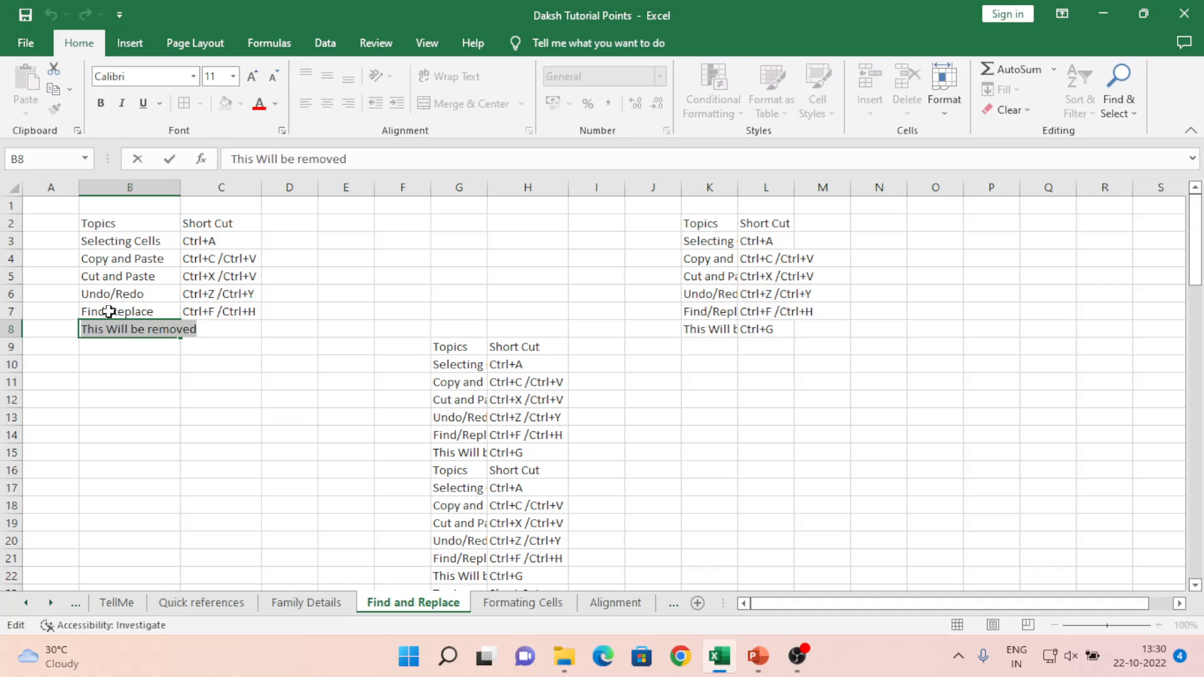
pyautogui.hotkey('ctrl', 'c')
pyautogui.press('Return')
pyautogui.press('Up')
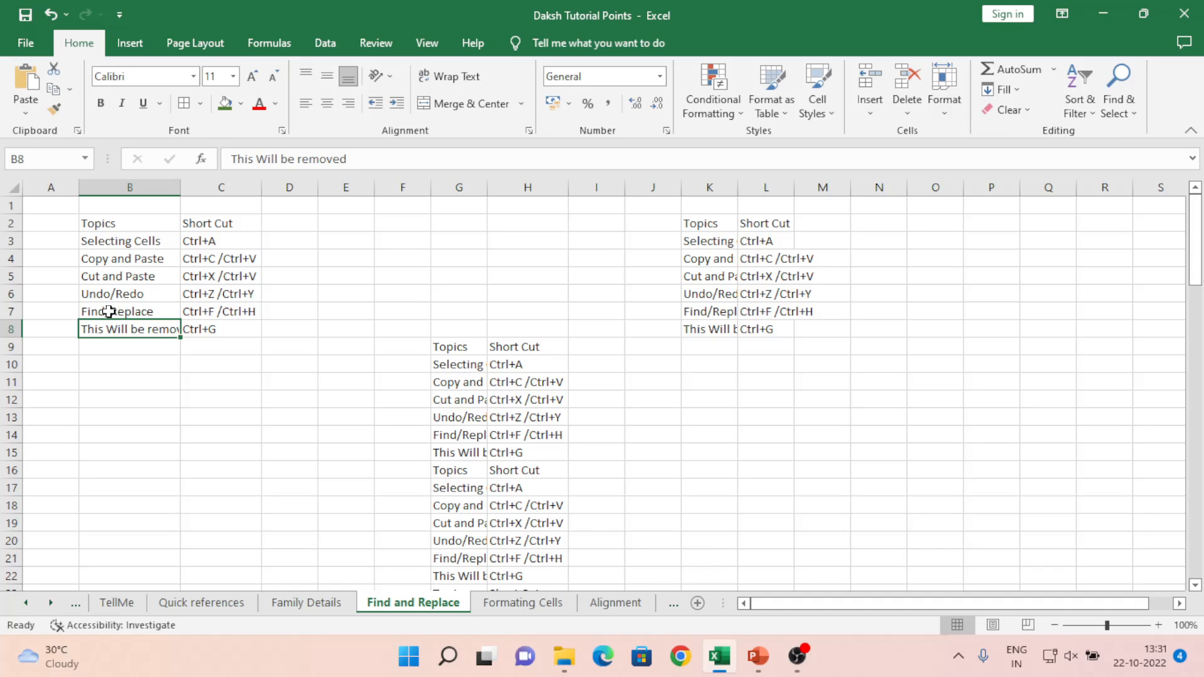
# - Undo all the text replacements and the pasted shortcut table in K2:L8
pyautogui.hotkey('ctrl', 'z')
pyautogui.hotkey('ctrl', 'z')
pyautogui.hotkey('ctrl', 'z')
pyautogui.hotkey('ctrl', 'z')
pyautogui.hotkey('ctrl', 'z')
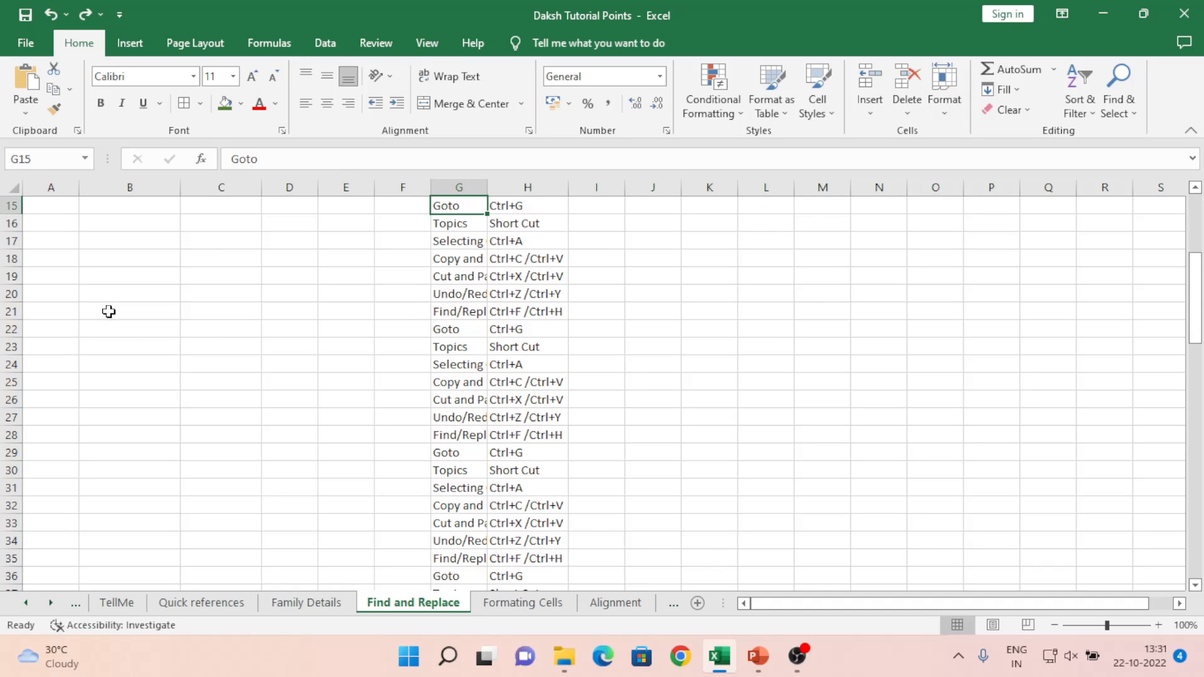
pyautogui.hotkey('ctrl', 'z')
pyautogui.hotkey('ctrl', 'z')
pyautogui.hotkey('ctrl', 'z')
pyautogui.hotkey('ctrl', 'z')
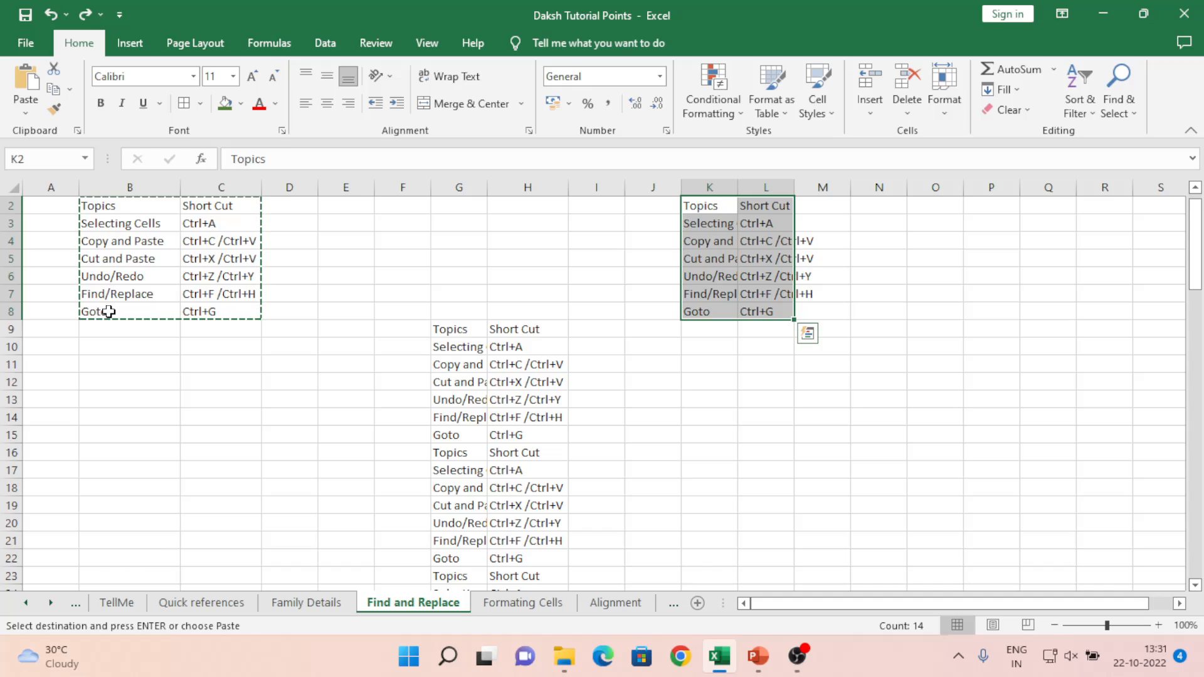
pyautogui.hotkey('ctrl', 'z')
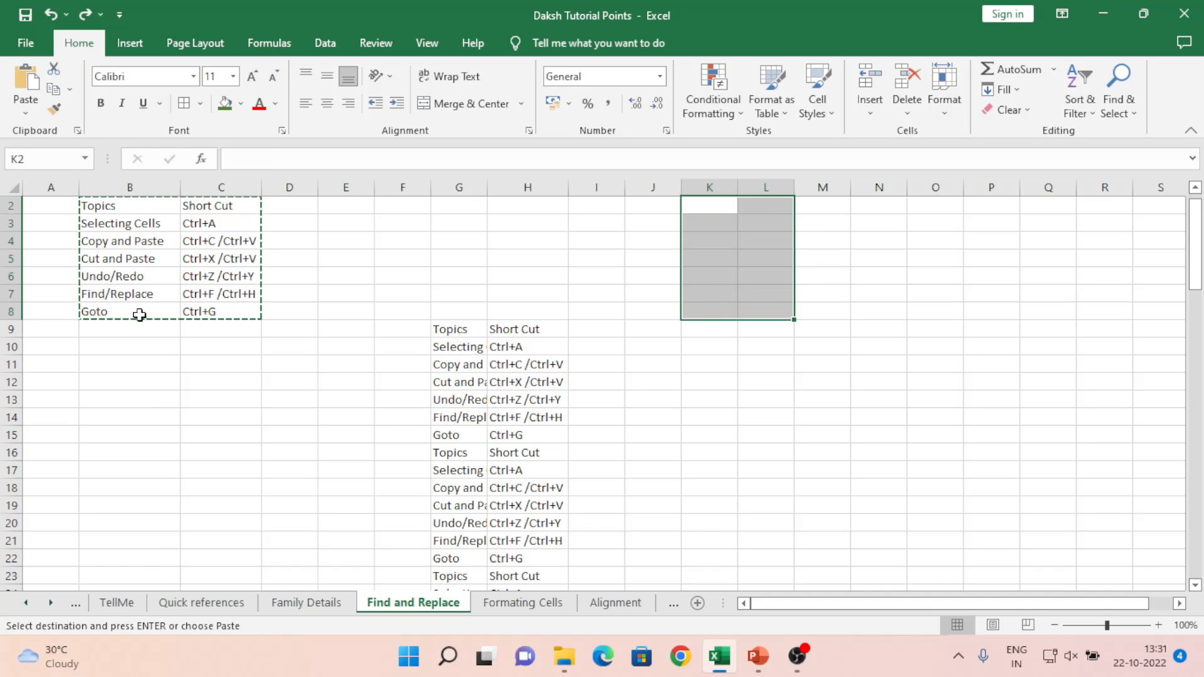
# - Select cell B8 containing "Goto" and cancel the active copy outline around B2:C8
pyautogui.click(158, 312)
pyautogui.press('Right')
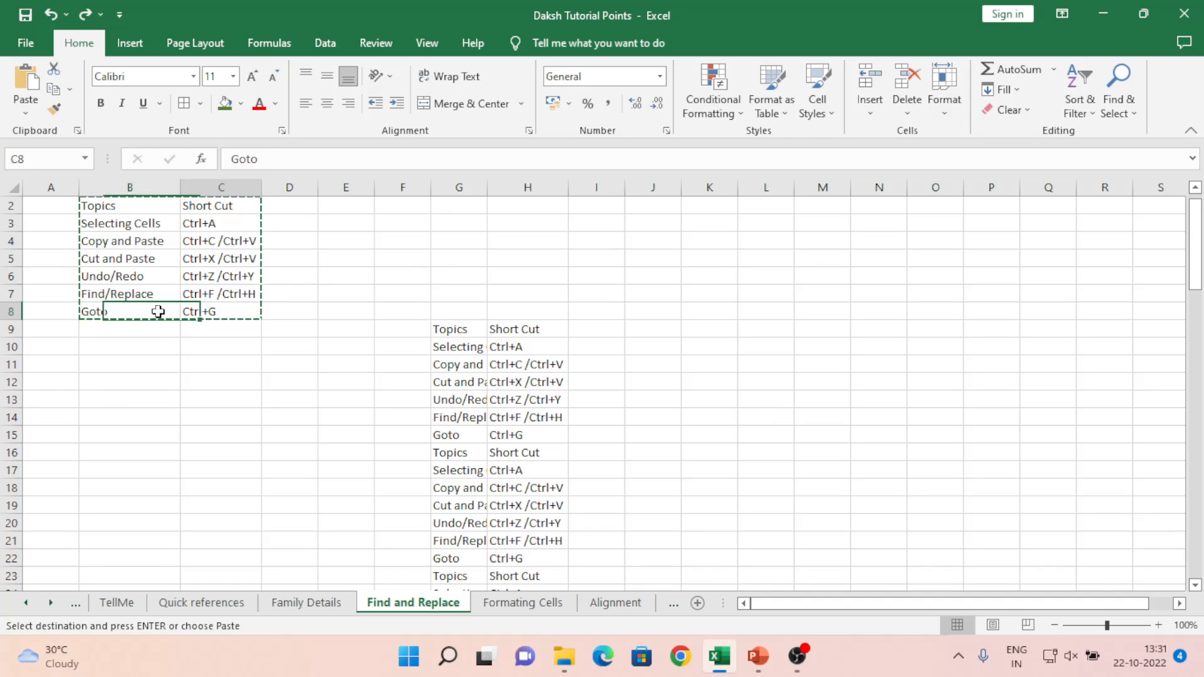
pyautogui.press('Left')
pyautogui.press('Left')
pyautogui.press('Right')
pyautogui.press('Right')
pyautogui.press('Left')
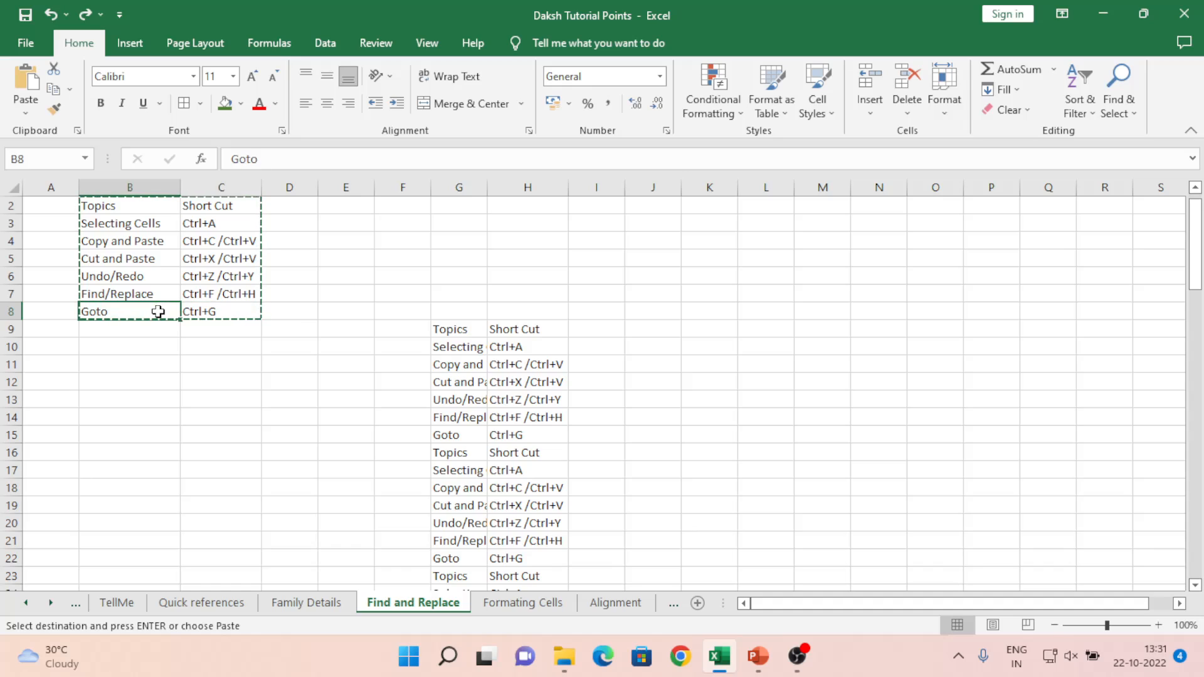
pyautogui.press('Escape')
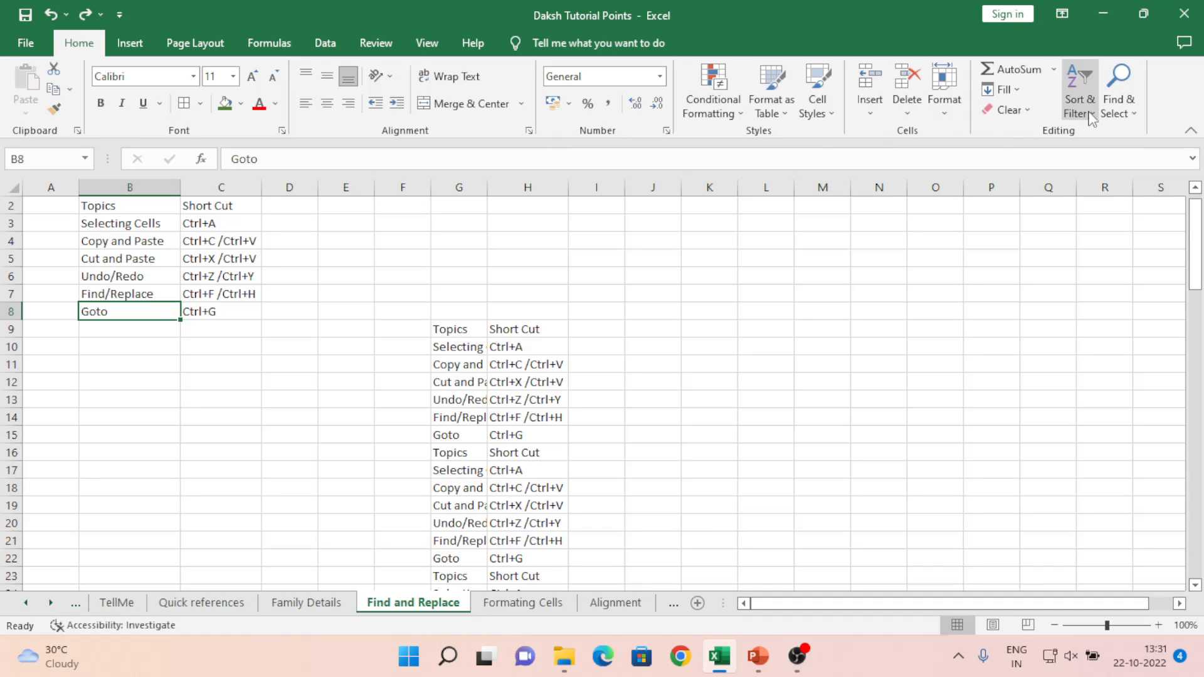
# - Use Go To to jump to cell H1
pyautogui.click(1133, 115)
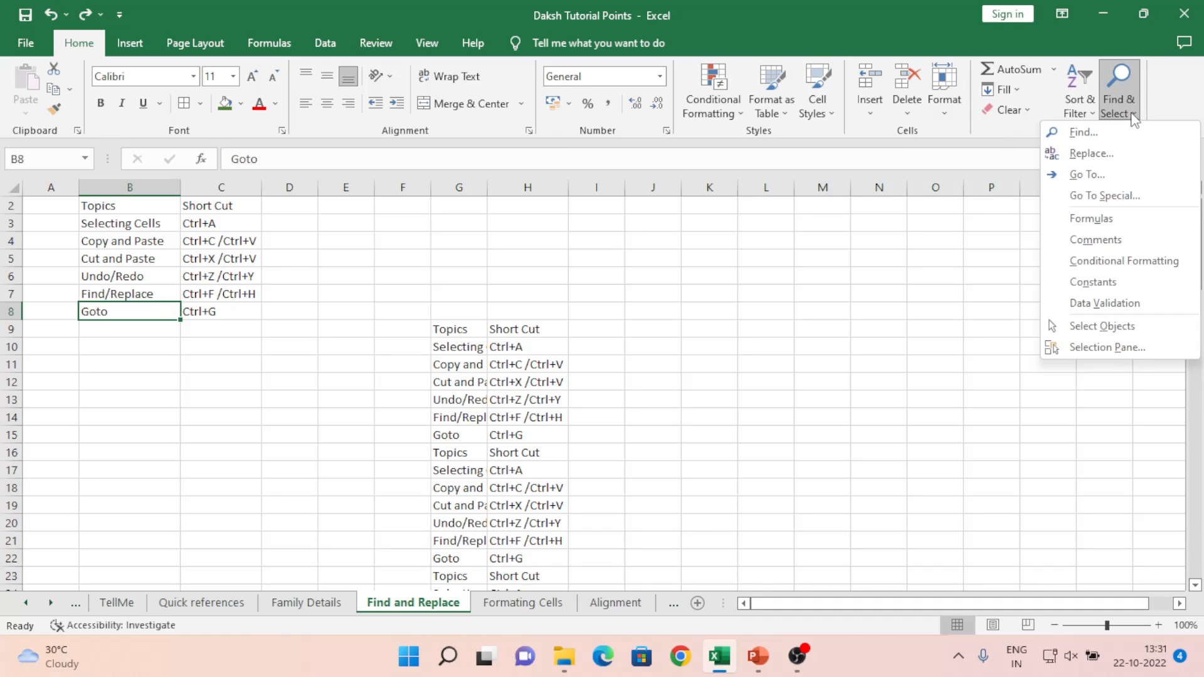
pyautogui.click(1113, 175)
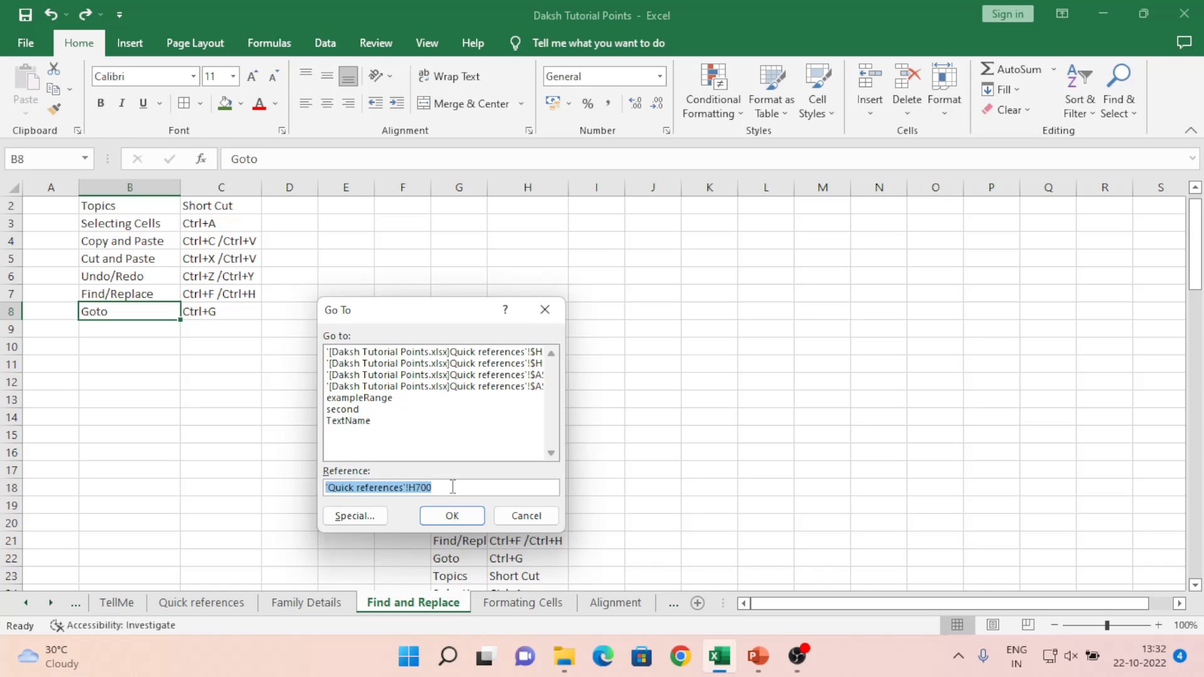
pyautogui.write('H')
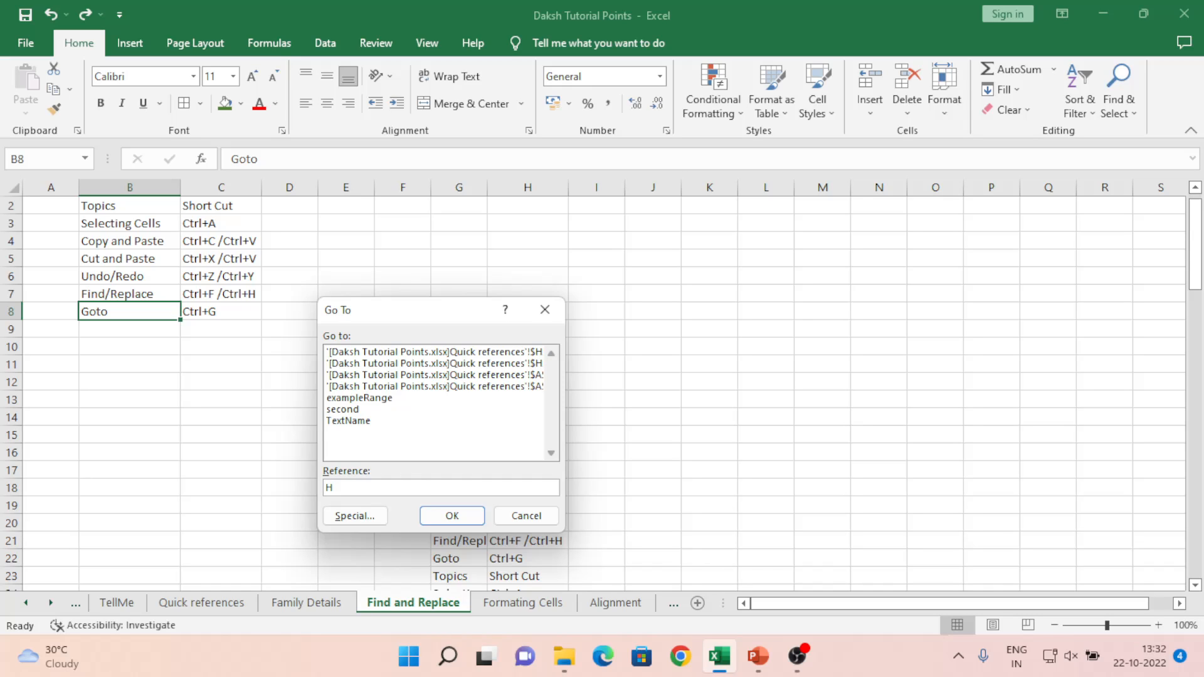
pyautogui.write('1')
pyautogui.press('Return')
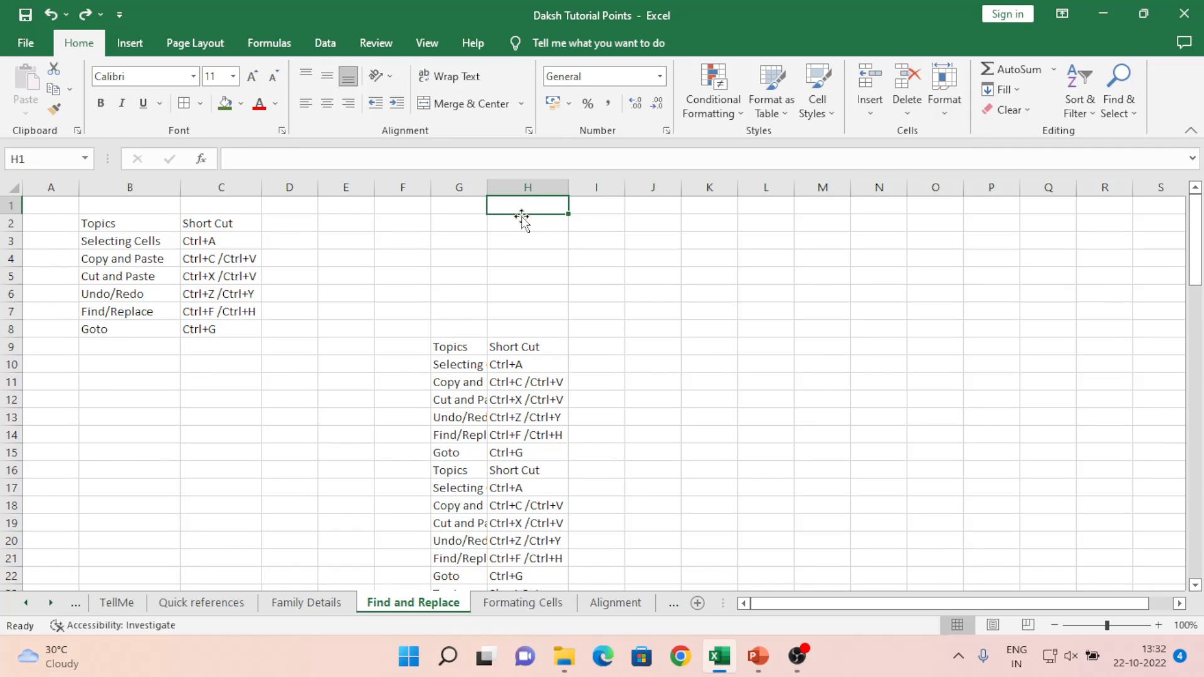
# - Use Go To to select the range A1:J300, correcting the incomplete reference "A:j300"
pyautogui.hotkey('ctrl', 'g')
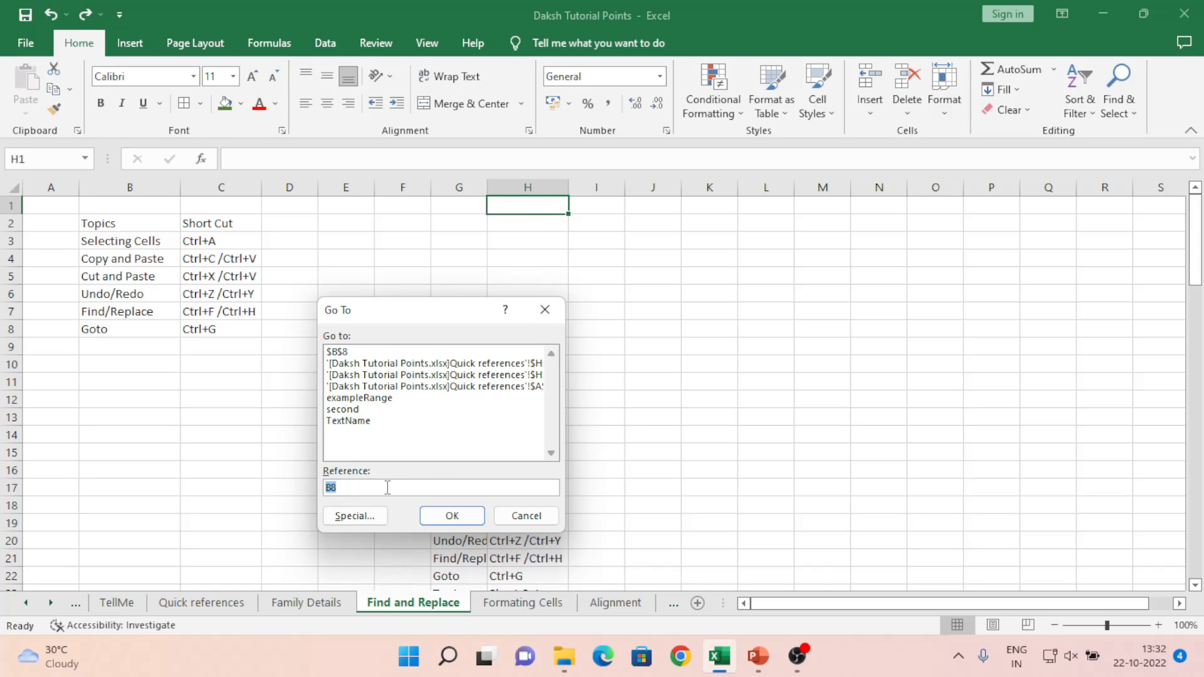
pyautogui.write('A:j300')
pyautogui.press('Return')
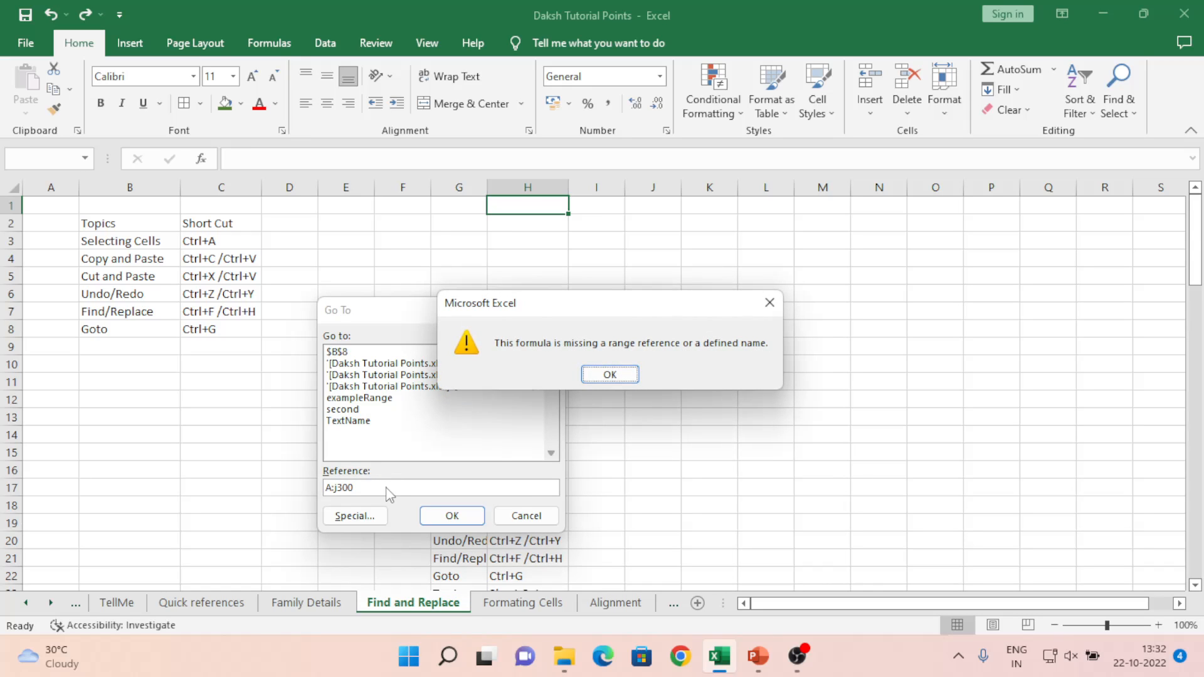
pyautogui.press('Return')
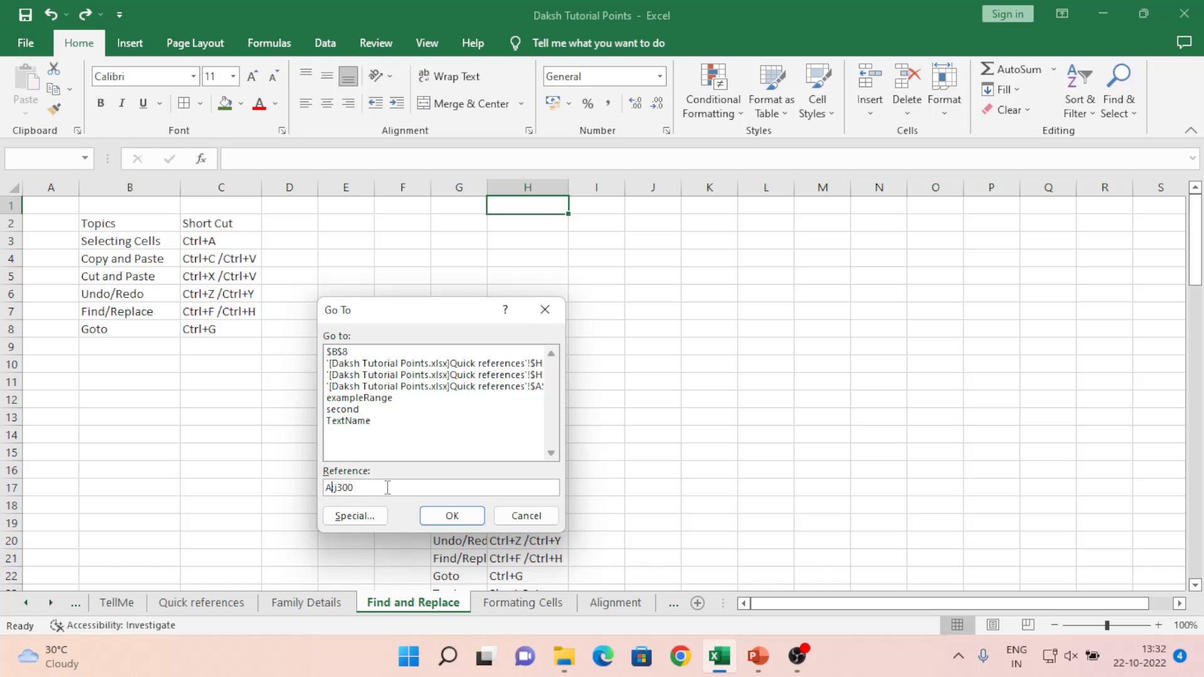
pyautogui.write('1:')
pyautogui.press('Return')
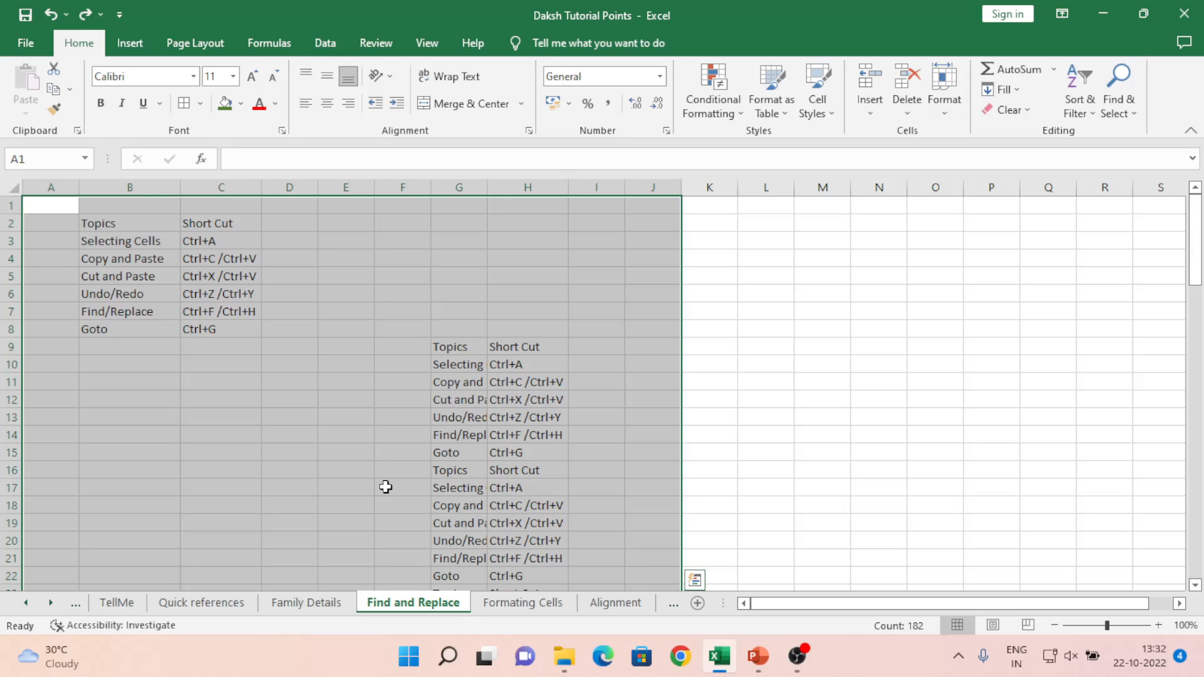
# - From A1, go to the named range exampleRange and return to the Find and Replace sheet
pyautogui.hotkey('ctrl', 'Home')
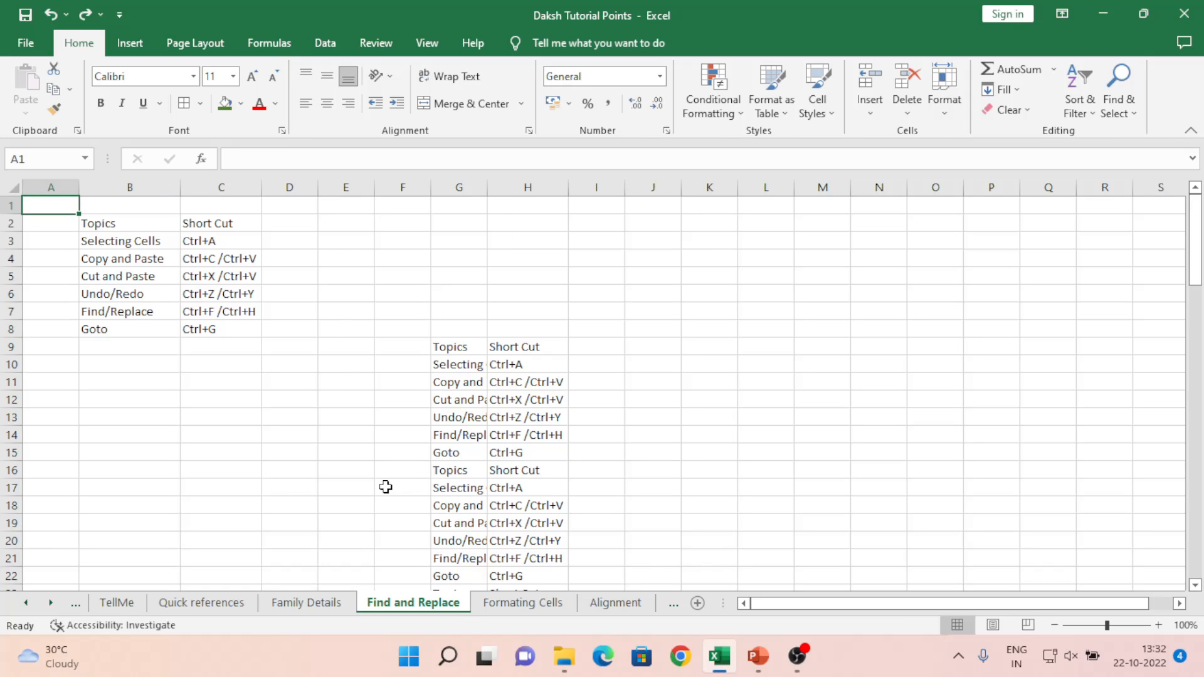
pyautogui.hotkey('ctrl', 'g')
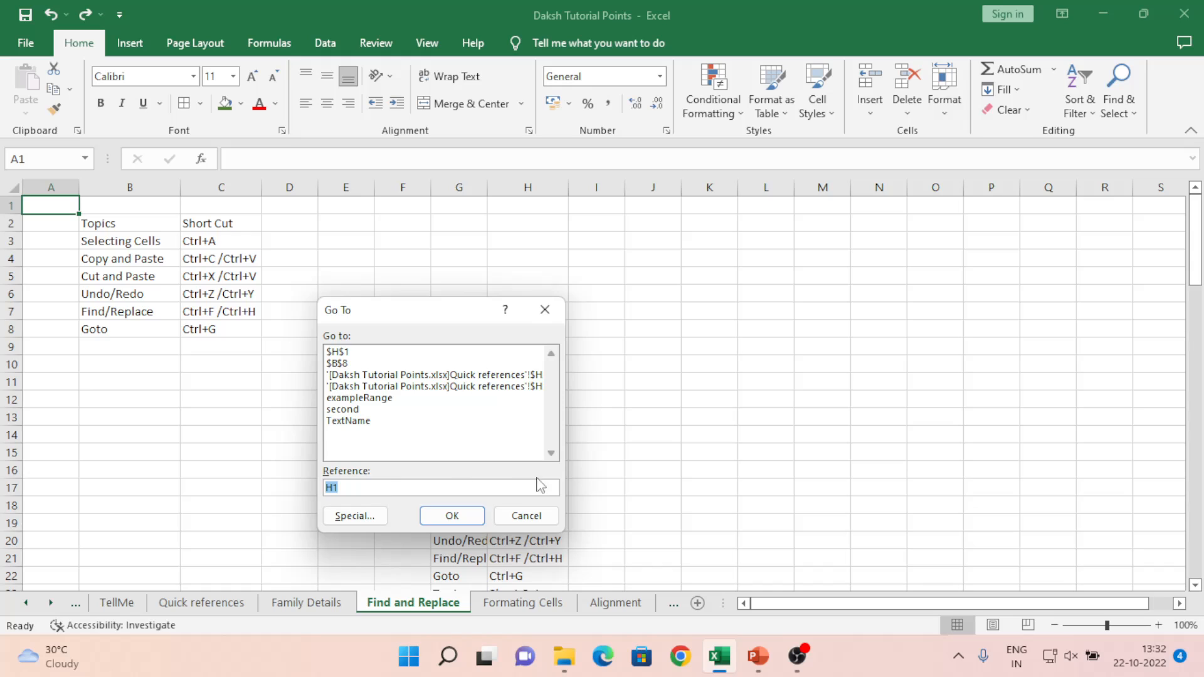
pyautogui.doubleClick(367, 399)
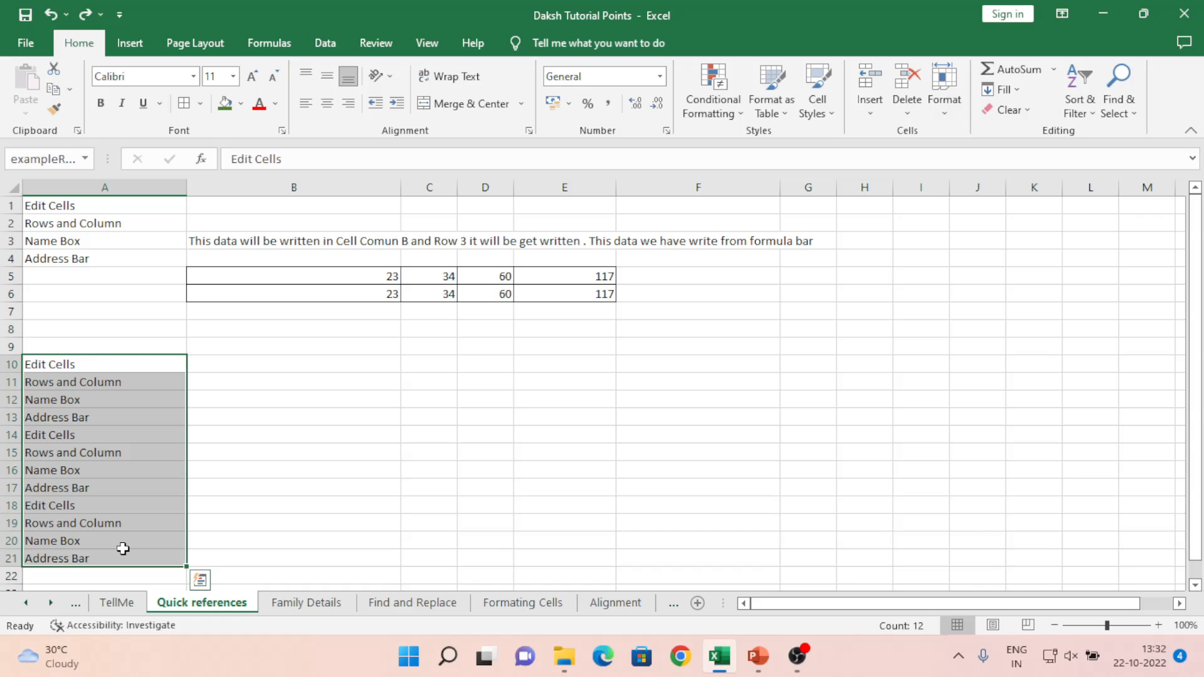
pyautogui.click(412, 604)
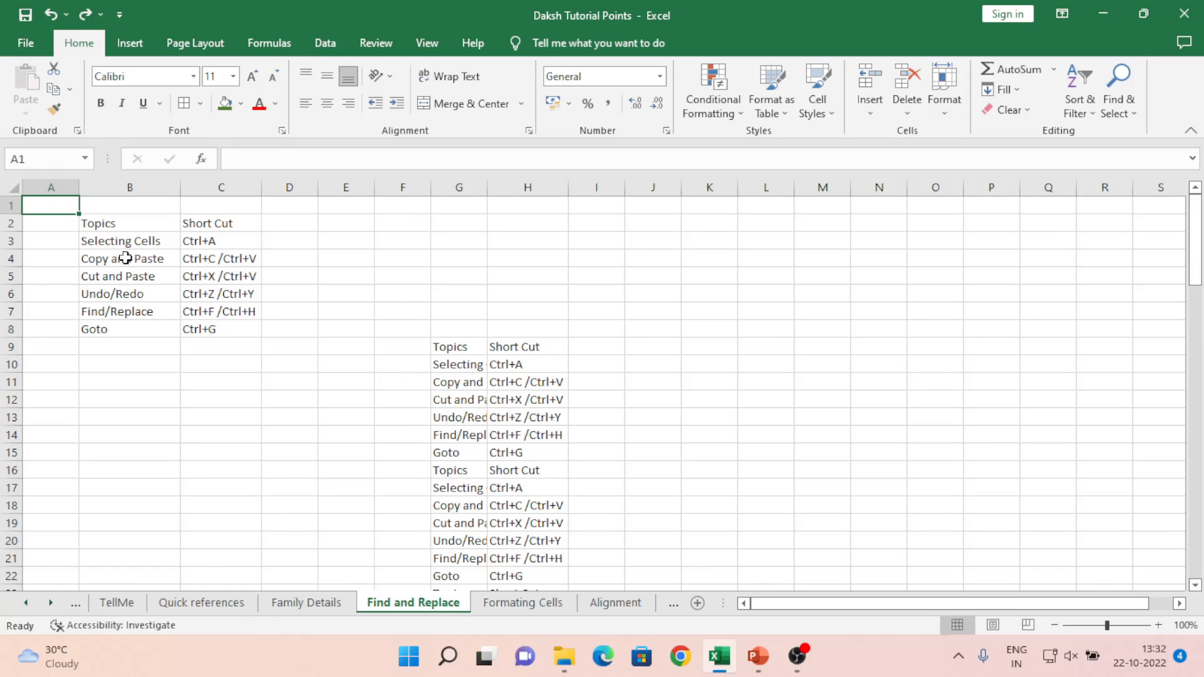